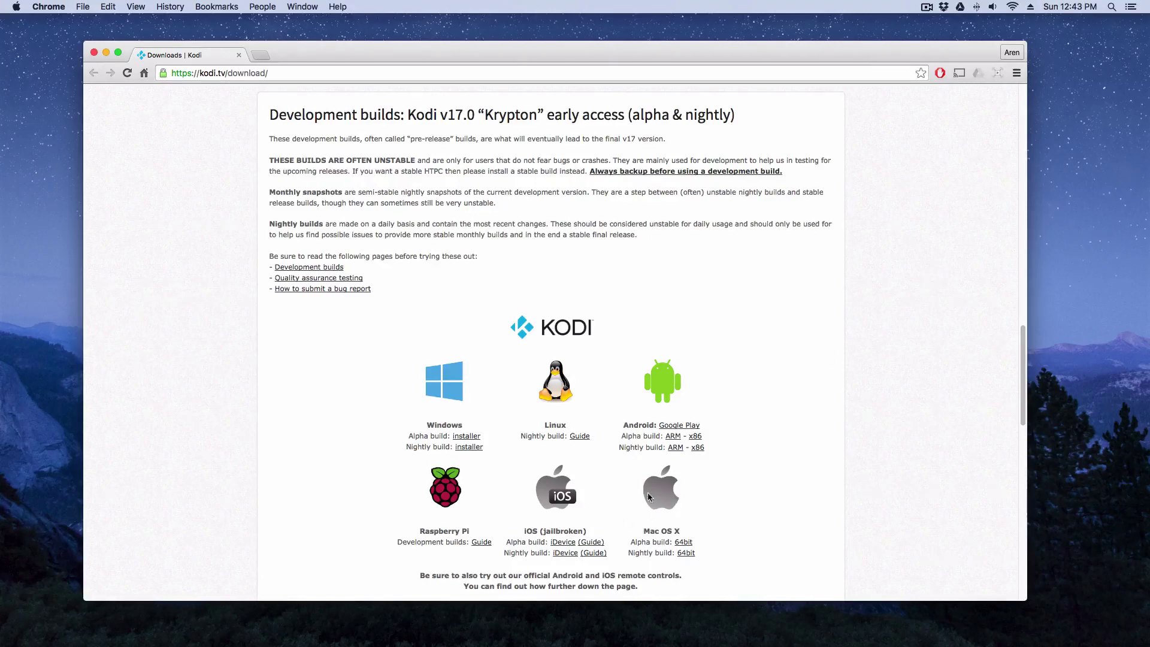
Step: Close the browser window with the download page and open the settings in Kodi
{"action": "left_click", "coordinate": [94, 52]}
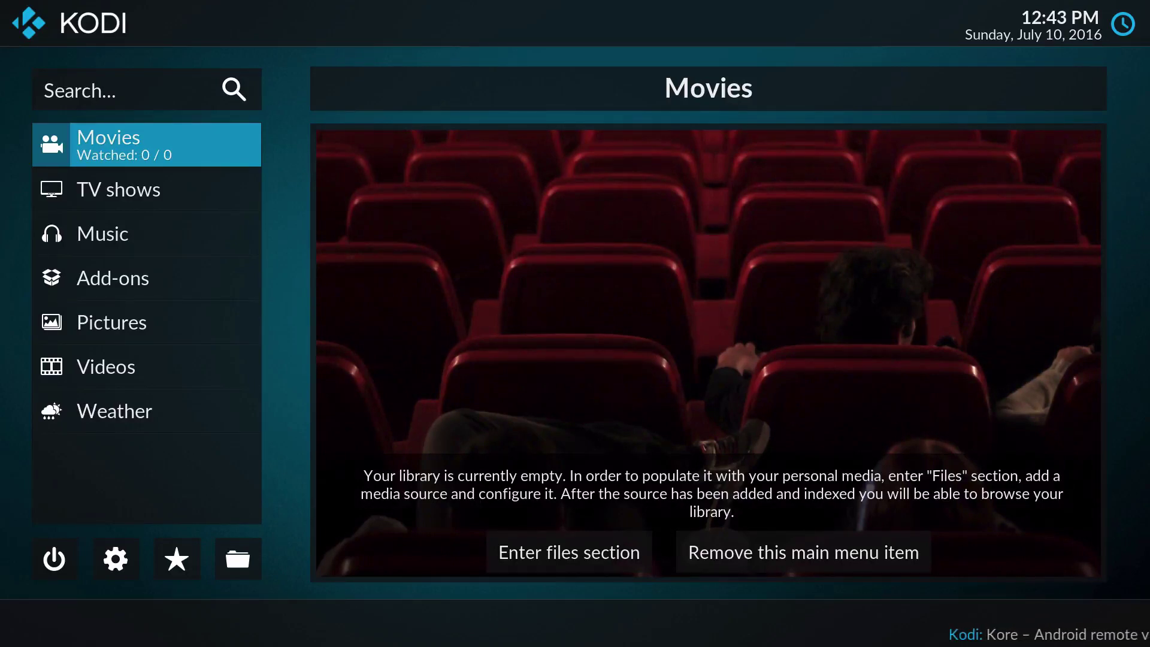
{"action": "left_click", "coordinate": [146, 233]}
{"action": "key", "text": "Down"}
{"action": "key", "text": "Down"}
{"action": "key", "text": "Down"}
{"action": "key", "text": "Down"}
{"action": "key", "text": "Down"}
{"action": "key", "text": "Return"}
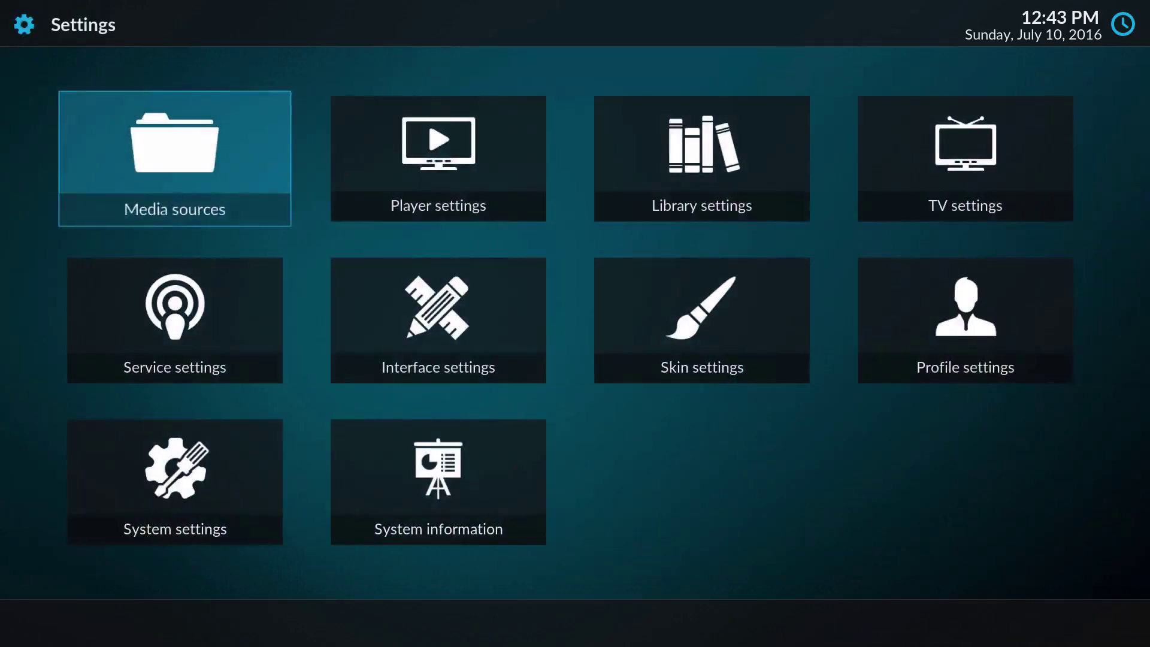
Step: Open the skin settings to view their general options
{"action": "key", "text": "Down"}
{"action": "key", "text": "Right"}
{"action": "key", "text": "Right"}
{"action": "key", "text": "Return"}
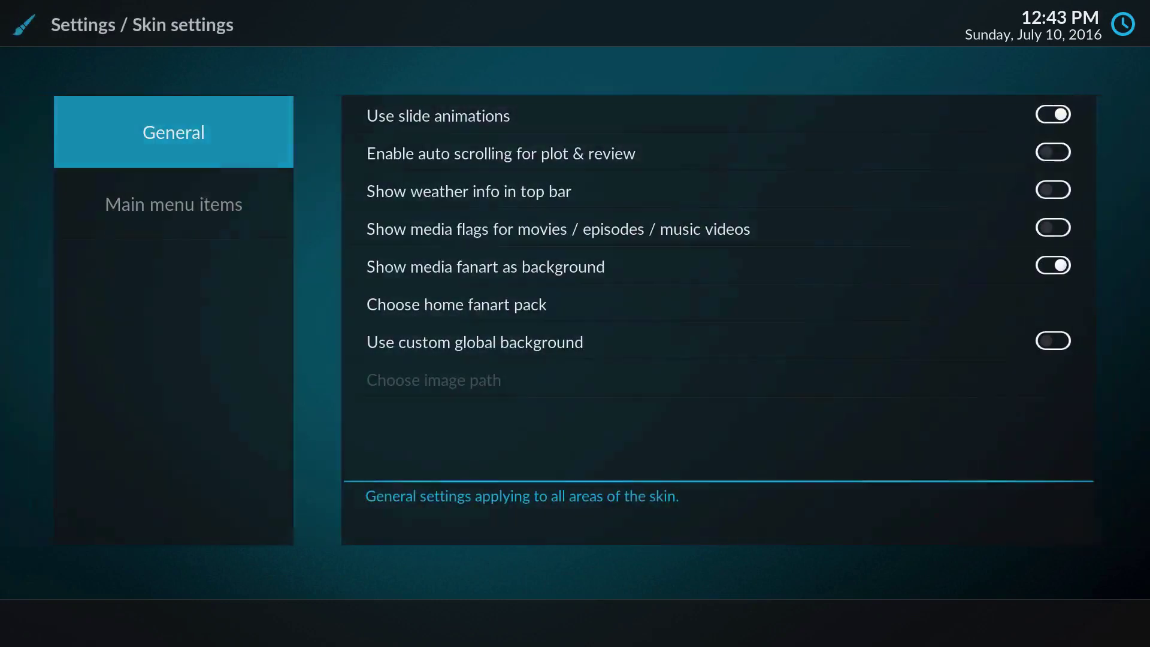
Step: Check the available skins in the interface settings, keep Estuary selected and return to the settings overview
{"action": "key", "text": "Escape"}
{"action": "key", "text": "Left"}
{"action": "key", "text": "Return"}
{"action": "key", "text": "Right"}
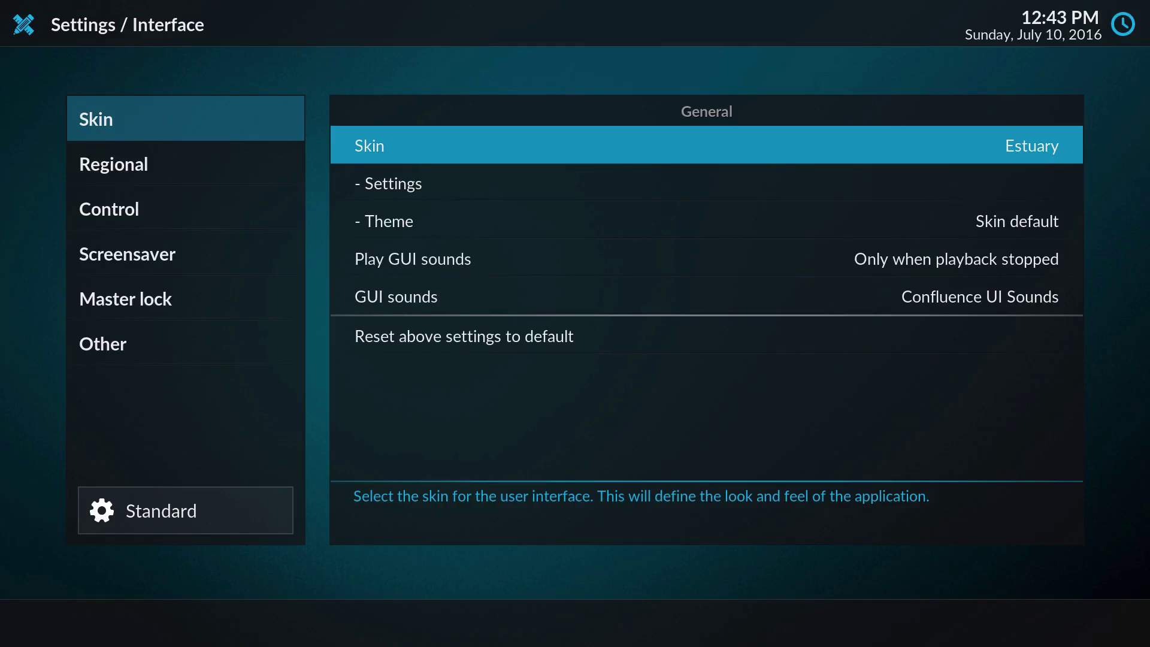
{"action": "key", "text": "Return"}
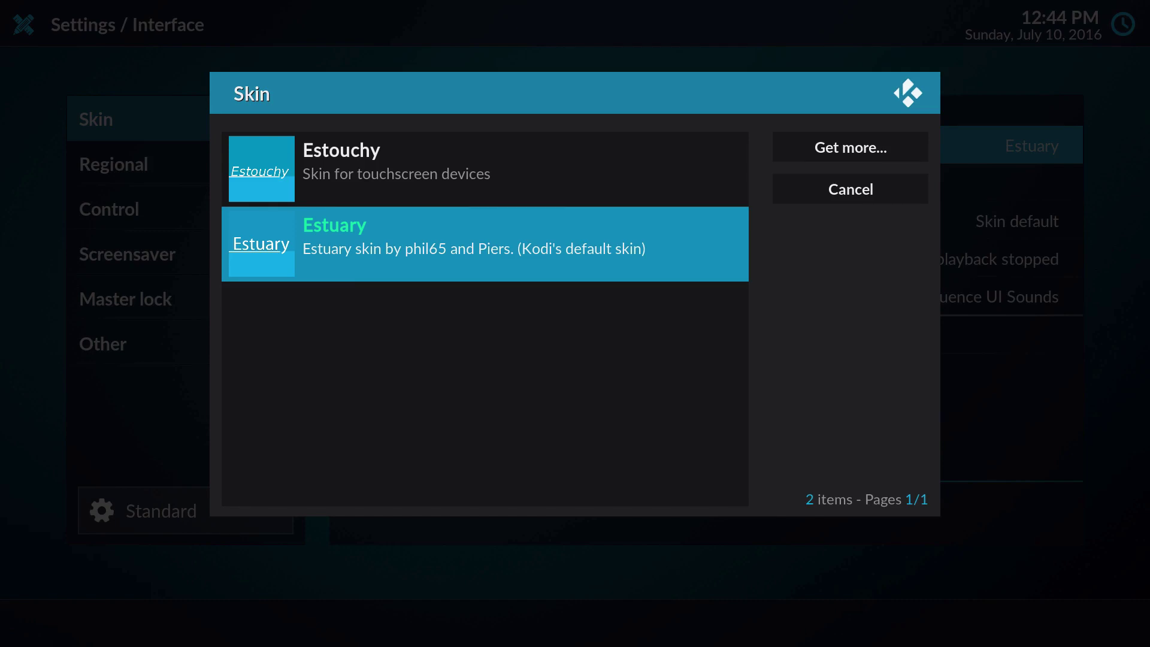
{"action": "key", "text": "Return"}
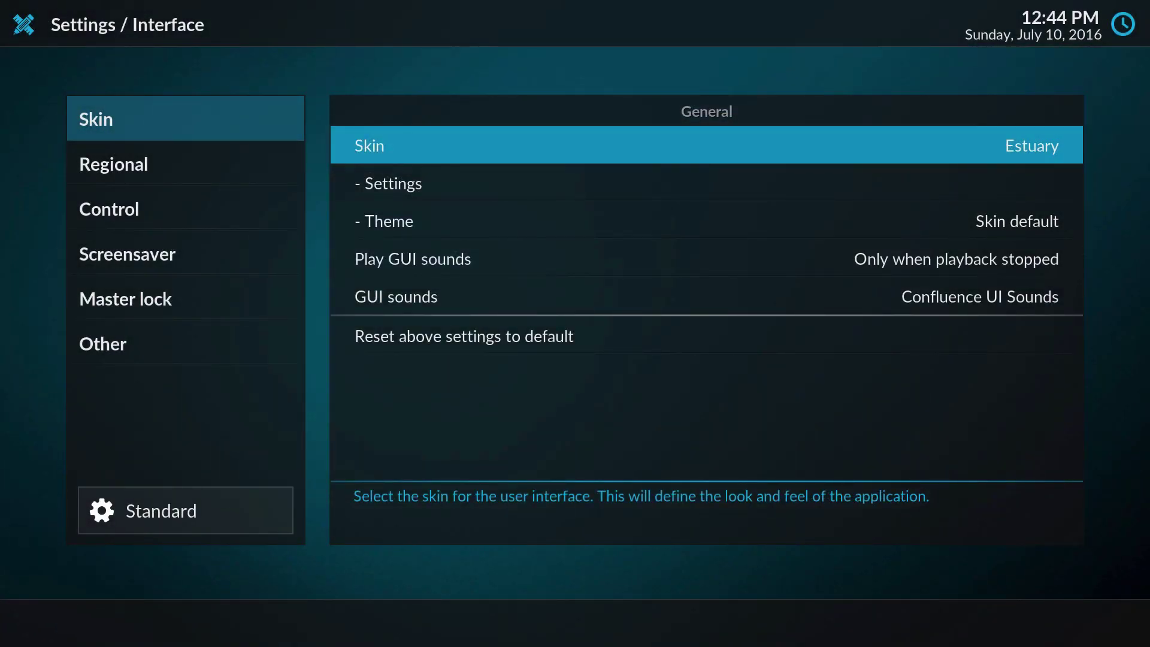
{"action": "key", "text": "BackSpace"}
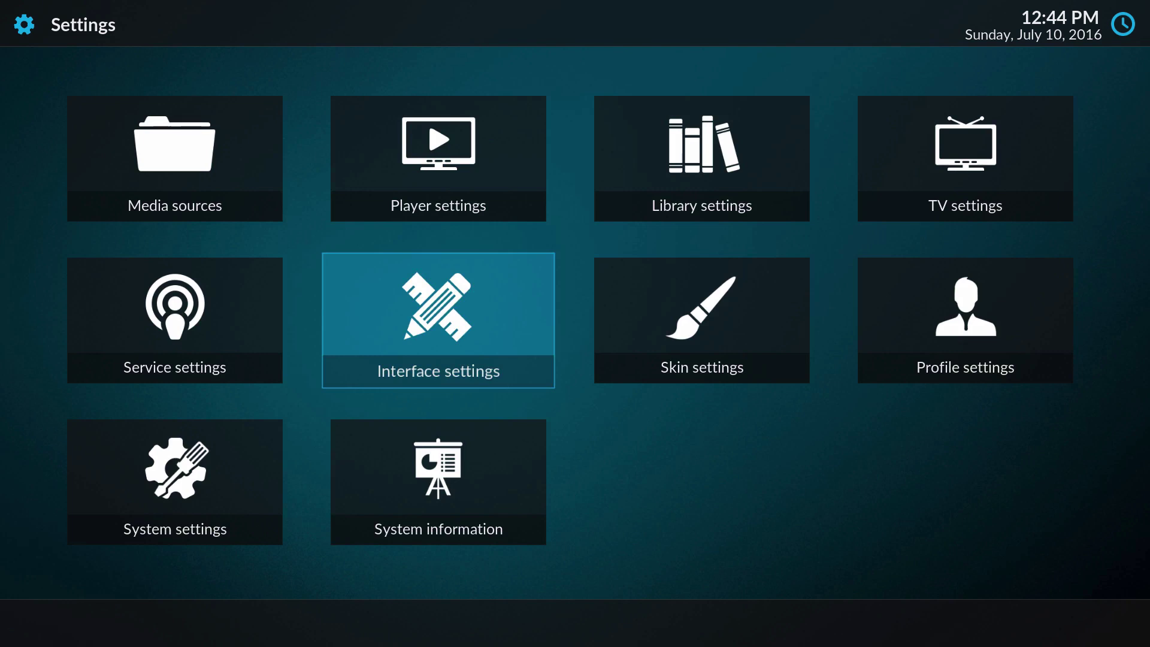
Step: Look over the categories on the settings overview, including media sources, TV, interface and service settings
{"action": "key", "text": "Up"}
{"action": "key", "text": "Left"}
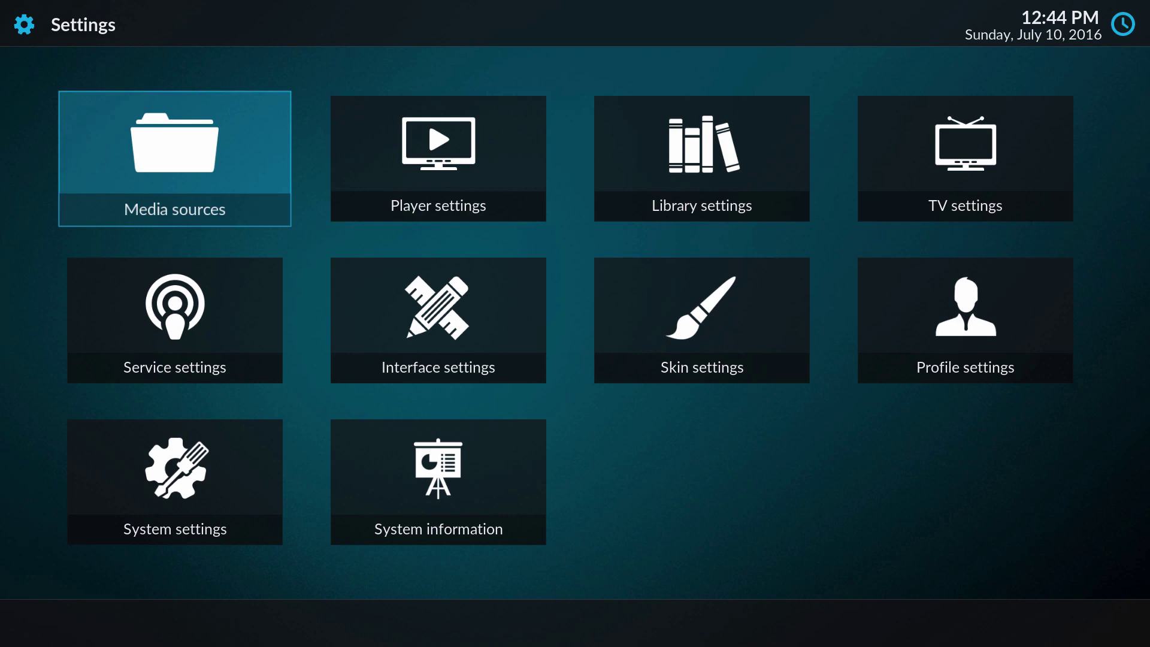
{"action": "key", "text": "Right"}
{"action": "key", "text": "Right"}
{"action": "key", "text": "Right"}
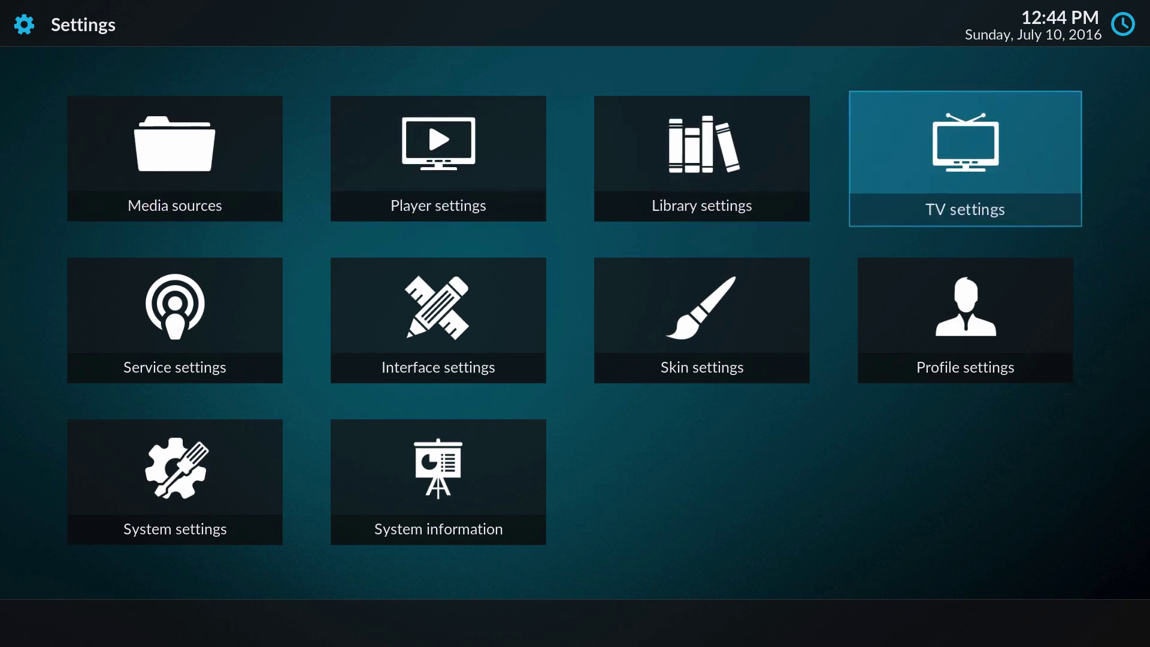
{"action": "key", "text": "Down"}
{"action": "key", "text": "Left"}
{"action": "key", "text": "Left"}
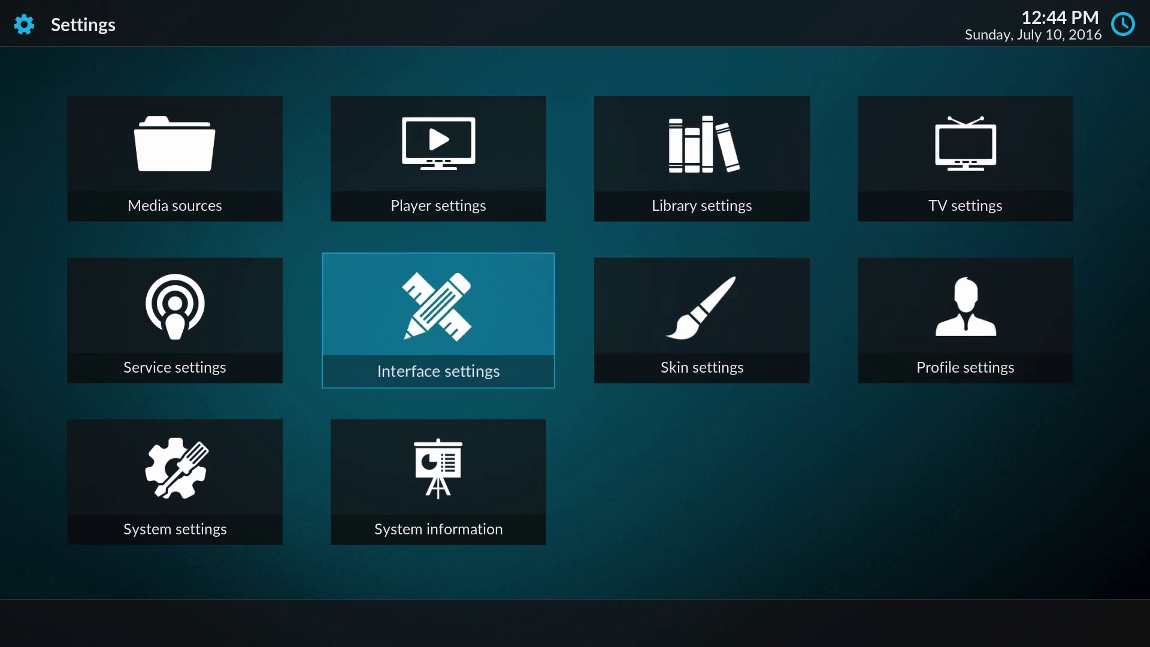
{"action": "key", "text": "Right"}
{"action": "key", "text": "Up"}
{"action": "key", "text": "Right"}
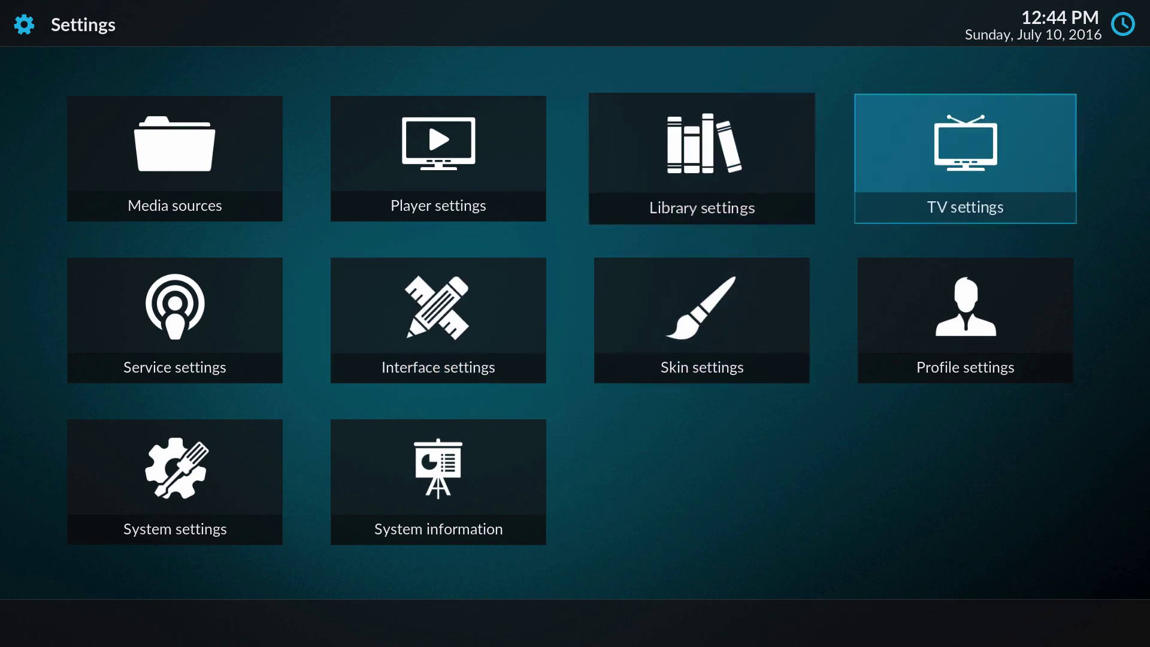
{"action": "key", "text": "Left"}
{"action": "key", "text": "Left"}
{"action": "key", "text": "Left"}
{"action": "key", "text": "Down"}
{"action": "key", "text": "Up"}
Step: Open the Add-ons category of the system settings
{"action": "key", "text": "Down"}
{"action": "key", "text": "Down"}
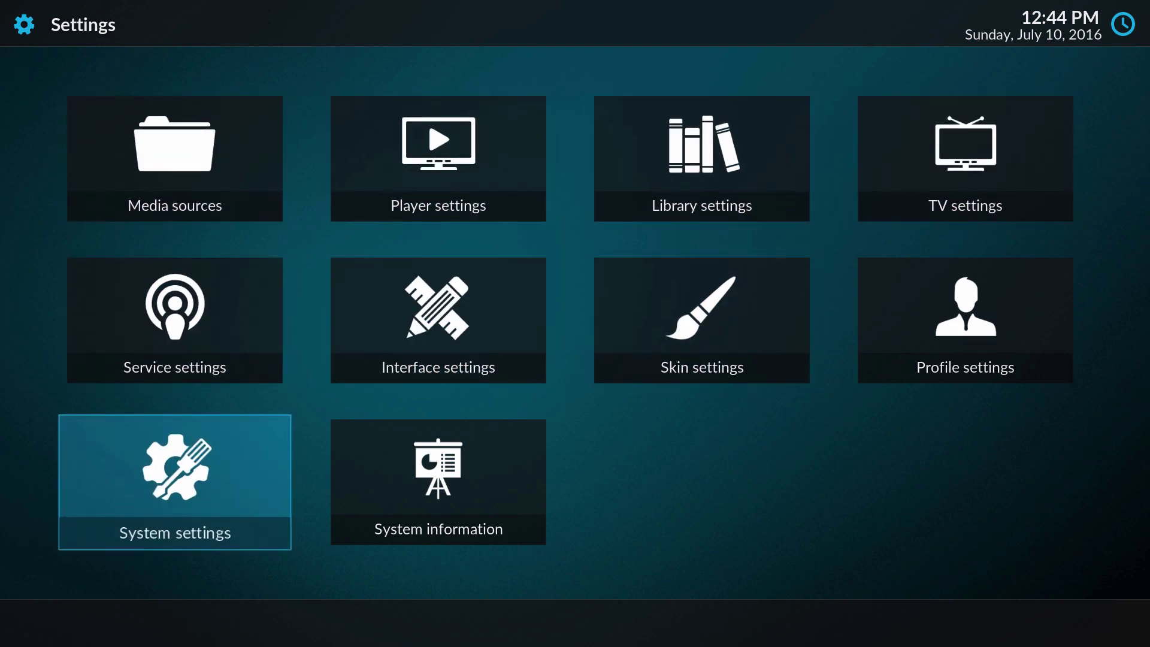
{"action": "key", "text": "Return"}
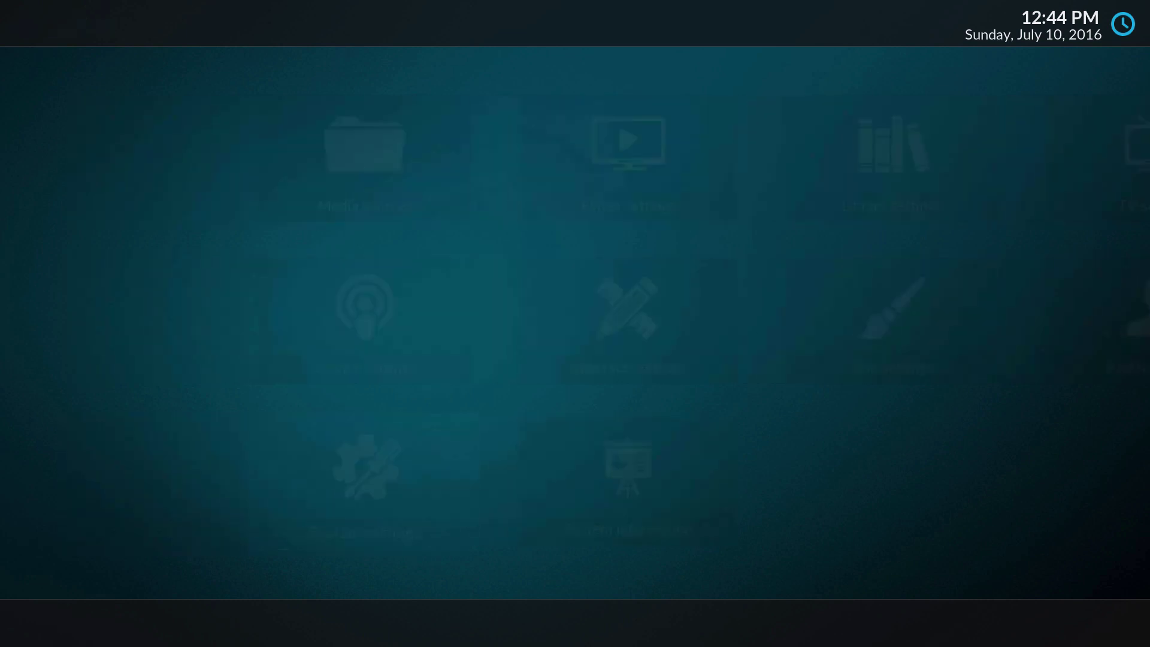
{"action": "key", "text": "Down"}
{"action": "key", "text": "Down"}
{"action": "key", "text": "Down"}
{"action": "key", "text": "Down"}
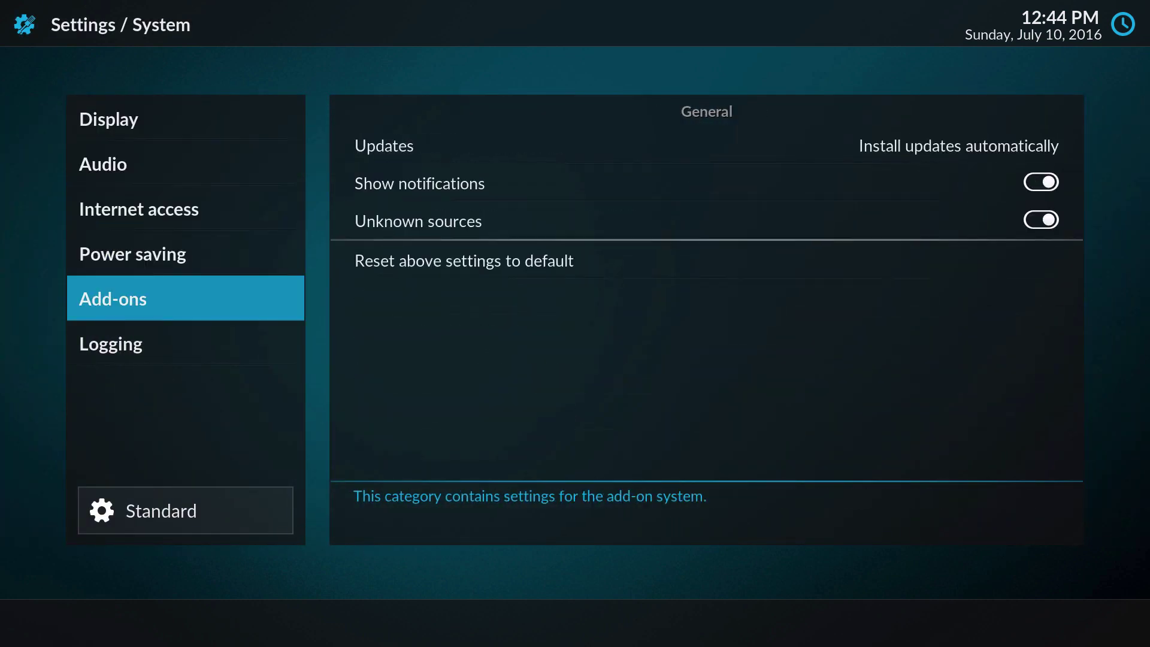
Step: Turn off Unknown sources for add-ons, request turning it back on and answer No to the warning
{"action": "key", "text": "BackSpace"}
{"action": "key", "text": "Right"}
{"action": "key", "text": "Down"}
{"action": "key", "text": "Down"}
{"action": "key", "text": "Return"}
{"action": "key", "text": "Return"}
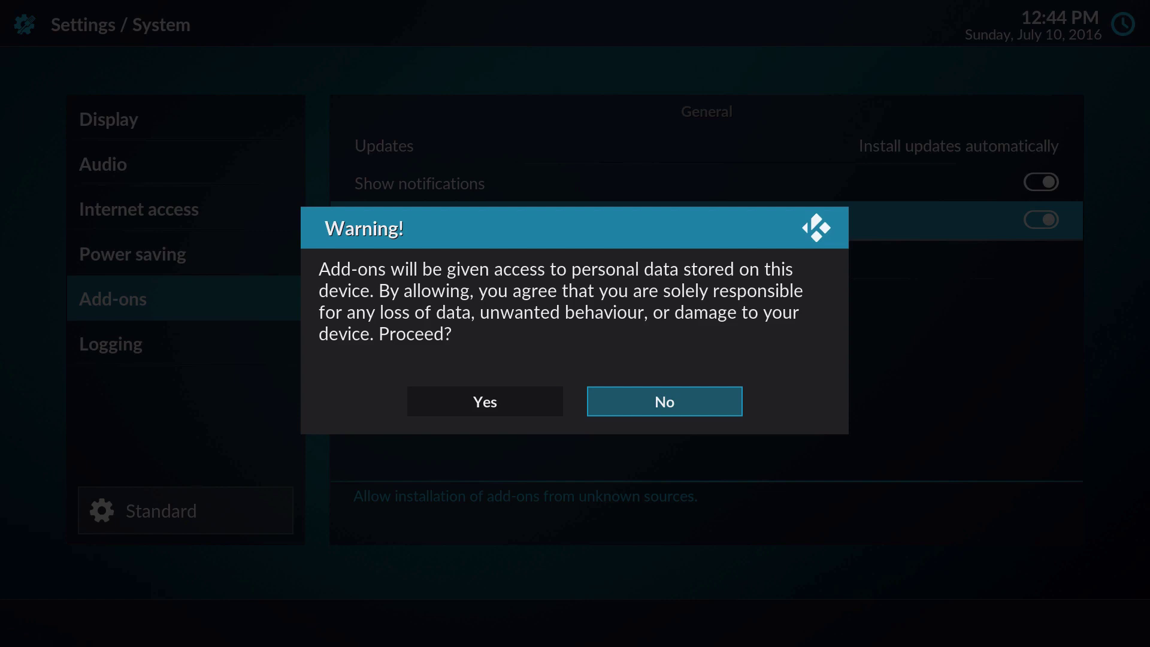
{"action": "key", "text": "Left"}
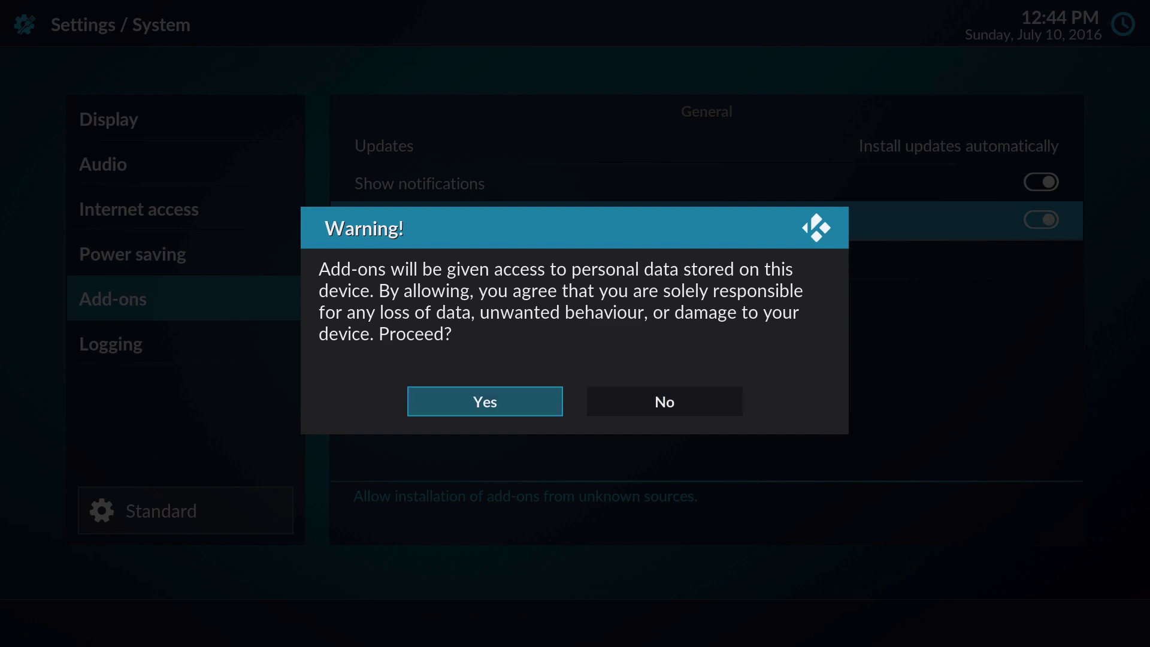
{"action": "key", "text": "Right"}
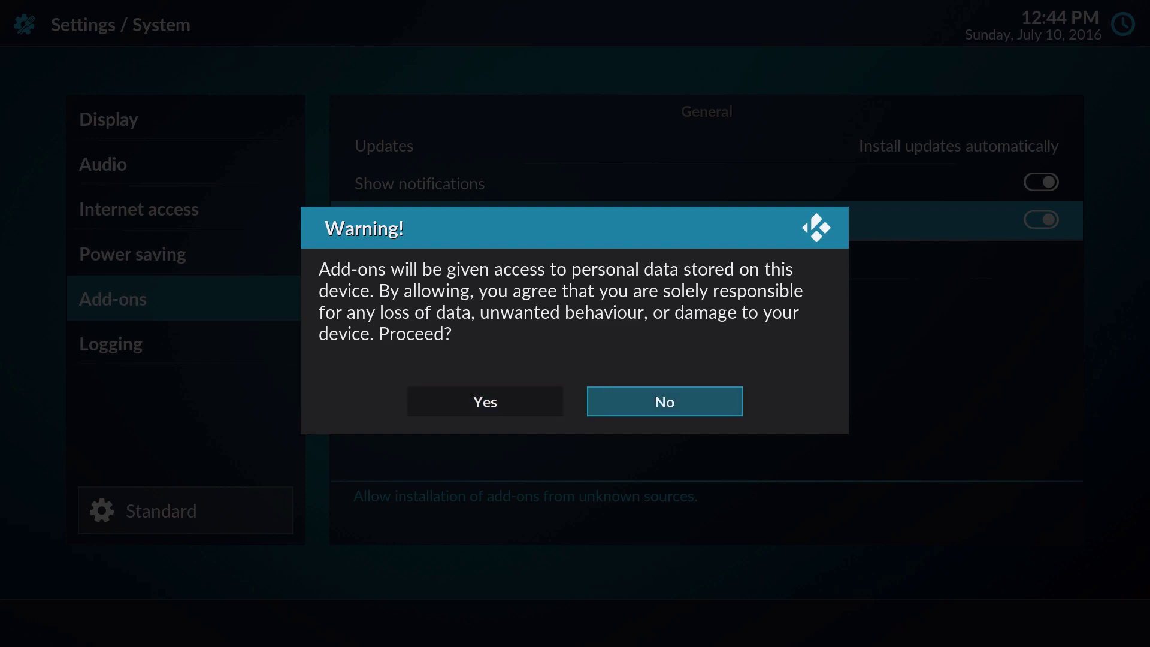
{"action": "key", "text": "Return"}
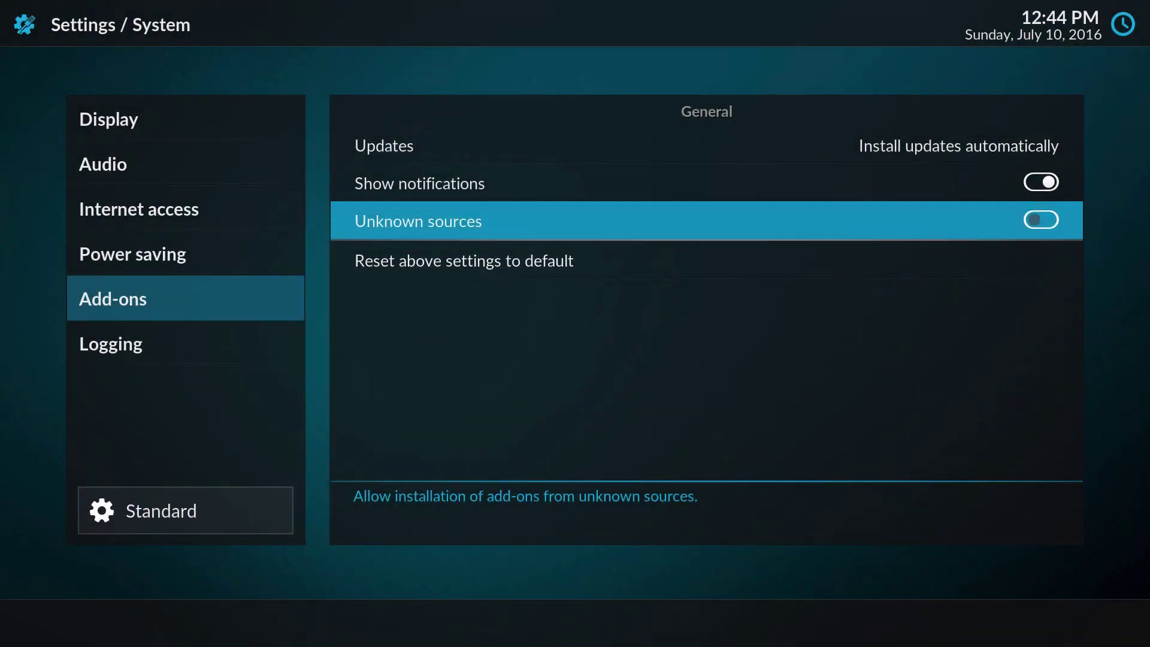
Step: Look through the system settings categories from Add-ons and Power saving up to Display
{"action": "key", "text": "Up"}
{"action": "key", "text": "Up"}
{"action": "key", "text": "Left"}
{"action": "key", "text": "Up"}
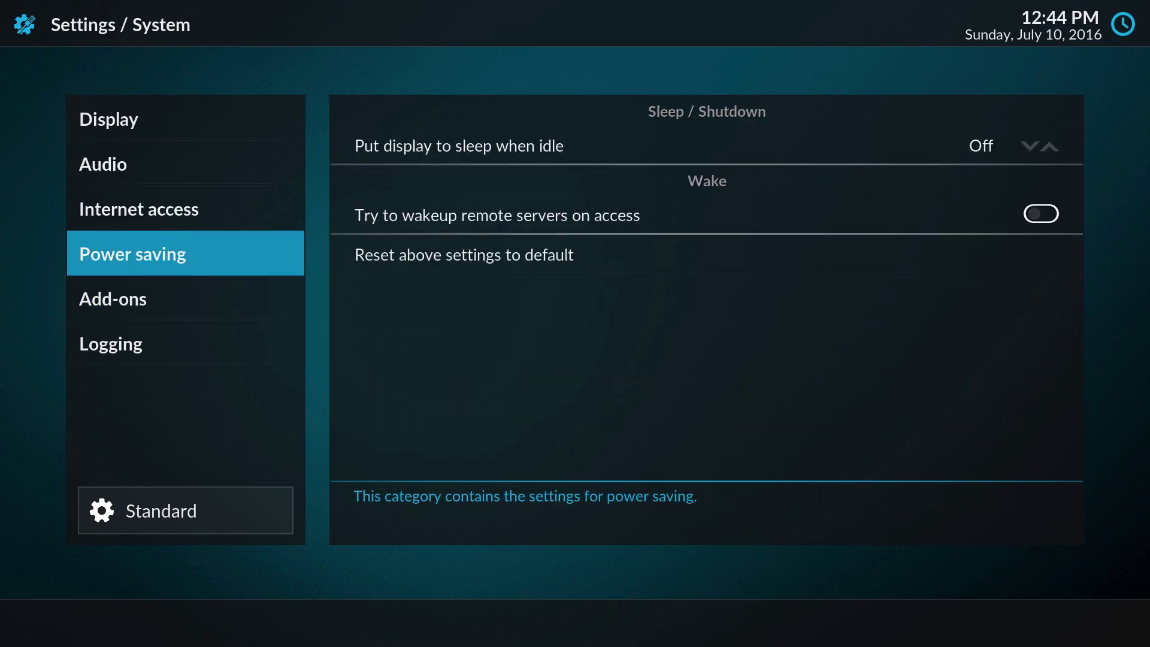
{"action": "key", "text": "Down"}
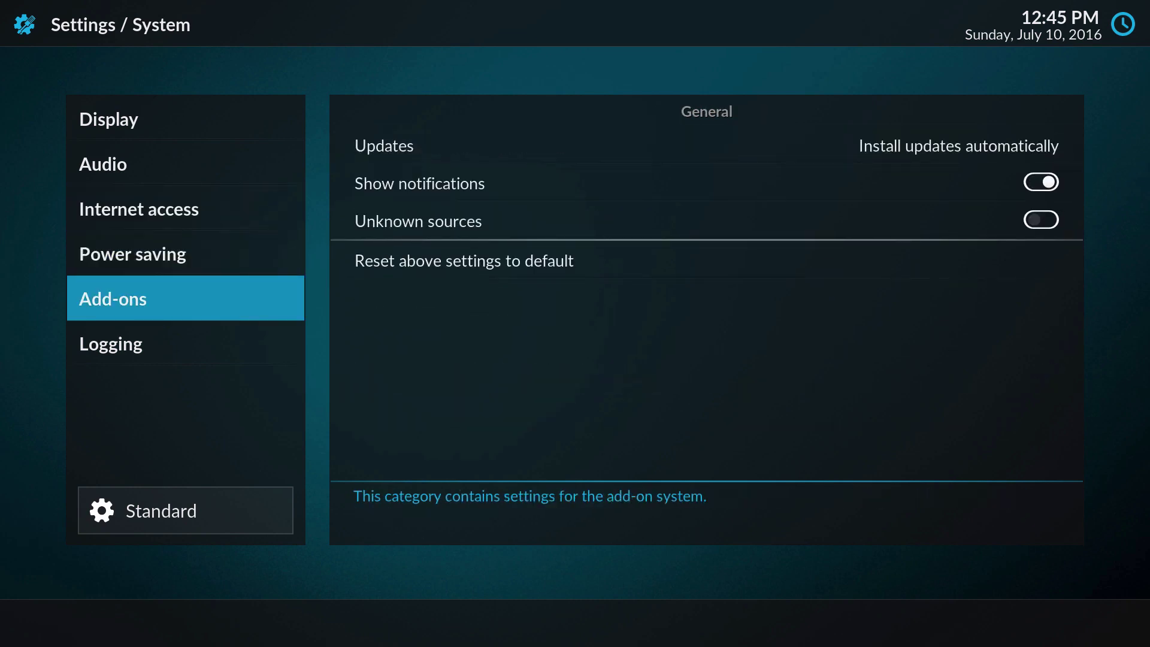
{"action": "key", "text": "Up"}
{"action": "key", "text": "Up"}
{"action": "key", "text": "Up"}
{"action": "key", "text": "Up"}
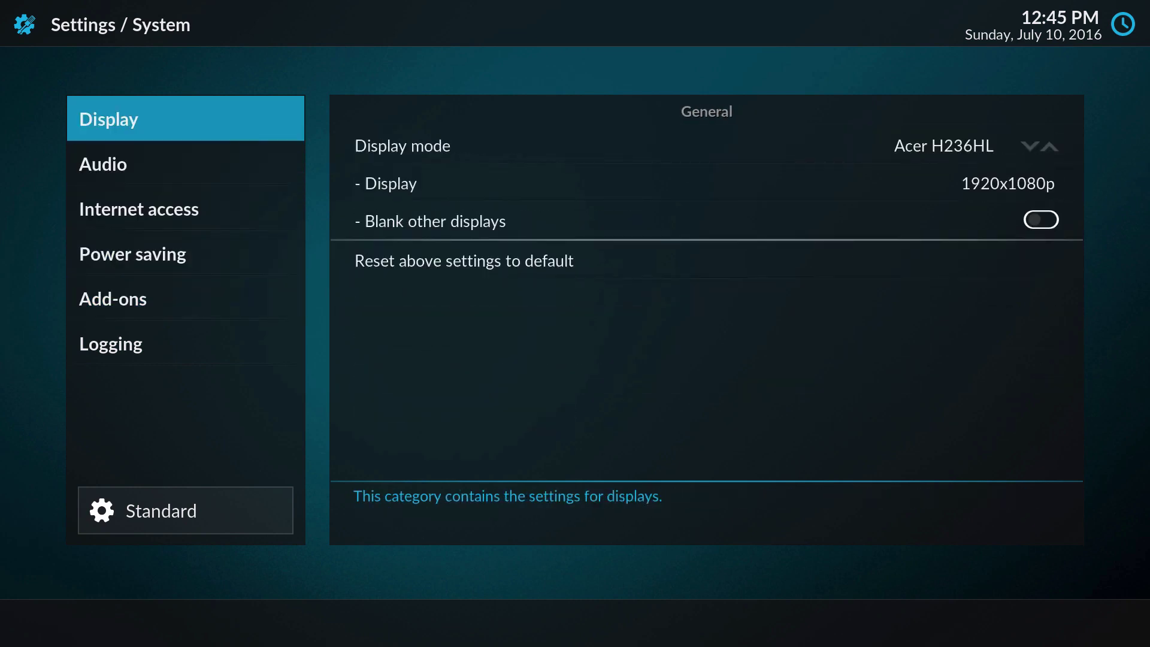
Step: Leave the system settings and open the skin settings
{"action": "key", "text": "Escape"}
{"action": "key", "text": "Up"}
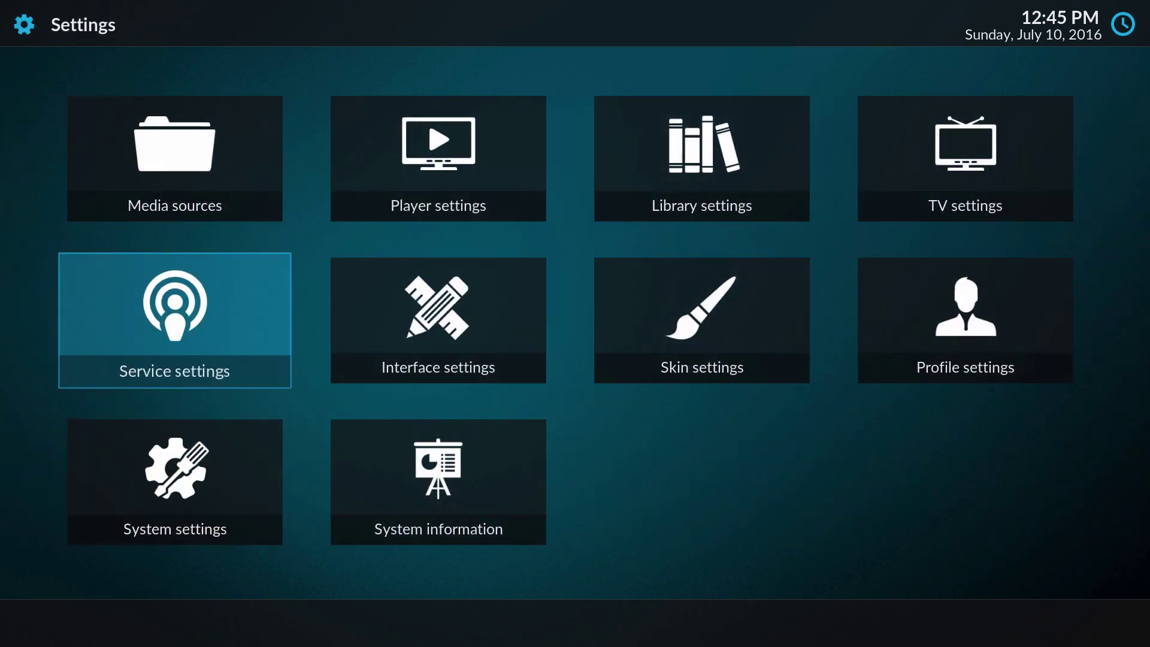
{"action": "key", "text": "Right"}
{"action": "key", "text": "Right"}
{"action": "key", "text": "Return"}
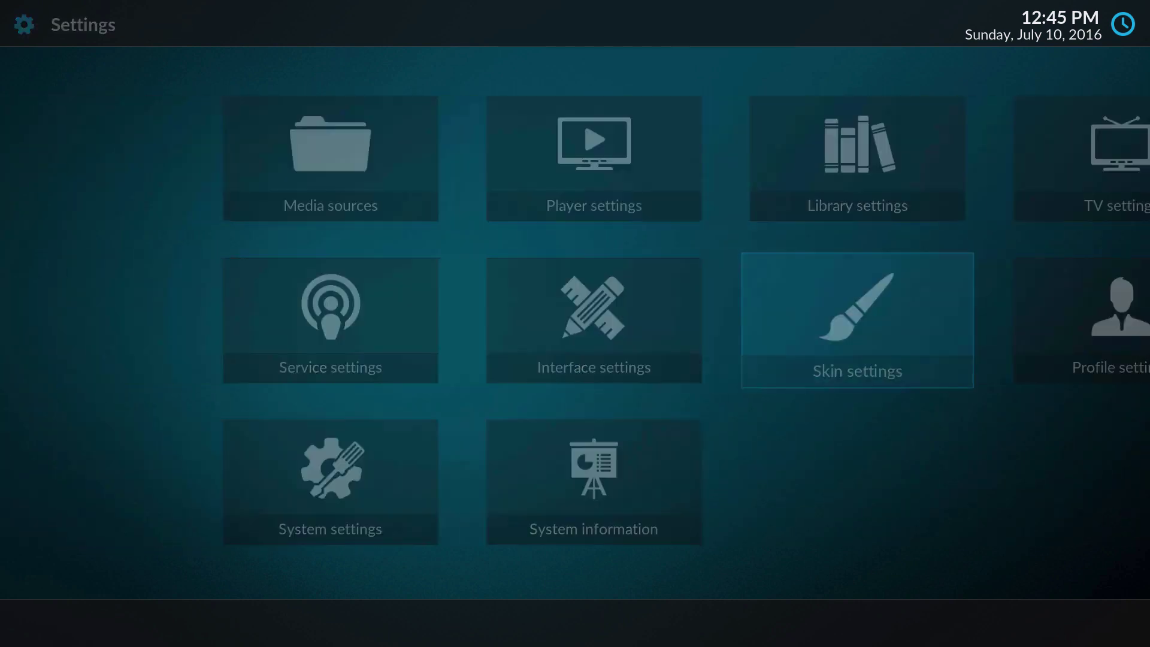
Step: Look through the general skin options and show the list of main menu items
{"action": "key", "text": "Down"}
{"action": "key", "text": "Up"}
{"action": "key", "text": "Right"}
{"action": "key", "text": "Down"}
{"action": "key", "text": "Down"}
{"action": "key", "text": "Down"}
{"action": "key", "text": "Down"}
{"action": "key", "text": "Down"}
{"action": "key", "text": "Down"}
{"action": "key", "text": "Up"}
{"action": "key", "text": "Up"}
{"action": "key", "text": "Up"}
{"action": "key", "text": "Up"}
{"action": "key", "text": "Left"}
{"action": "key", "text": "Down"}
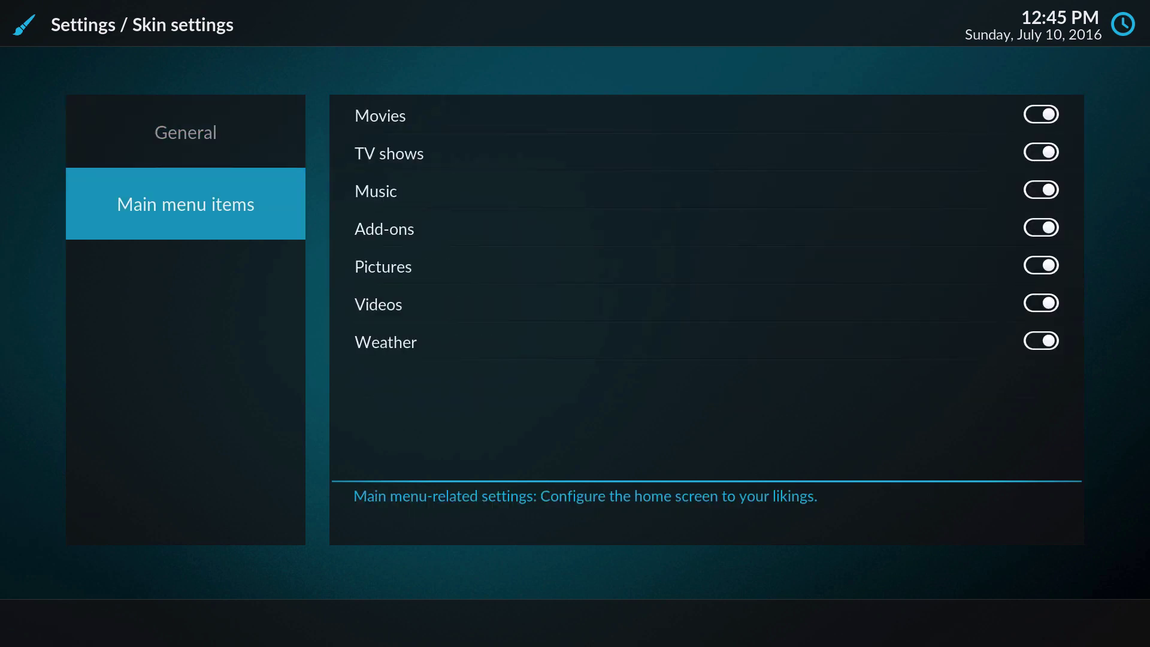
Step: Turn the Music main menu item off and back on
{"action": "key", "text": "Right"}
{"action": "key", "text": "Down"}
{"action": "key", "text": "Down"}
{"action": "key", "text": "Return"}
{"action": "key", "text": "Return"}
Step: Return to the home screen and show the Add-ons section
{"action": "key", "text": "BackSpace"}
{"action": "key", "text": "BackSpace"}
{"action": "key", "text": "Up"}
{"action": "key", "text": "Down"}
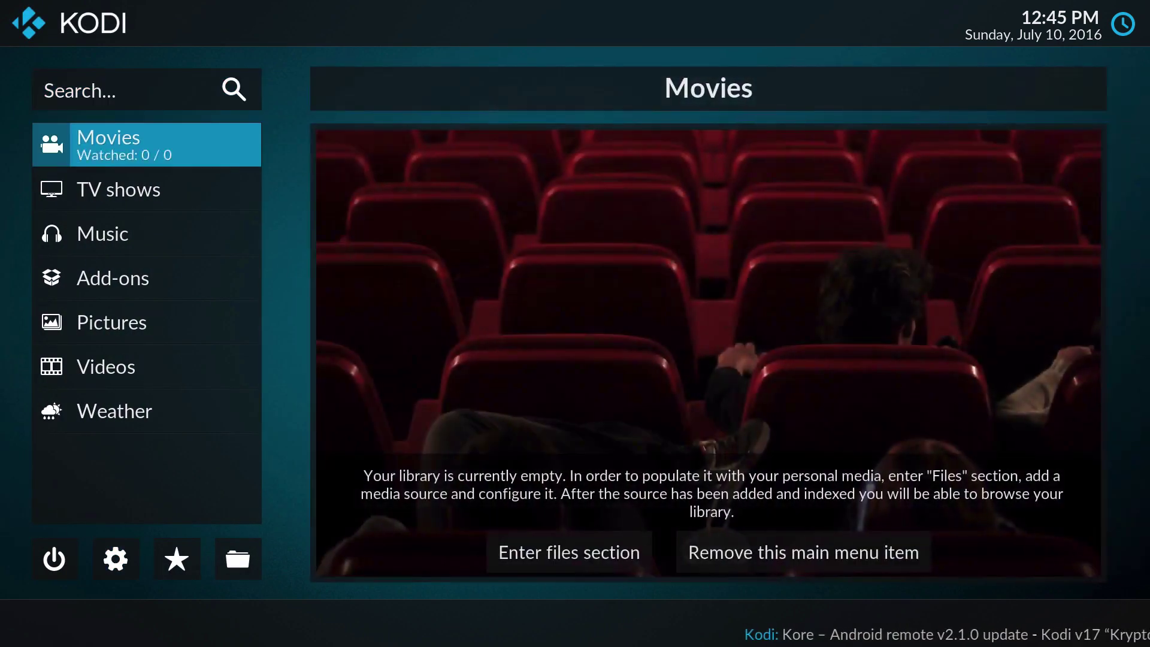
{"action": "key", "text": "Down"}
{"action": "key", "text": "Down"}
{"action": "key", "text": "Down"}
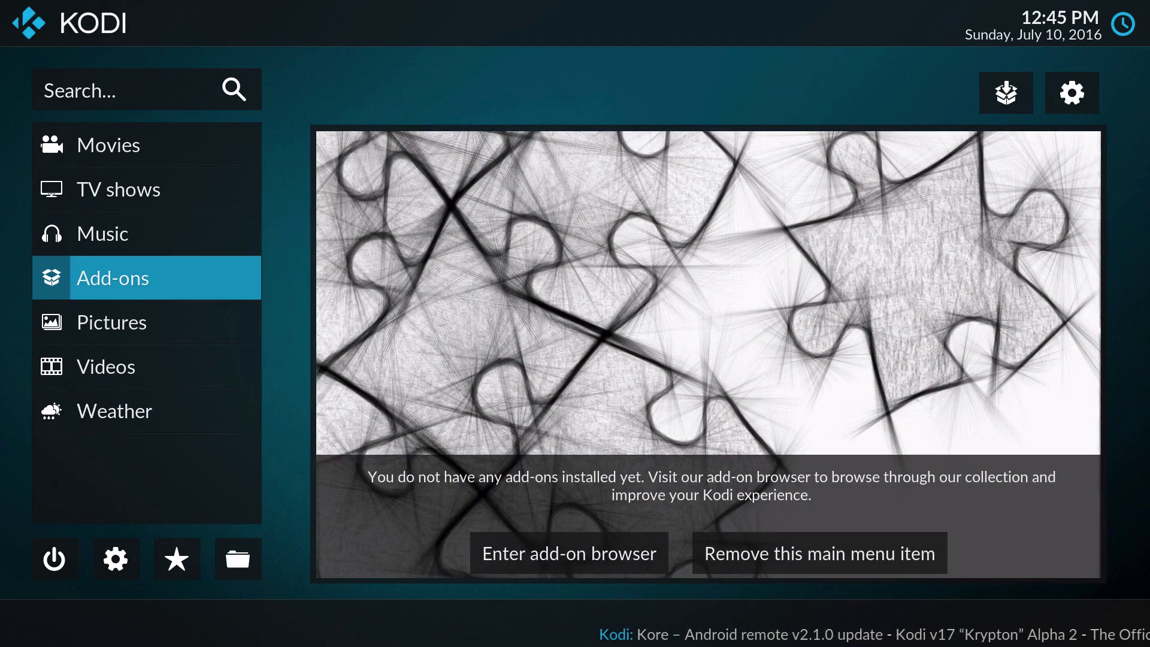
Step: Remove the Music item from the home screen's main menu
{"action": "key", "text": "Up"}
{"action": "key", "text": "Up"}
{"action": "key", "text": "Down"}
{"action": "key", "text": "Right"}
{"action": "key", "text": "Down"}
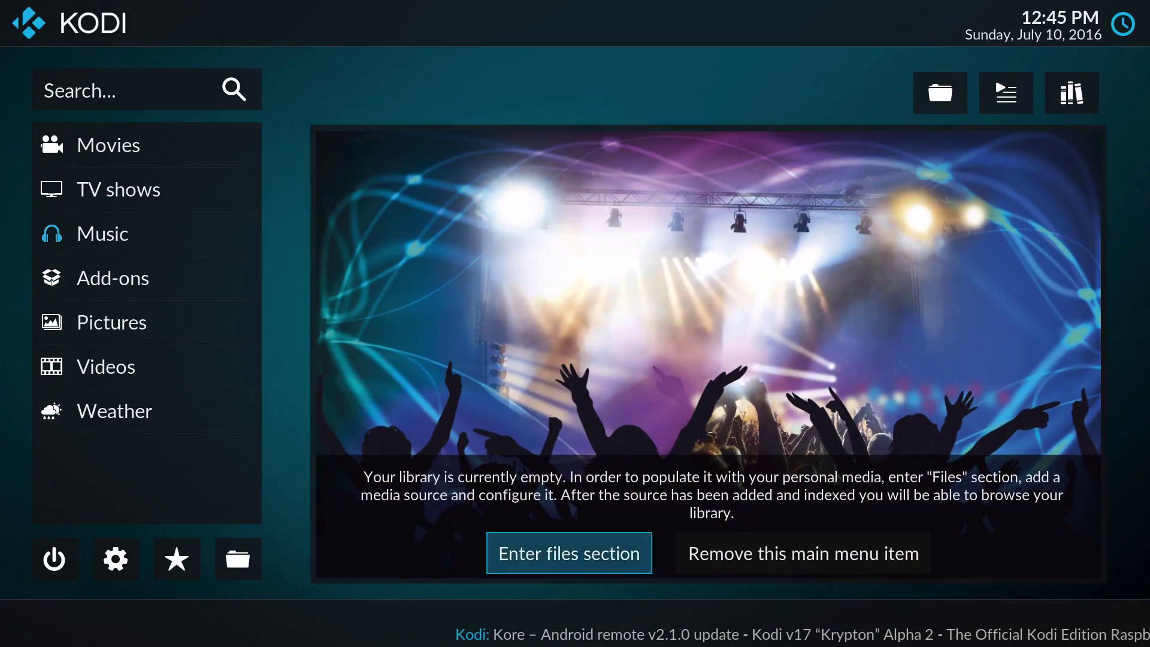
{"action": "key", "text": "Right"}
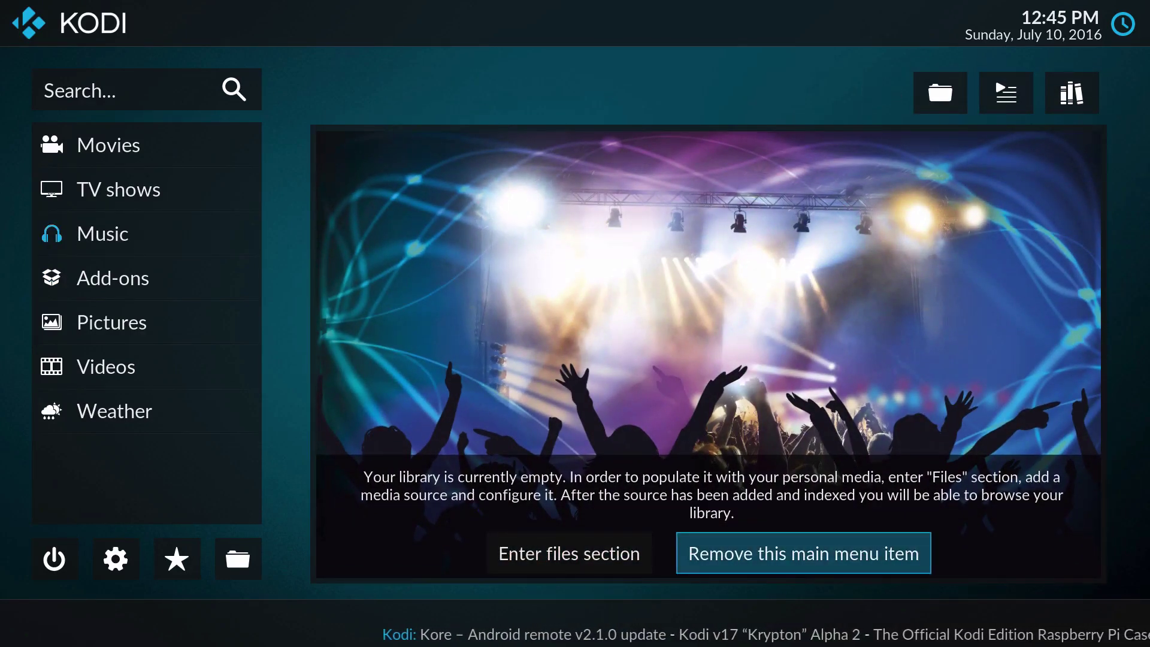
{"action": "key", "text": "Return"}
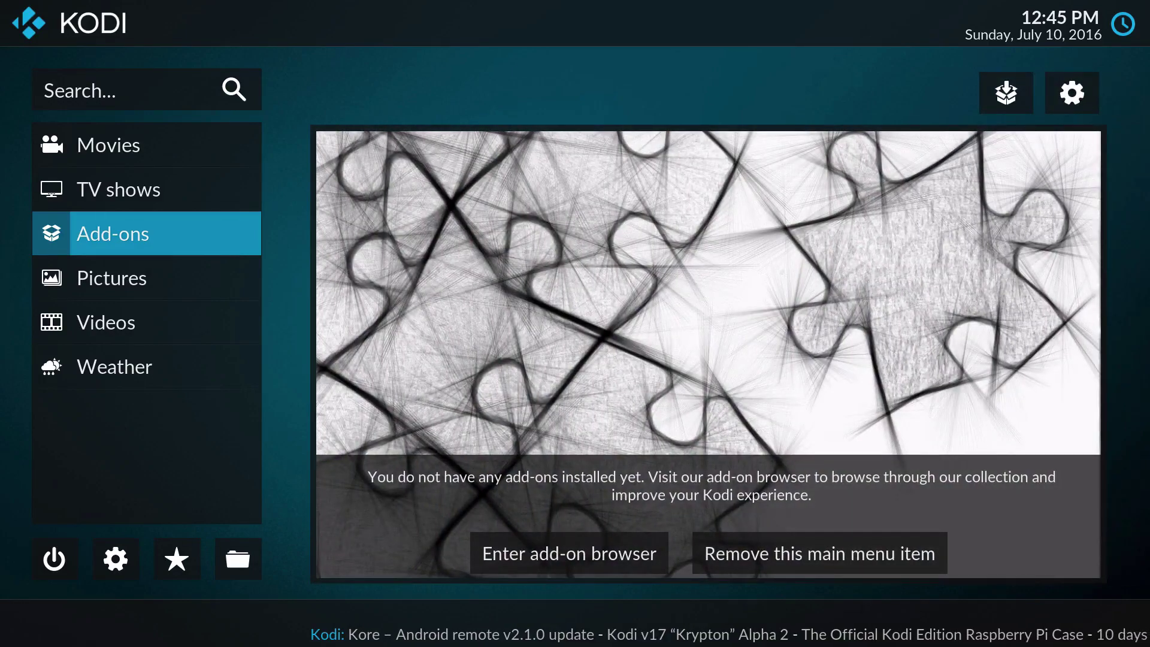
Step: Remove the Weather item from the home screen's main menu
{"action": "key", "text": "Down"}
{"action": "key", "text": "Down"}
{"action": "key", "text": "Down"}
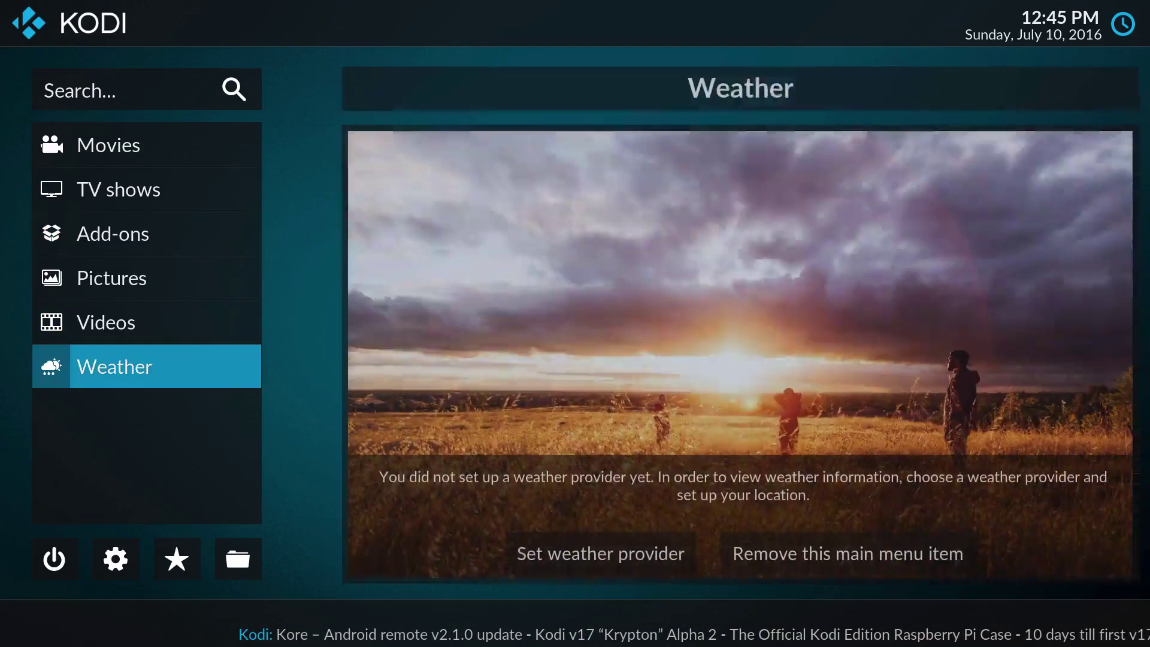
{"action": "key", "text": "Right"}
{"action": "key", "text": "Right"}
{"action": "key", "text": "Return"}
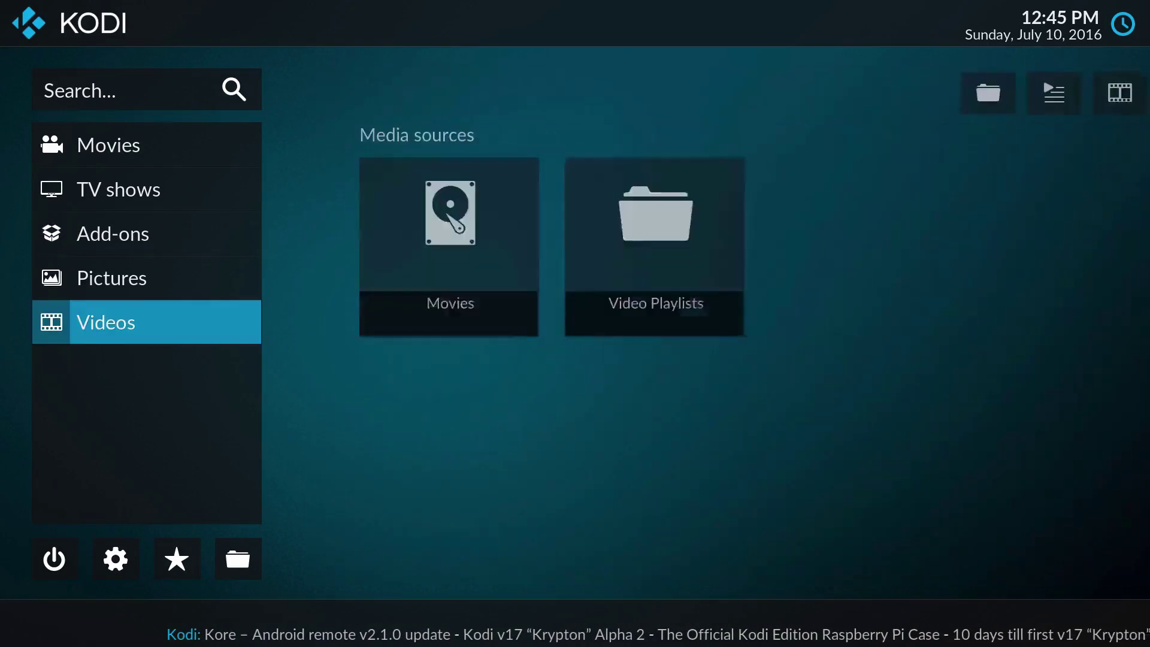
Step: Look through the home screen's Pictures, Add-ons, TV shows and Movies sections, finishing on Add-ons
{"action": "key", "text": "Up"}
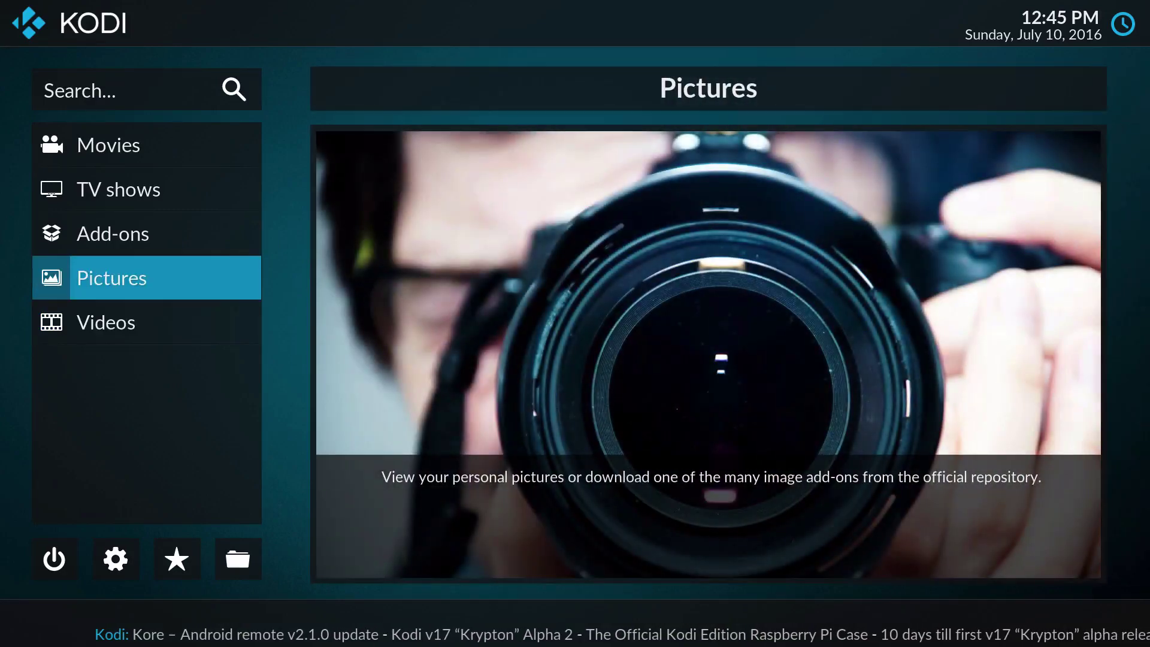
{"action": "key", "text": "Up"}
{"action": "key", "text": "Up"}
{"action": "key", "text": "Up"}
{"action": "key", "text": "Down"}
{"action": "key", "text": "Down"}
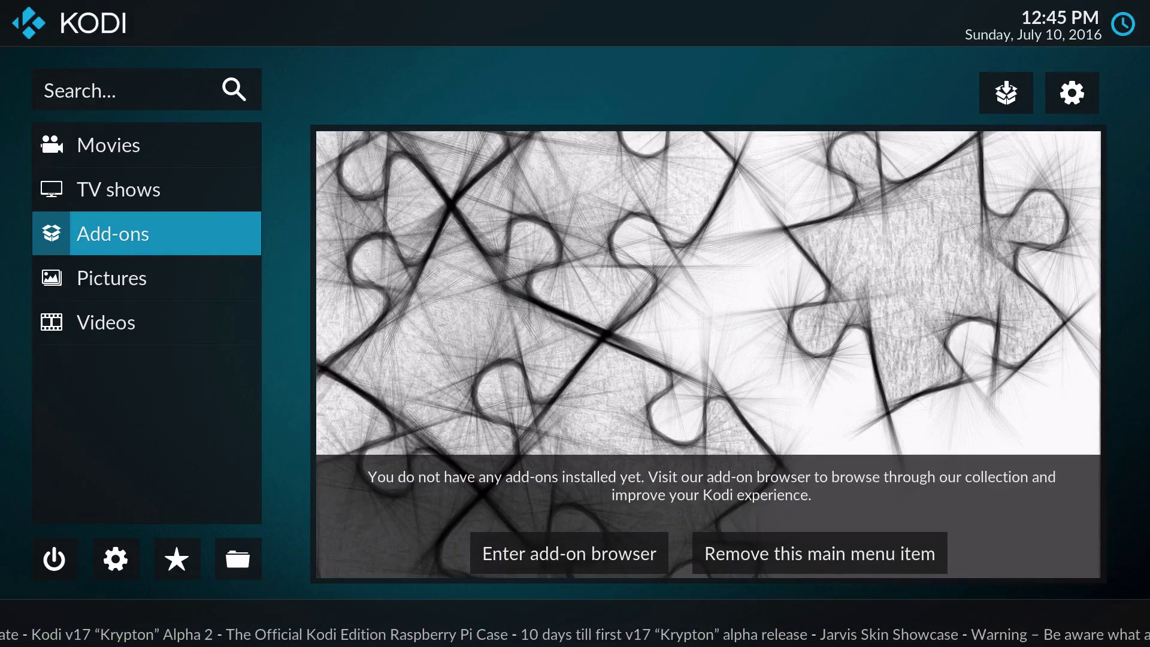
{"action": "key", "text": "Up"}
{"action": "key", "text": "Up"}
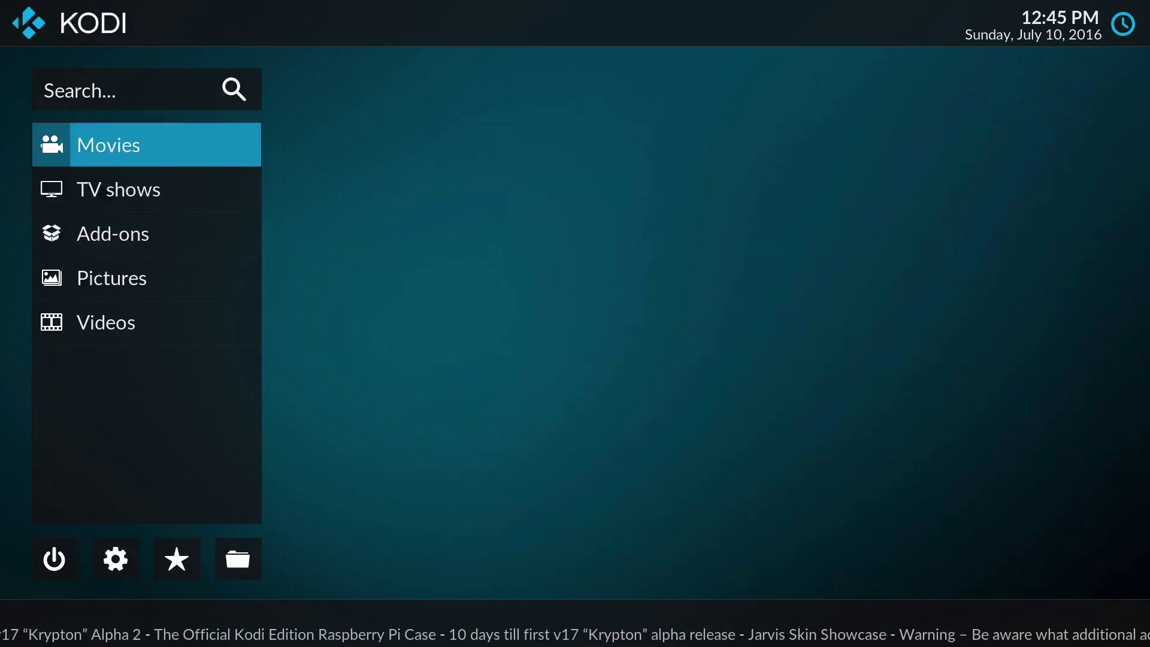
{"action": "key", "text": "Down"}
{"action": "key", "text": "Down"}
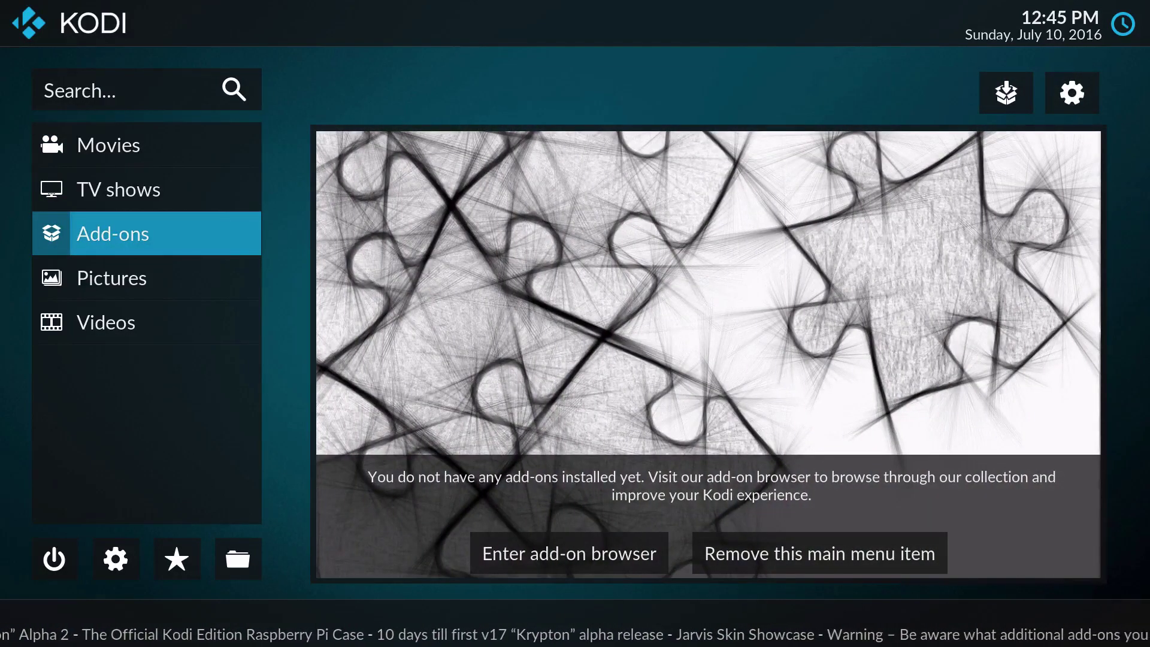
Step: Open the add-on browser and look through its entries, including the options to install from repository and from zip file
{"action": "key", "text": "Right"}
{"action": "key", "text": "Down"}
{"action": "key", "text": "Return"}
{"action": "key", "text": "Down"}
{"action": "key", "text": "Down"}
{"action": "key", "text": "Down"}
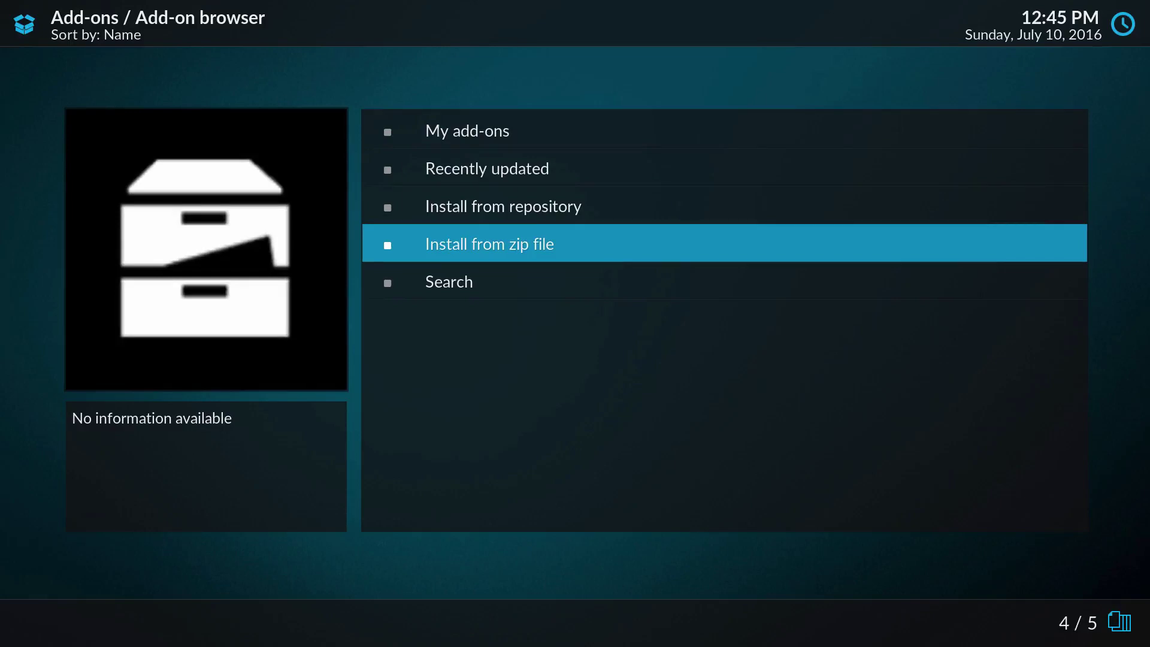
{"action": "key", "text": "Up"}
{"action": "key", "text": "Down"}
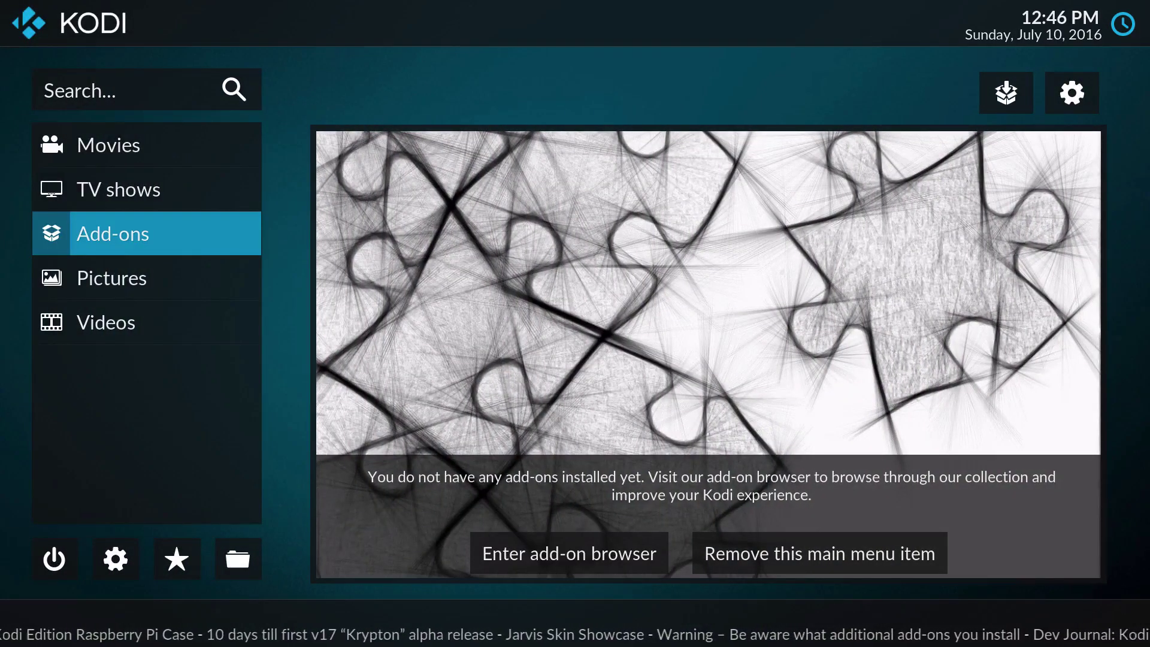
Step: Show the home screen's Add-on browser shortcut for the Add-ons section and return to the home screen
{"action": "key", "text": "Right"}
{"action": "key", "text": "Right"}
{"action": "key", "text": "Left"}
{"action": "key", "text": "Up"}
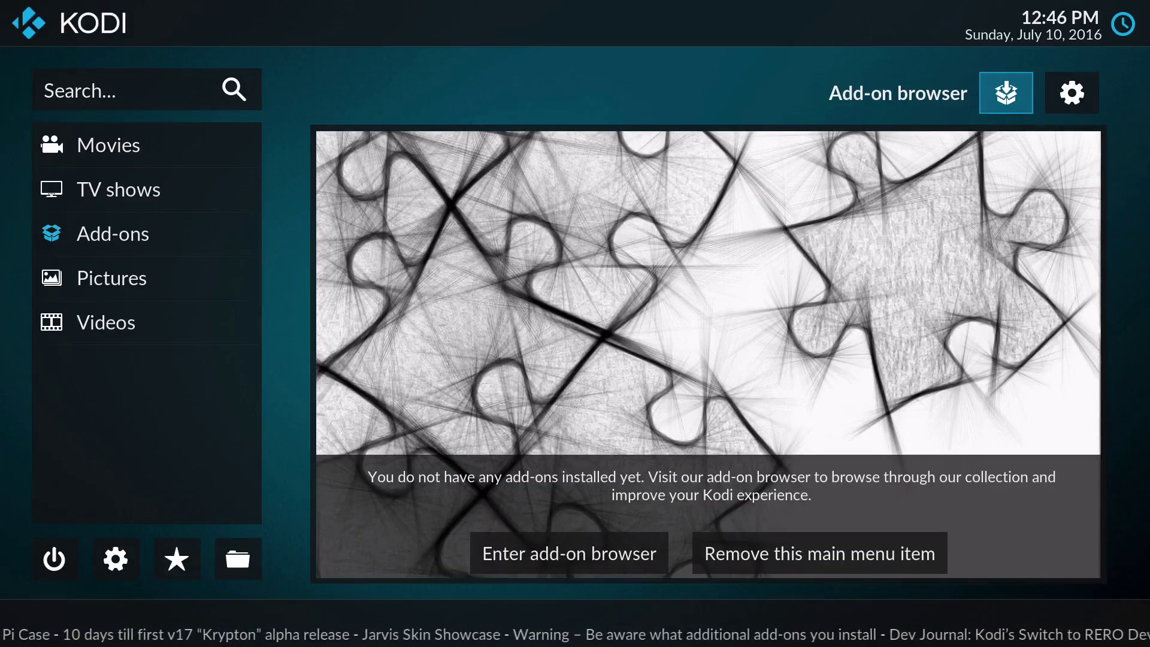
{"action": "key", "text": "Return"}
{"action": "key", "text": "Escape"}
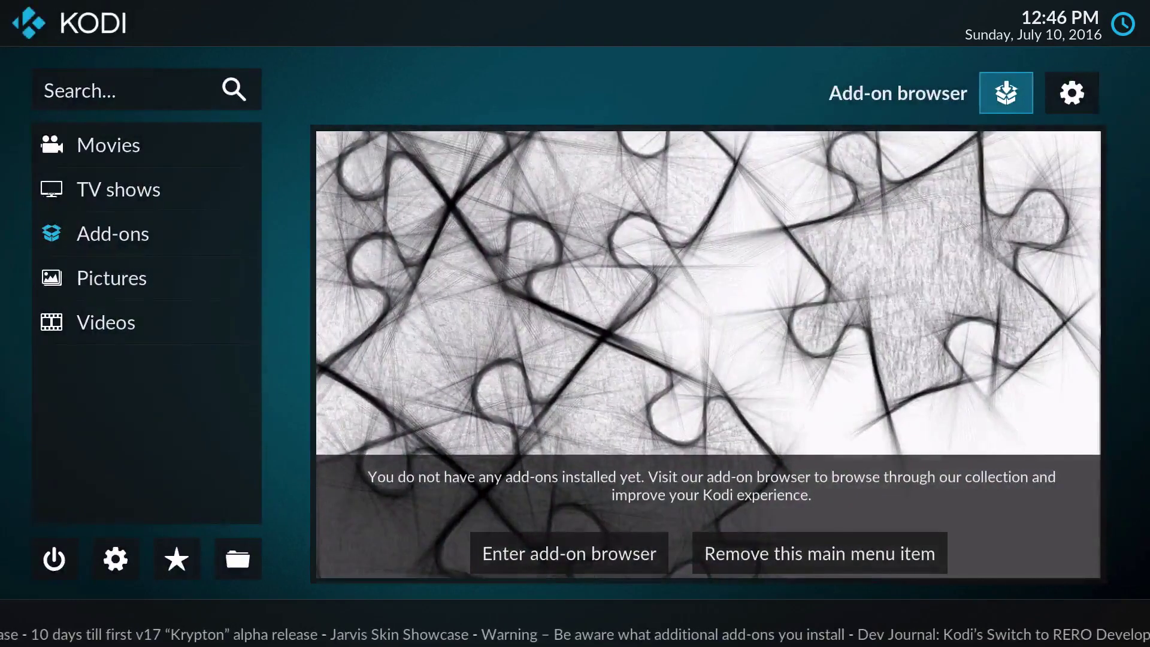
Step: View the system settings for add-ons from the Add-ons section and return to the home screen
{"action": "key", "text": "Right"}
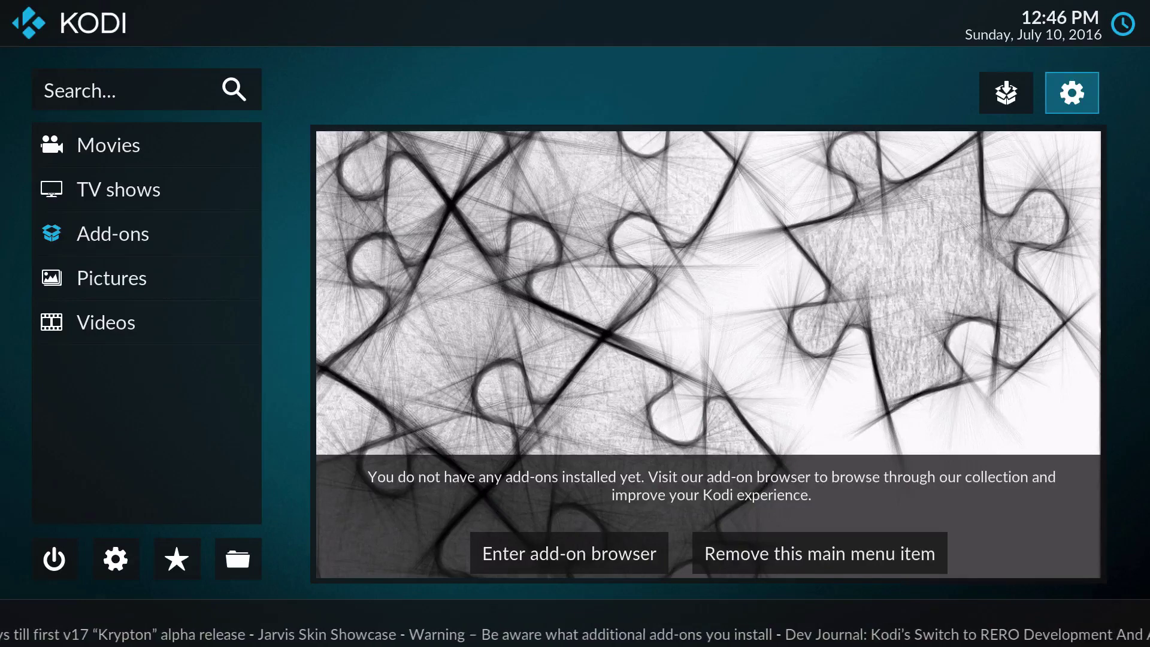
{"action": "key", "text": "Return"}
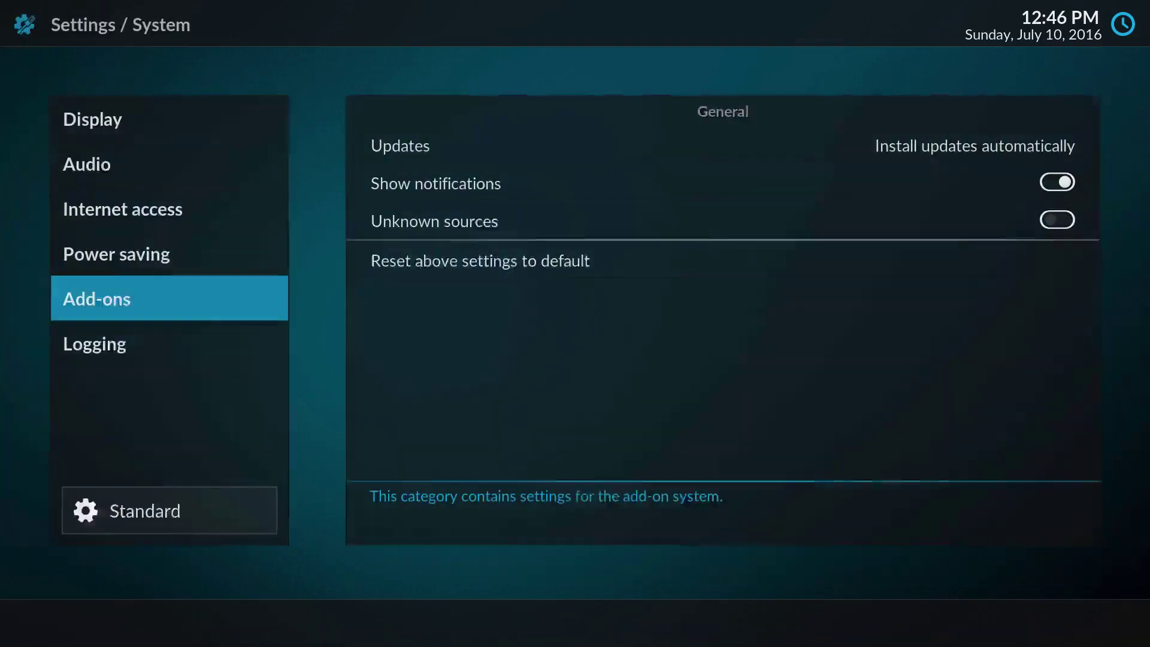
{"action": "key", "text": "Right"}
{"action": "key", "text": "Left"}
{"action": "key", "text": "Escape"}
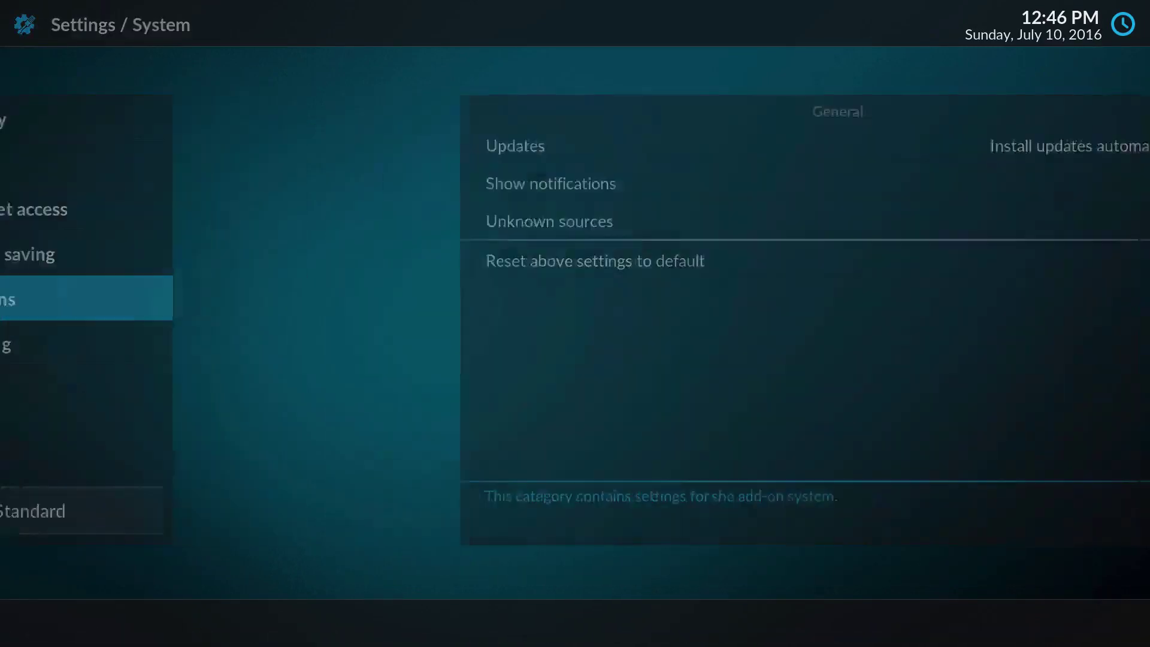
Step: Open the file manager from the home screen
{"action": "key", "text": "Down"}
{"action": "key", "text": "Down"}
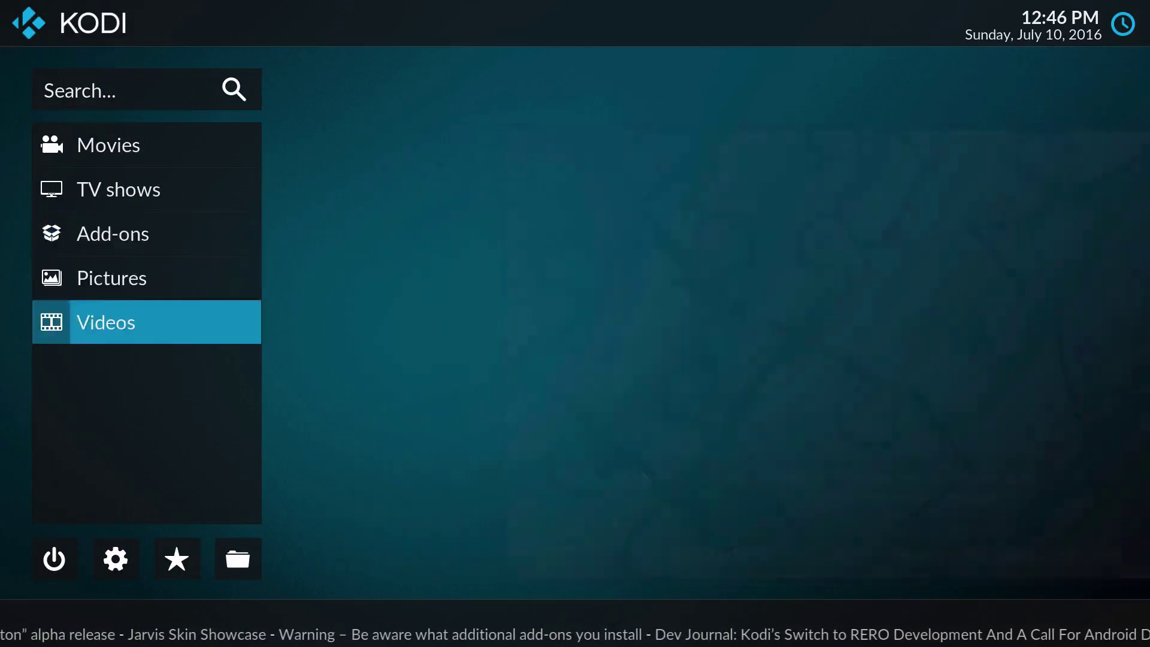
{"action": "key", "text": "Down"}
{"action": "key", "text": "Down"}
{"action": "key", "text": "Down"}
{"action": "key", "text": "Down"}
{"action": "key", "text": "Down"}
{"action": "key", "text": "Down"}
{"action": "key", "text": "Down"}
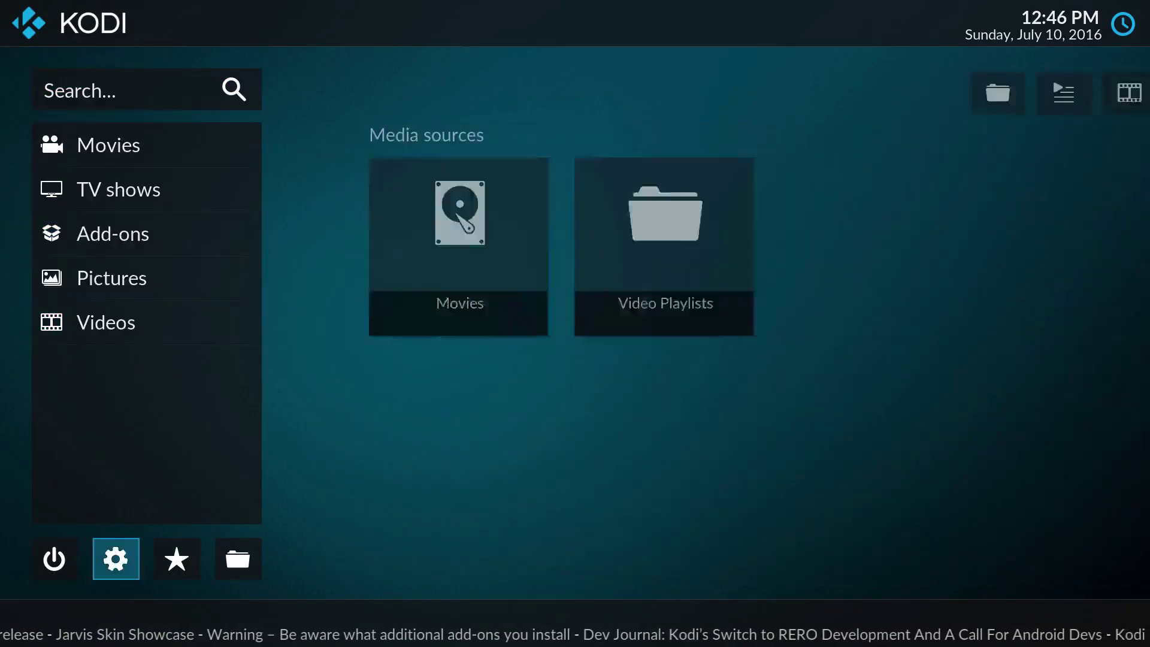
{"action": "key", "text": "Right"}
{"action": "key", "text": "Right"}
{"action": "key", "text": "Return"}
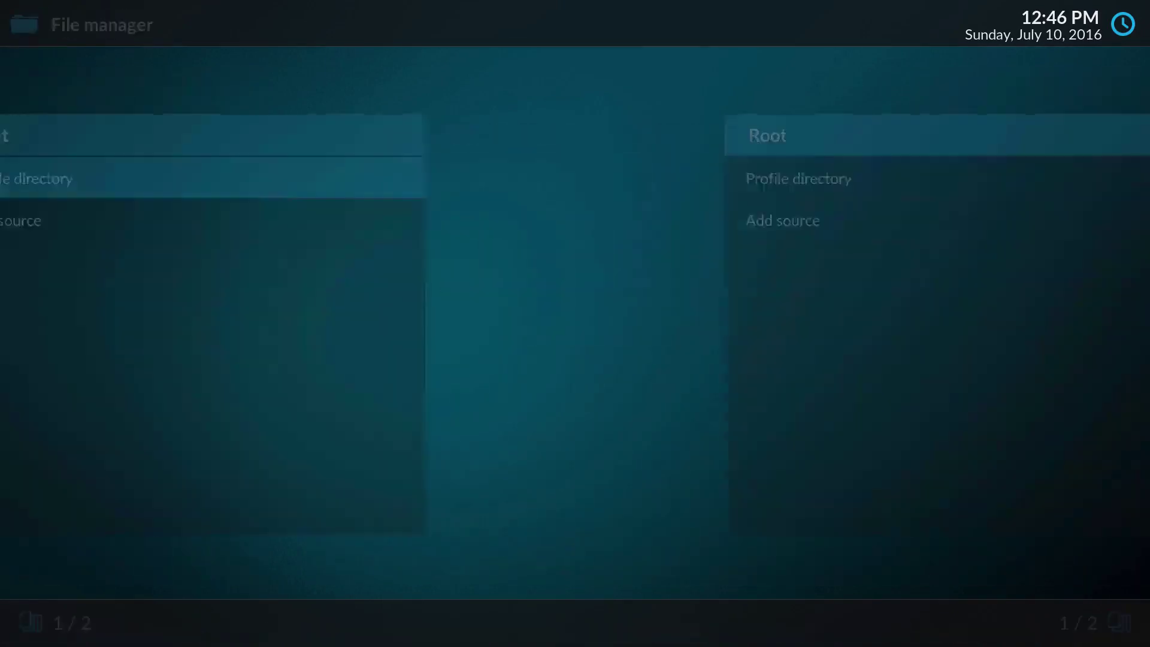
{"action": "key", "text": "Down"}
{"action": "key", "text": "Return"}
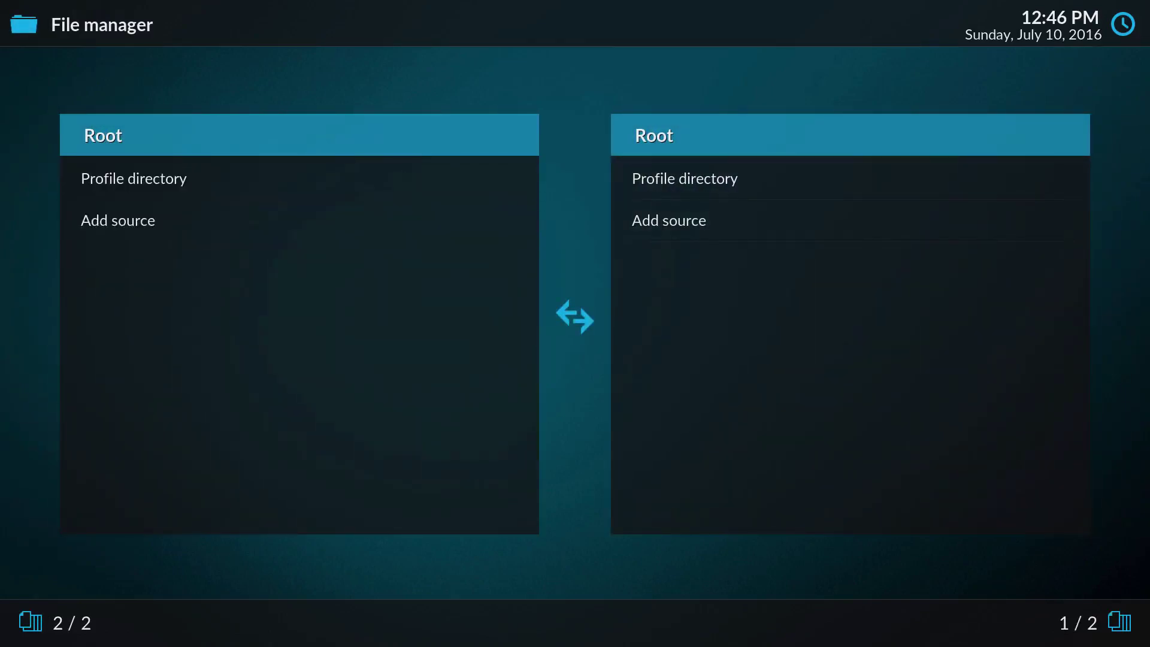
{"action": "key", "text": "Return"}
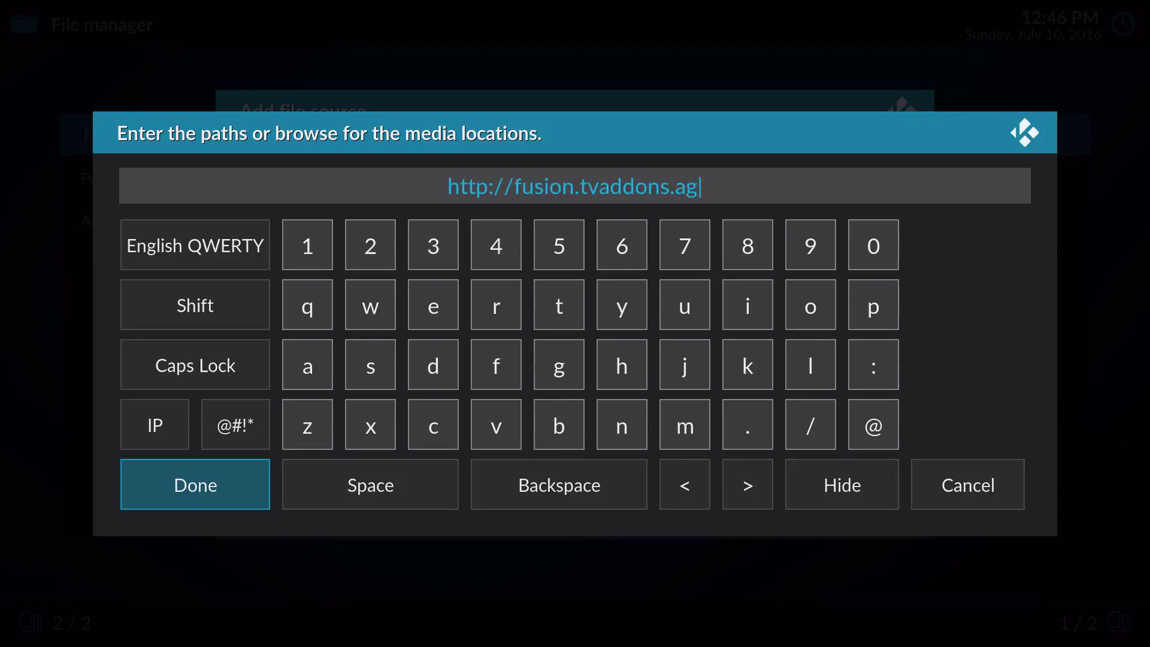
{"action": "key", "text": "Return"}
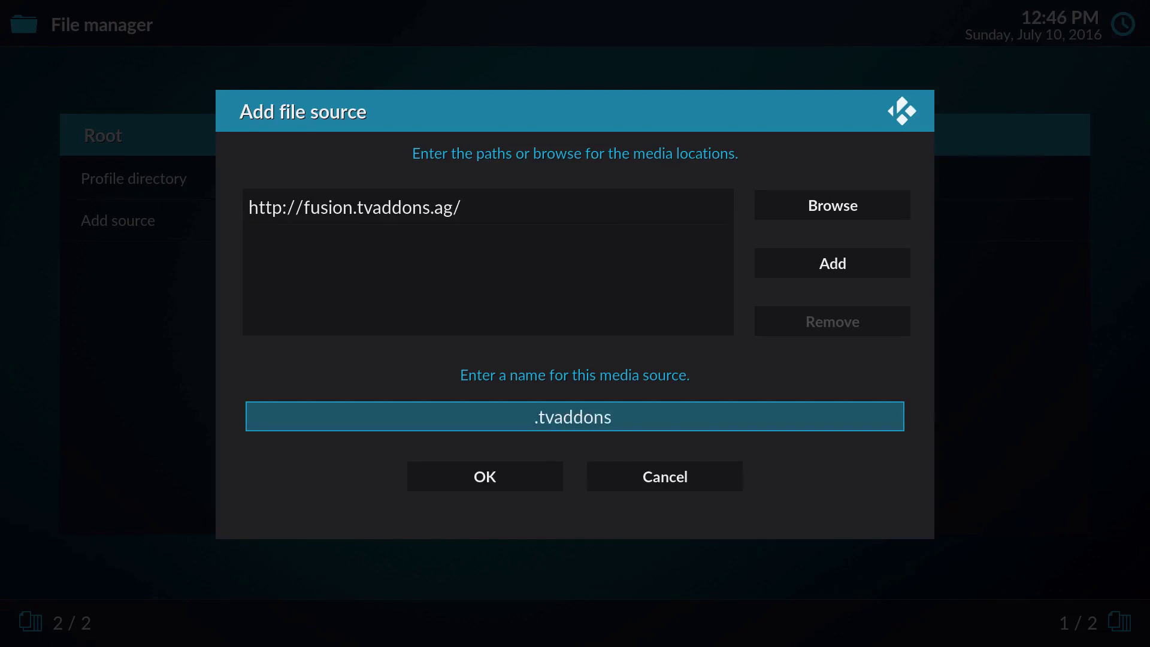
{"action": "key", "text": "Down"}
{"action": "key", "text": "Return"}
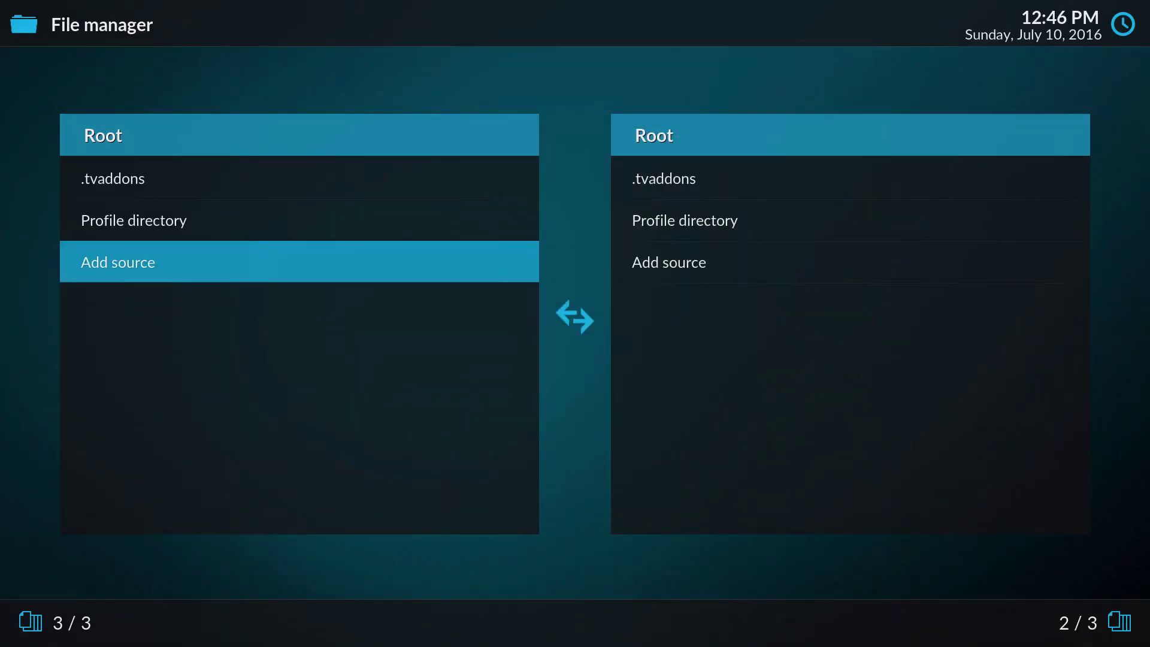
Step: Leave the file manager and open the add-on browser from the home screen's Add-ons section
{"action": "key", "text": "Down"}
{"action": "key", "text": "Down"}
{"action": "key", "text": "BackSpace"}
{"action": "key", "text": "Escape"}
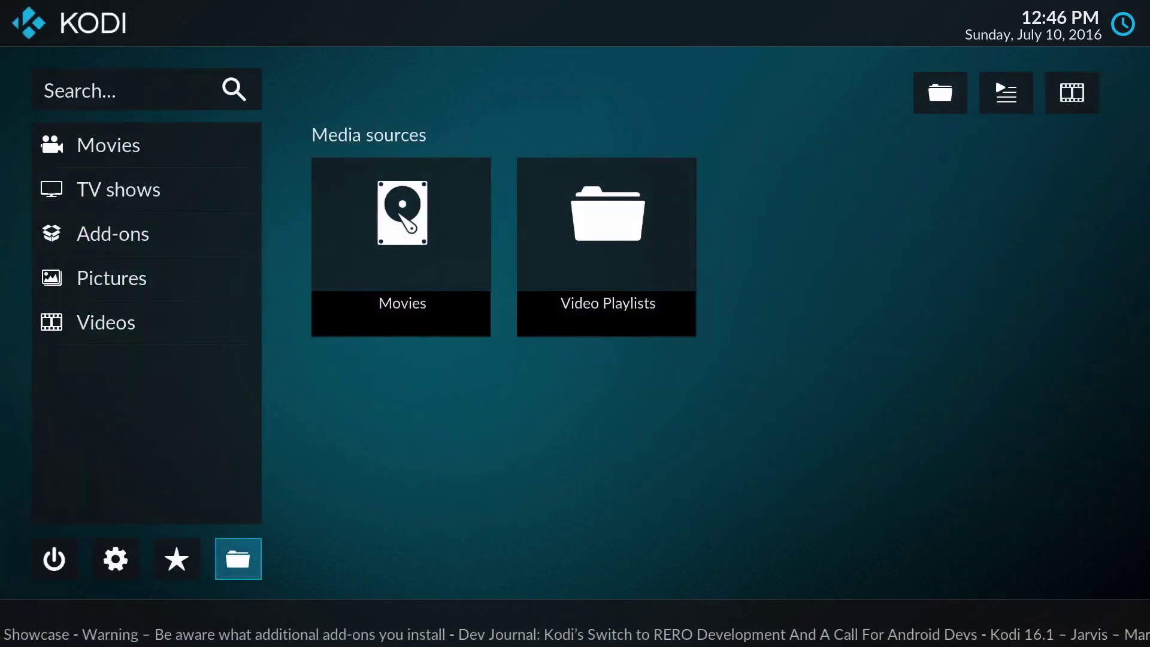
{"action": "key", "text": "Left"}
{"action": "key", "text": "Up"}
{"action": "key", "text": "Up"}
{"action": "key", "text": "Right"}
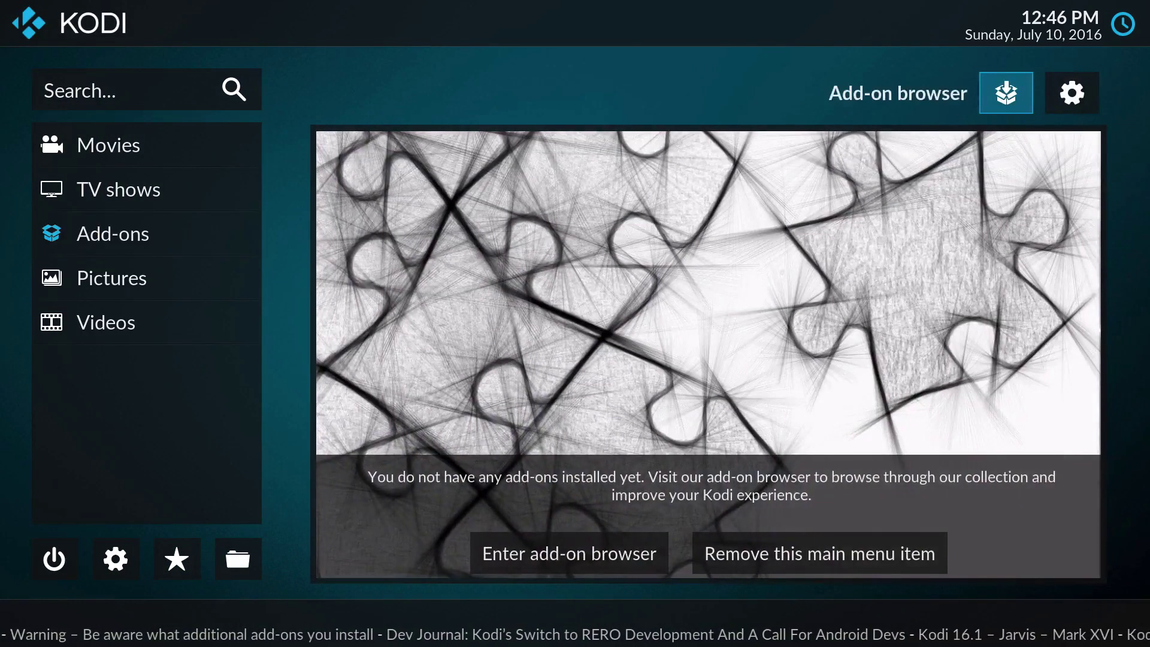
{"action": "key", "text": "Return"}
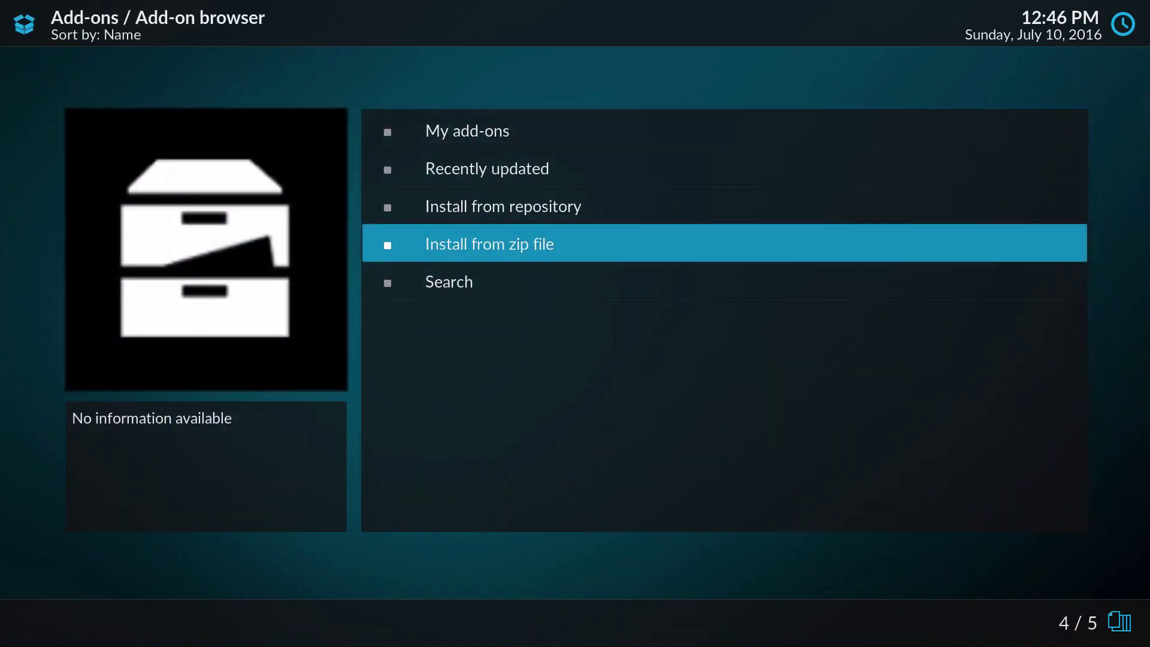
Step: Start an installation from zip file and enable Unknown sources in the add-on settings
{"action": "key", "text": "Return"}
{"action": "key", "text": "Left"}
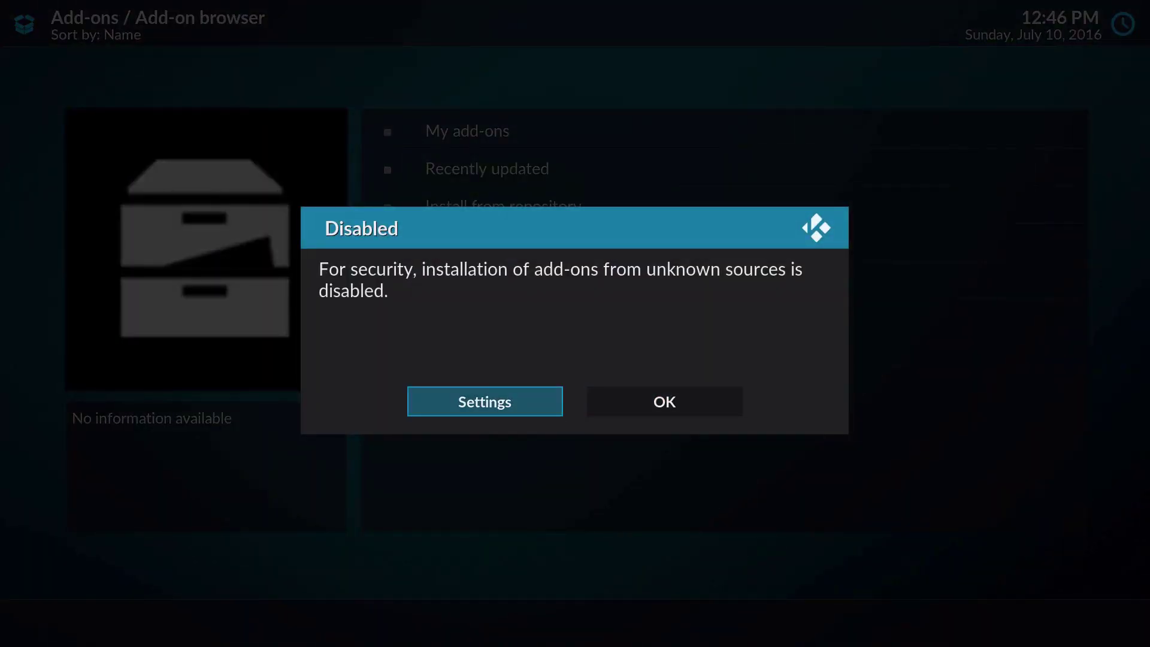
{"action": "key", "text": "Right"}
{"action": "key", "text": "Left"}
{"action": "key", "text": "Return"}
{"action": "key", "text": "Return"}
{"action": "key", "text": "Left"}
{"action": "key", "text": "Return"}
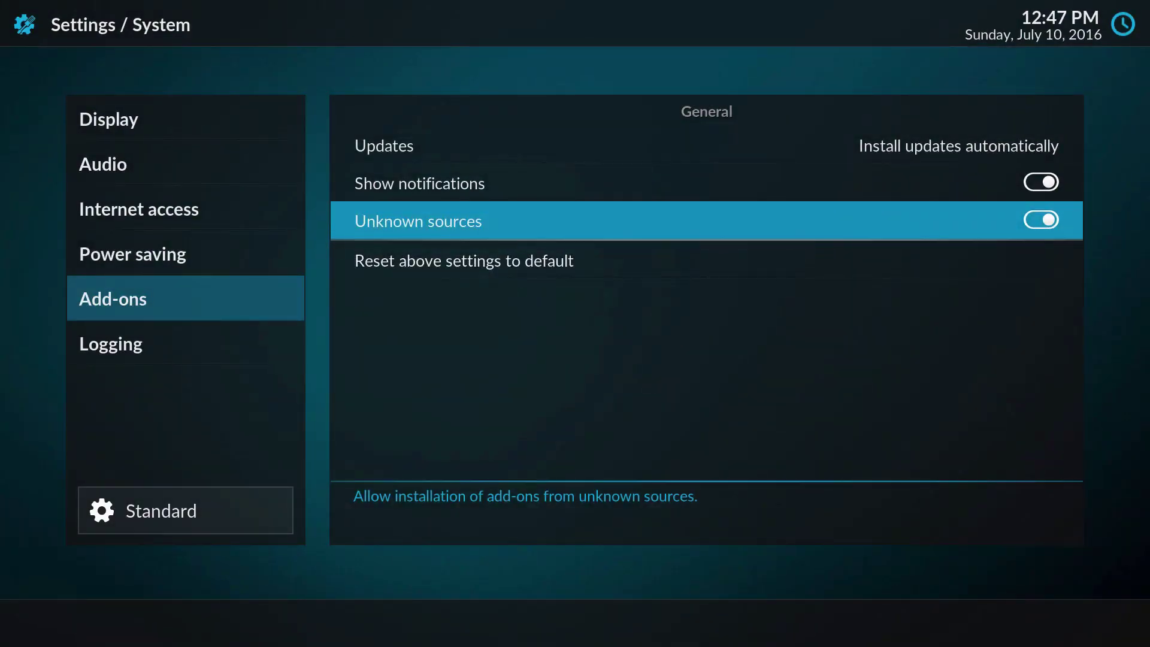
Step: Restart the installation from zip file and open the repository list in the .tvaddons source's xbmc-repos folder
{"action": "key", "text": "Escape"}
{"action": "key", "text": "Up"}
{"action": "key", "text": "Down"}
{"action": "key", "text": "Return"}
{"action": "key", "text": "Down"}
{"action": "key", "text": "Return"}
{"action": "key", "text": "Down"}
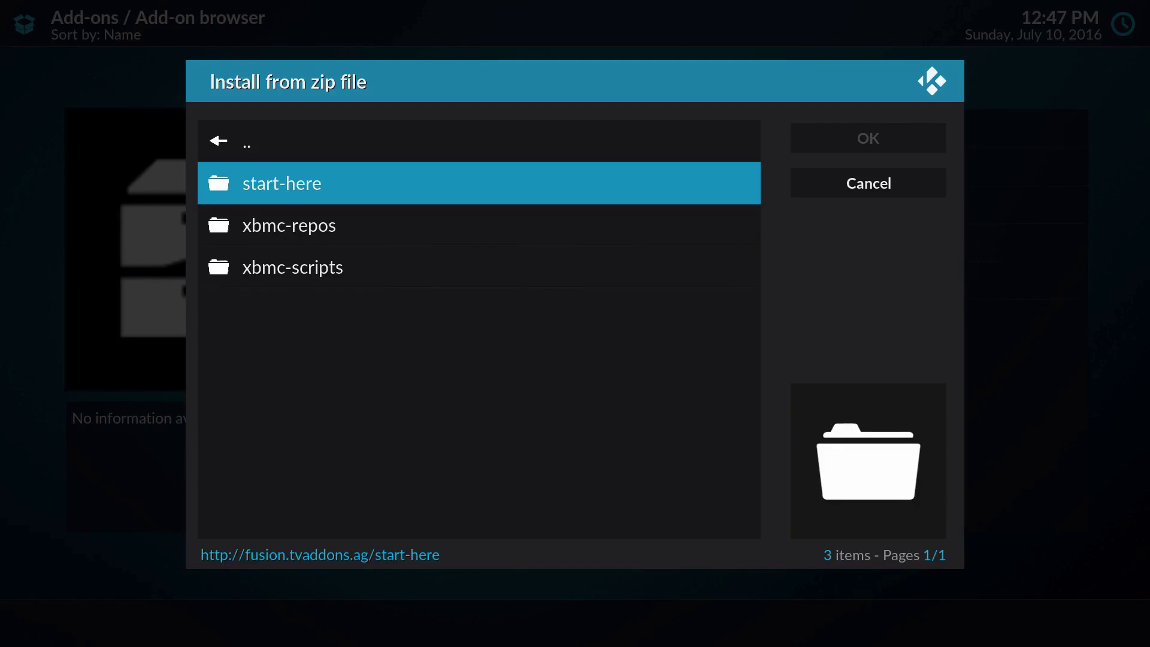
{"action": "key", "text": "Down"}
{"action": "key", "text": "Return"}
{"action": "key", "text": "Down"}
{"action": "key", "text": "Return"}
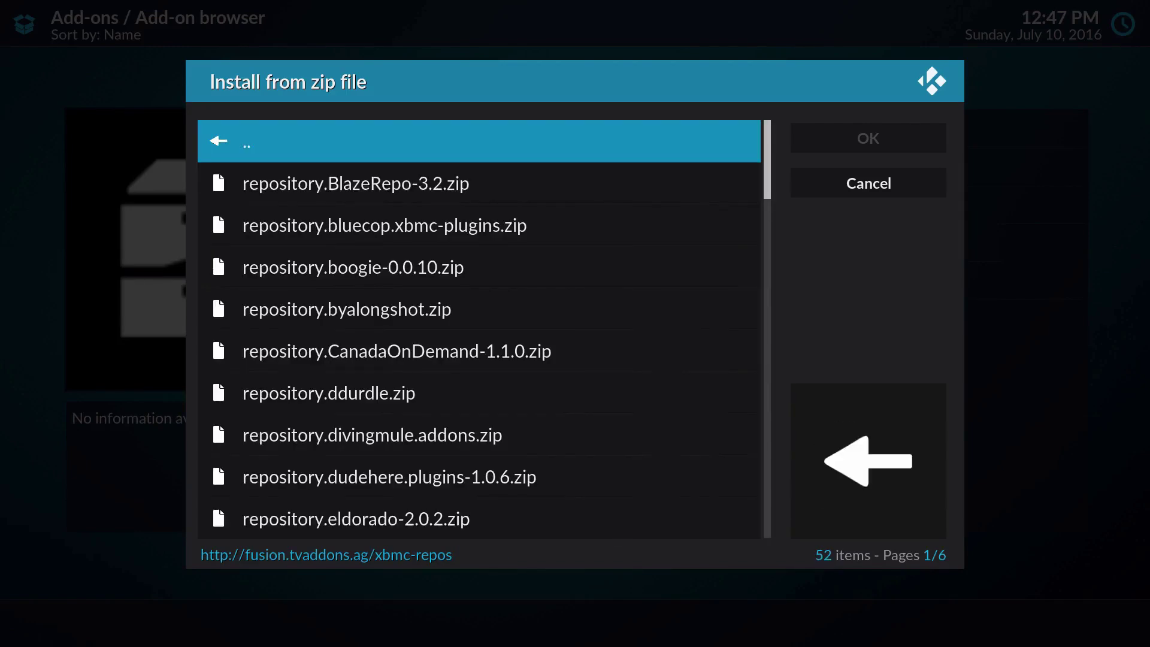
Step: Find the Exodus repository among the zip files and install it
{"action": "key", "text": "Down"}
{"action": "key", "text": "Down"}
{"action": "key", "text": "Down"}
{"action": "key", "text": "Down"}
{"action": "key", "text": "Down"}
{"action": "key", "text": "Down"}
{"action": "key", "text": "Down"}
{"action": "key", "text": "Down"}
{"action": "key", "text": "Down"}
{"action": "key", "text": "Down"}
{"action": "key", "text": "Down"}
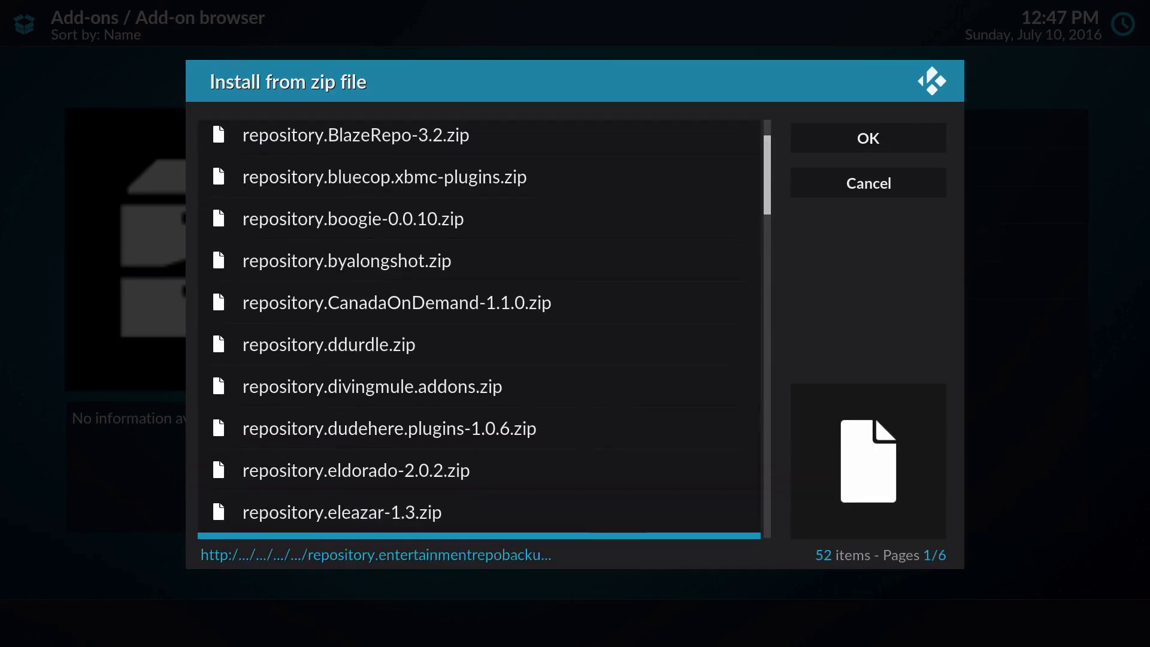
{"action": "key", "text": "Down"}
{"action": "key", "text": "Down"}
{"action": "key", "text": "Down"}
{"action": "key", "text": "Up"}
{"action": "key", "text": "Up"}
{"action": "key", "text": "Escape"}
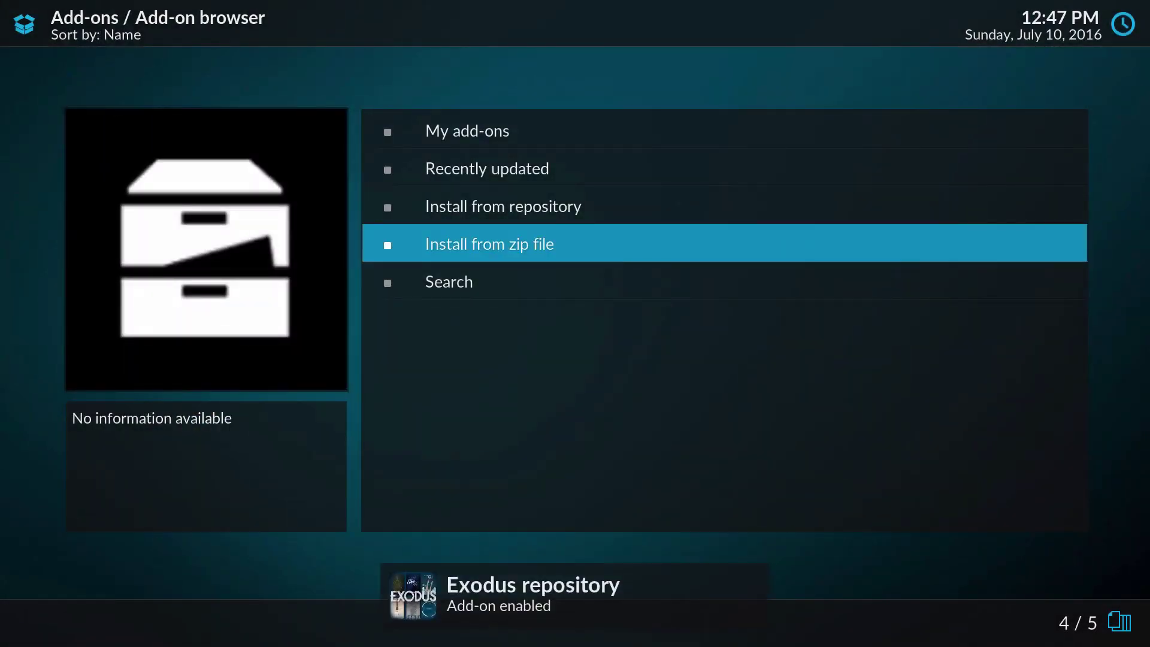
Step: Open the video add-ons category of the Exodus repository under Install from repository
{"action": "key", "text": "Up"}
{"action": "key", "text": "Return"}
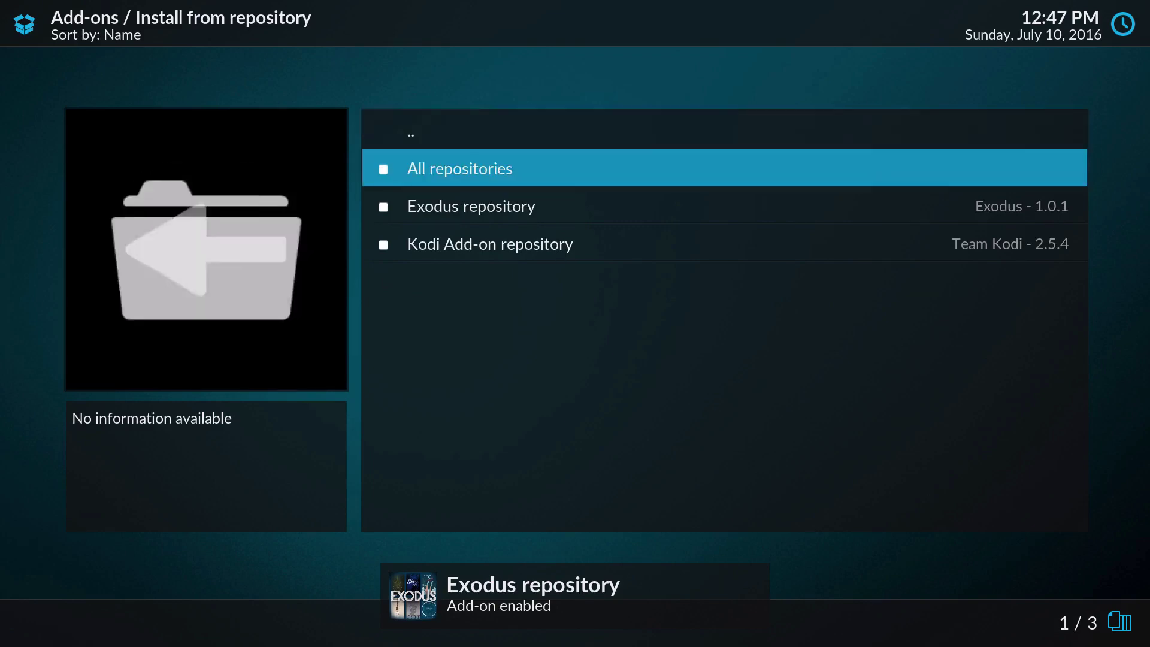
{"action": "key", "text": "Down"}
{"action": "key", "text": "Down"}
{"action": "key", "text": "Return"}
{"action": "key", "text": "Down"}
{"action": "key", "text": "Down"}
{"action": "key", "text": "Down"}
{"action": "key", "text": "Return"}
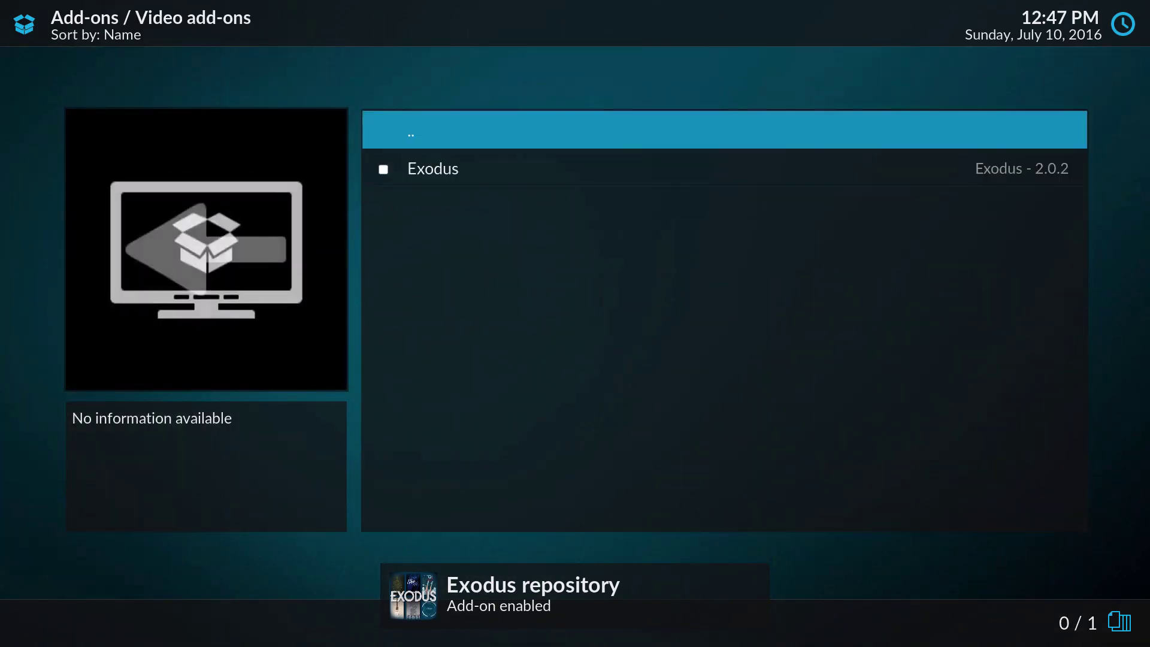
Step: Install the Exodus video add-on from the repository
{"action": "key", "text": "Down"}
{"action": "key", "text": "Return"}
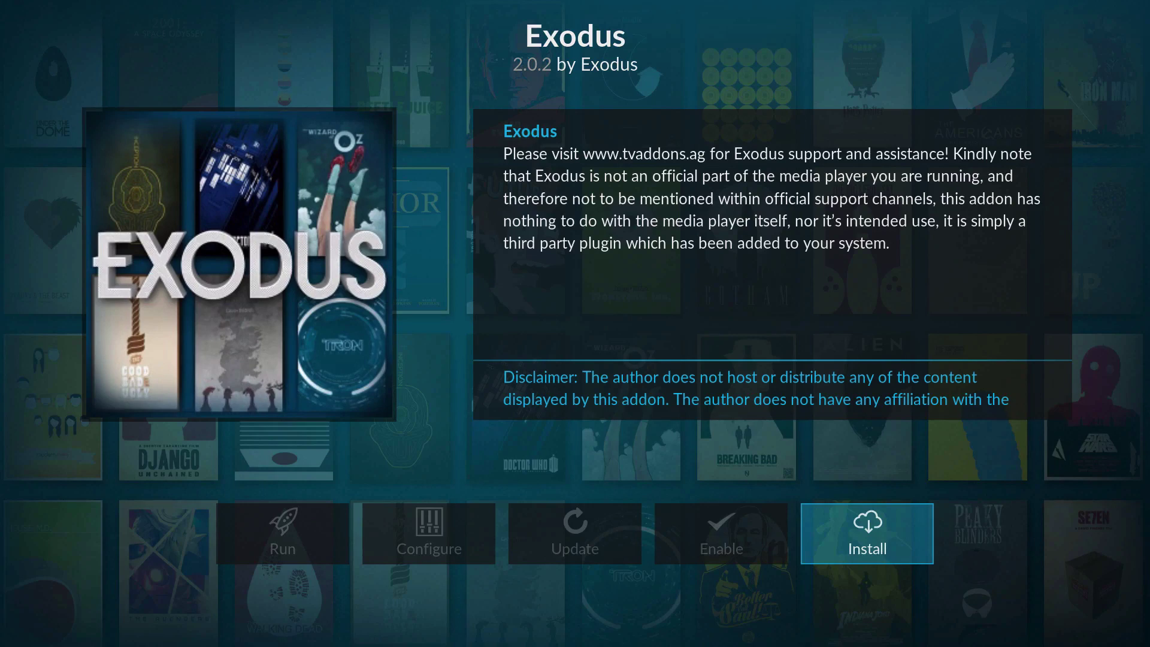
{"action": "key", "text": "Return"}
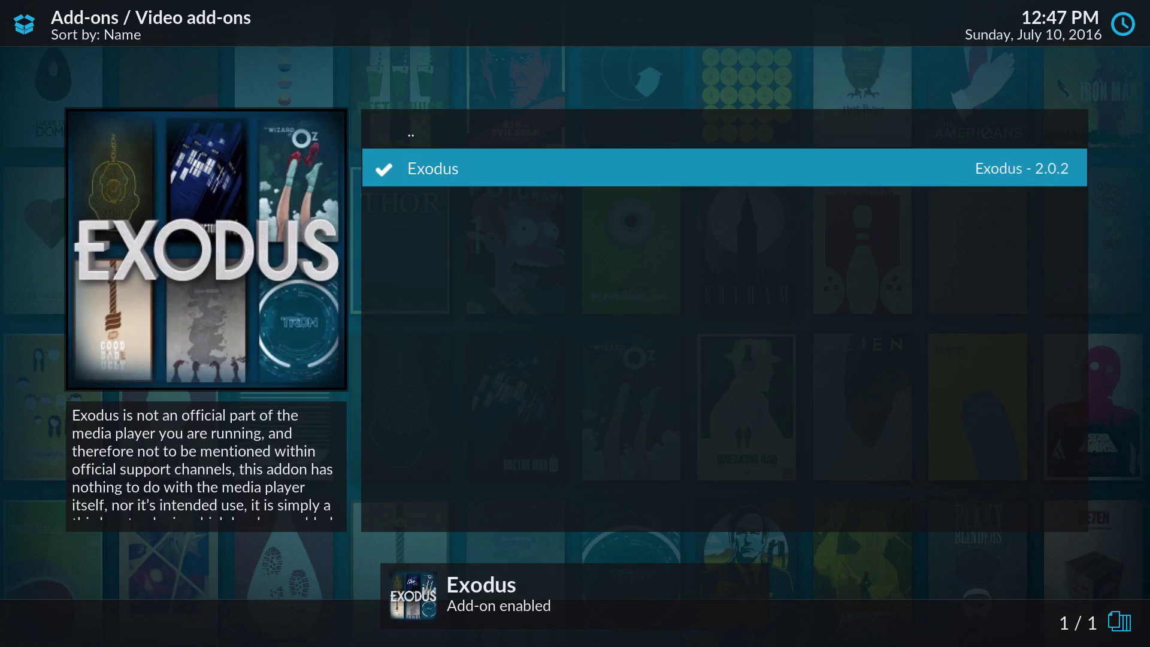
Step: Return to the home screen's Add-ons section and reopen the add-on browser at the Exodus entry
{"action": "key", "text": "Escape"}
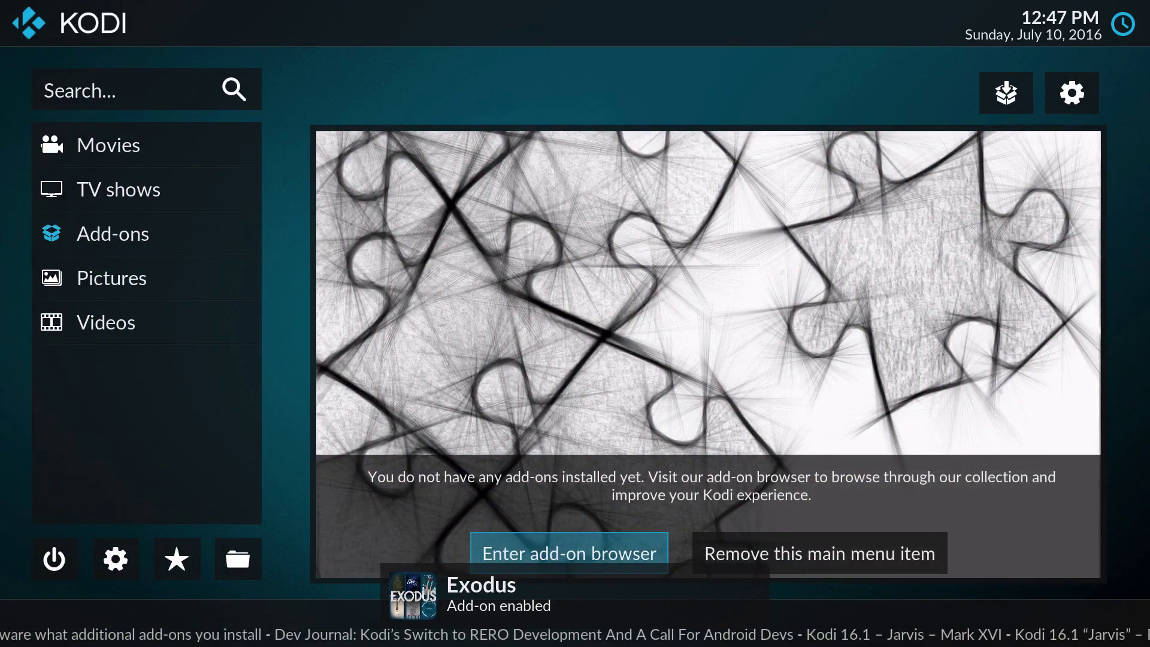
{"action": "key", "text": "Left"}
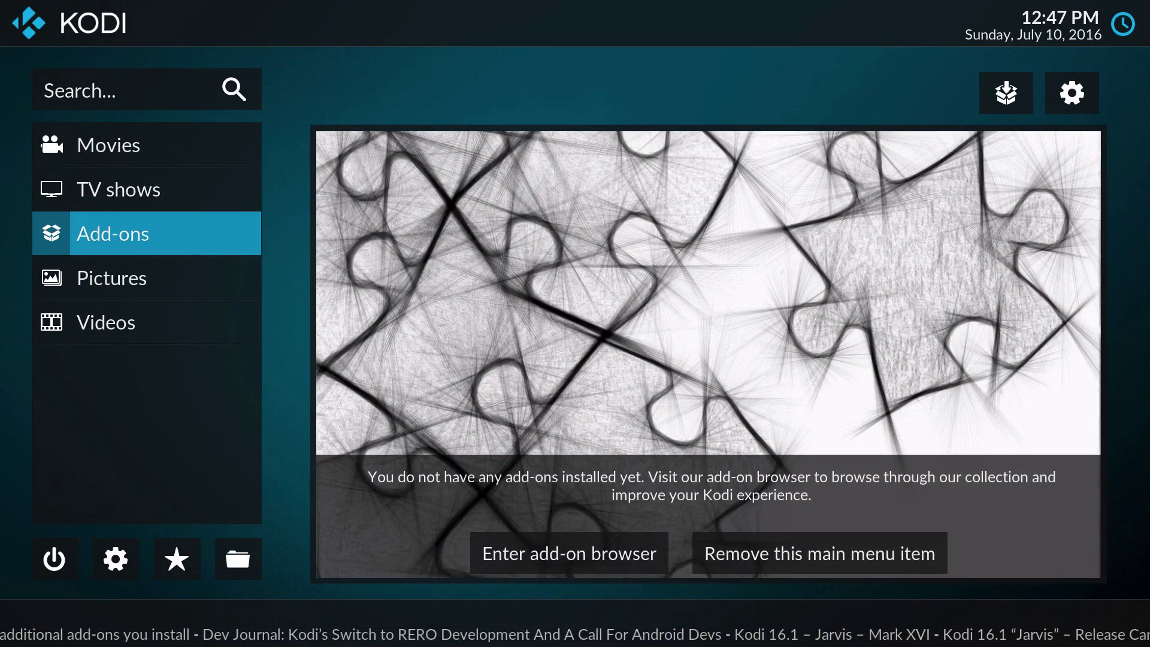
{"action": "key", "text": "Right"}
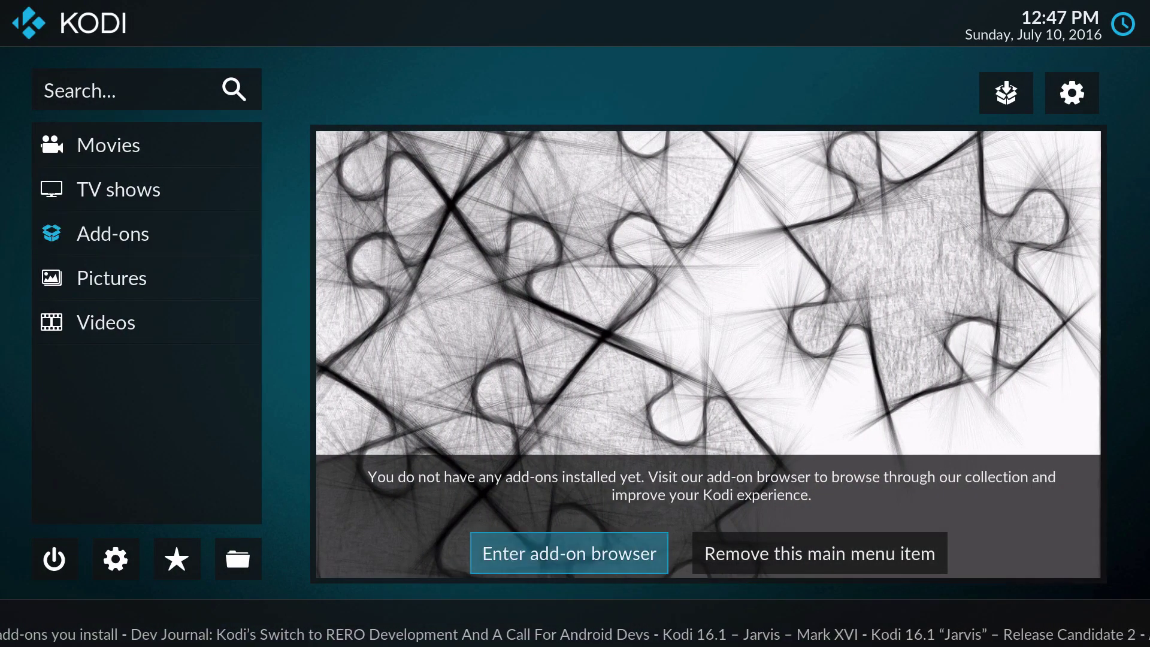
{"action": "key", "text": "Return"}
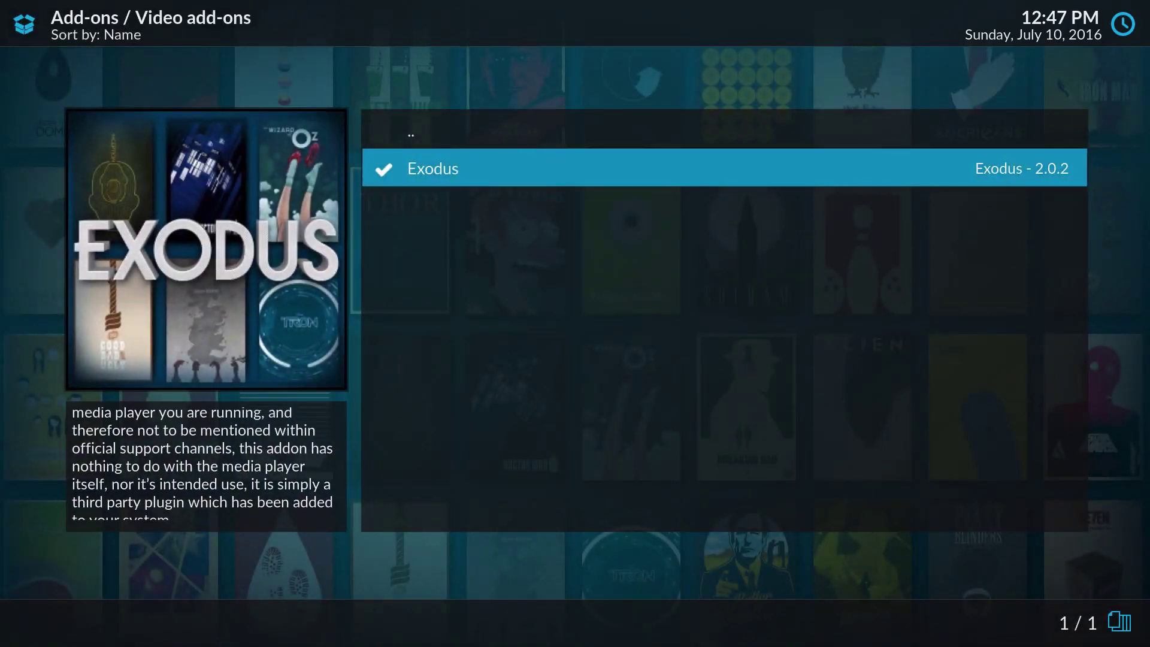
Step: Show the information page of the installed Exodus add-on and open the add-on from there
{"action": "key", "text": "c"}
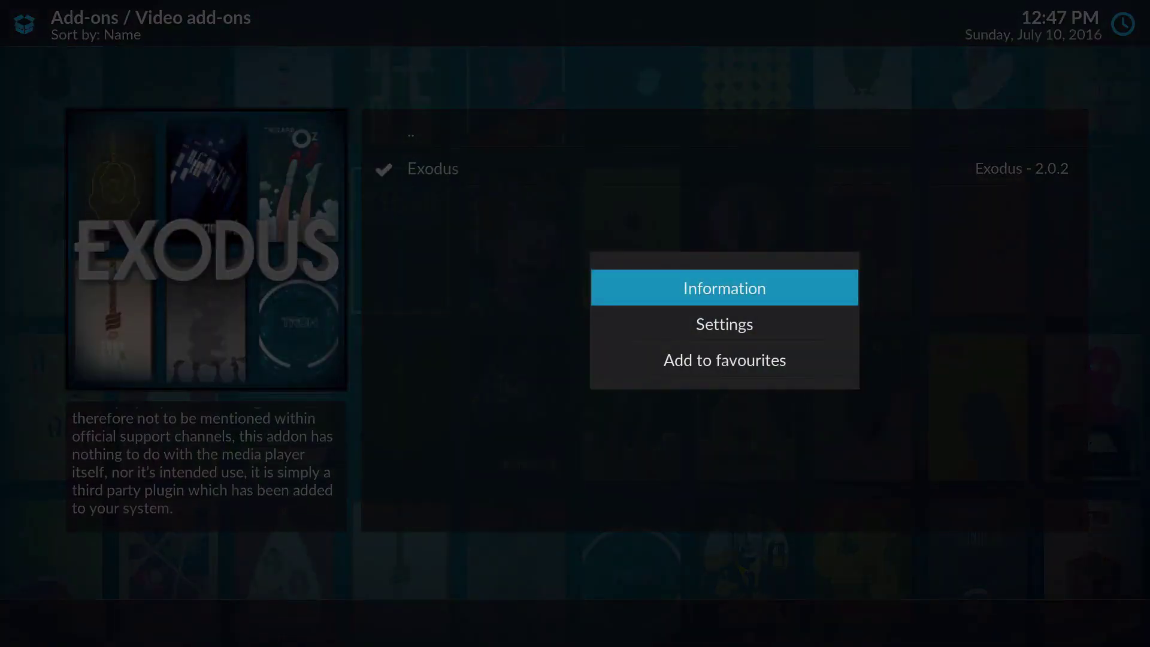
{"action": "key", "text": "Return"}
{"action": "key", "text": "c"}
{"action": "key", "text": "Up"}
{"action": "key", "text": "Return"}
{"action": "key", "text": "Left"}
{"action": "key", "text": "Left"}
{"action": "key", "text": "Left"}
{"action": "key", "text": "Left"}
{"action": "key", "text": "Left"}
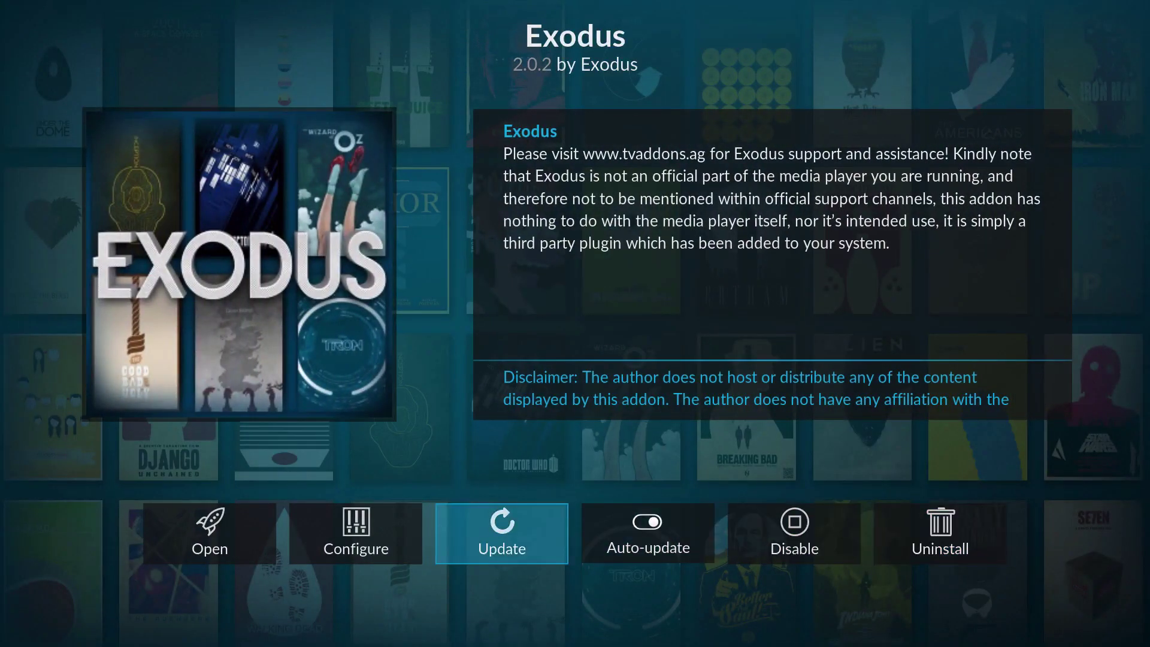
{"action": "key", "text": "Return"}
Step: Switch the view type of the Exodus add-on's category listing to Icon Wall
{"action": "key", "text": "i"}
{"action": "key", "text": "Right"}
{"action": "key", "text": "Right"}
{"action": "key", "text": "Right"}
{"action": "key", "text": "Left"}
{"action": "key", "text": "Left"}
{"action": "key", "text": "Left"}
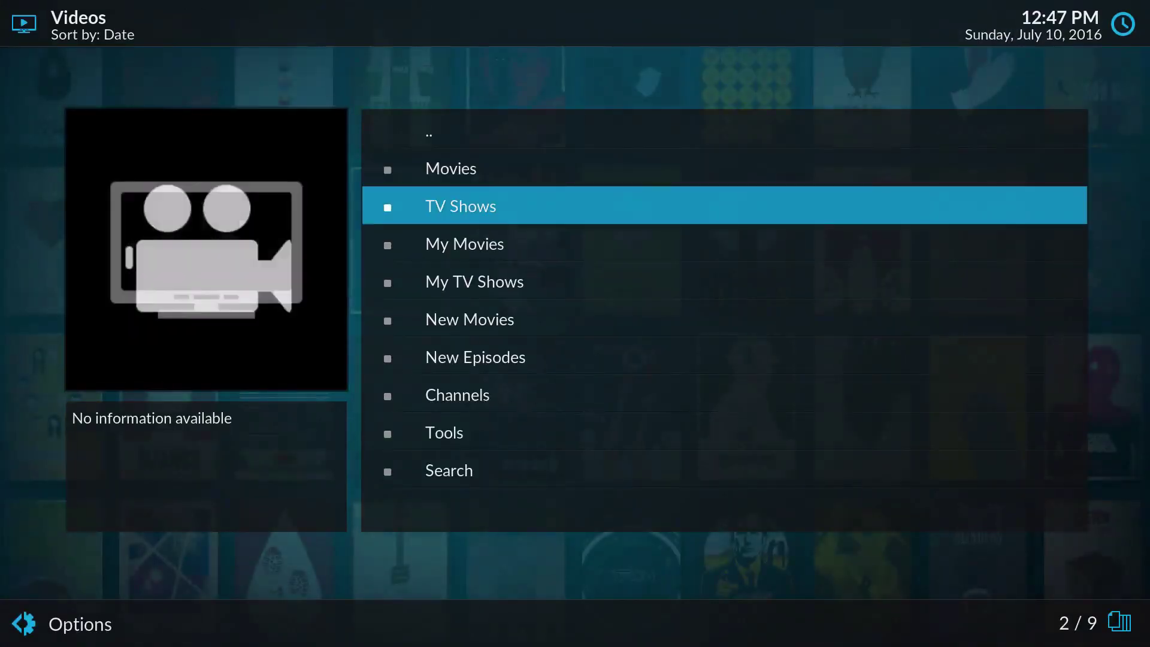
{"action": "key", "text": "Left"}
{"action": "key", "text": "Return"}
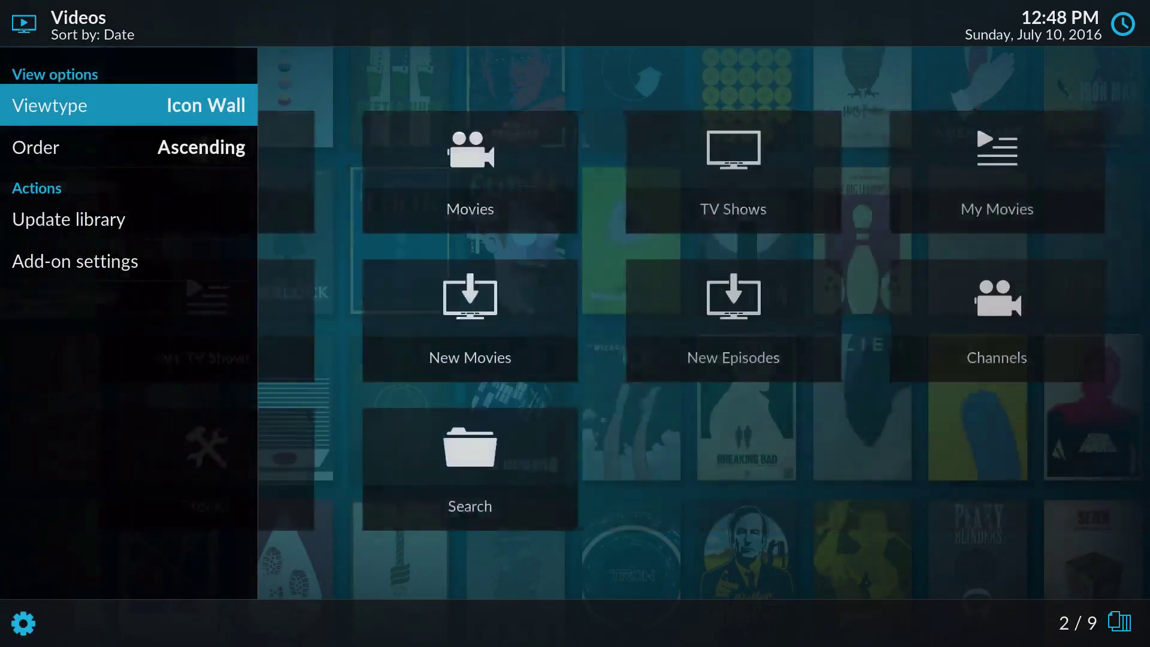
Step: Cycle the Exodus category listing through its available view types and back to Icon Wall
{"action": "key", "text": "Return"}
{"action": "key", "text": "Return"}
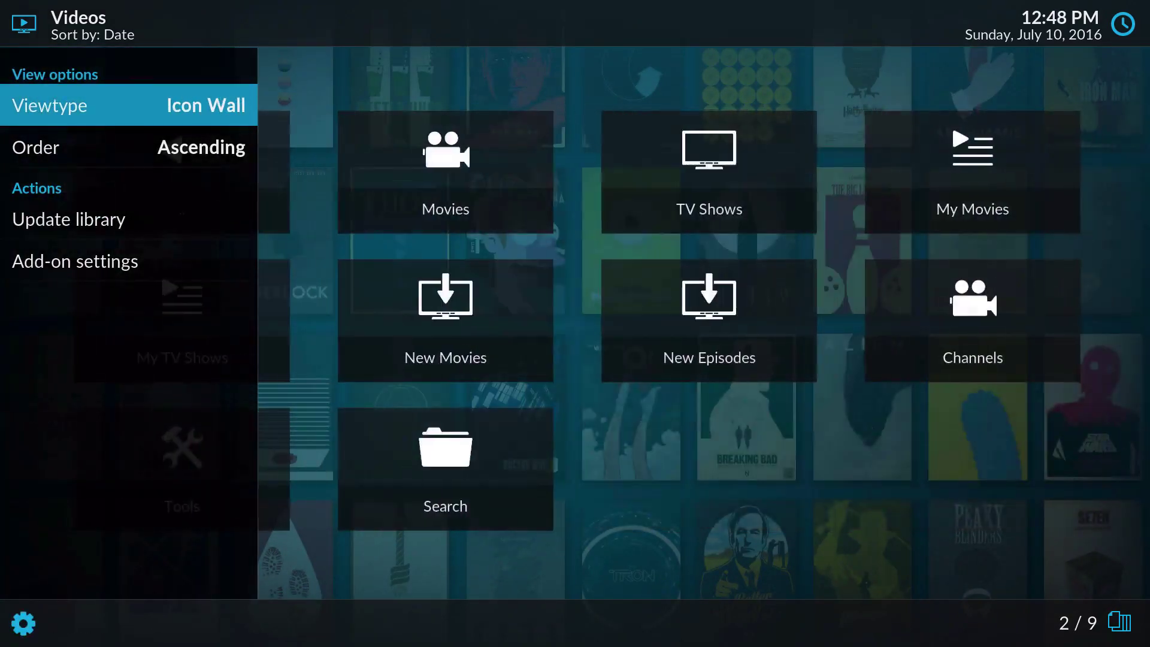
{"action": "key", "text": "Return"}
{"action": "key", "text": "Return"}
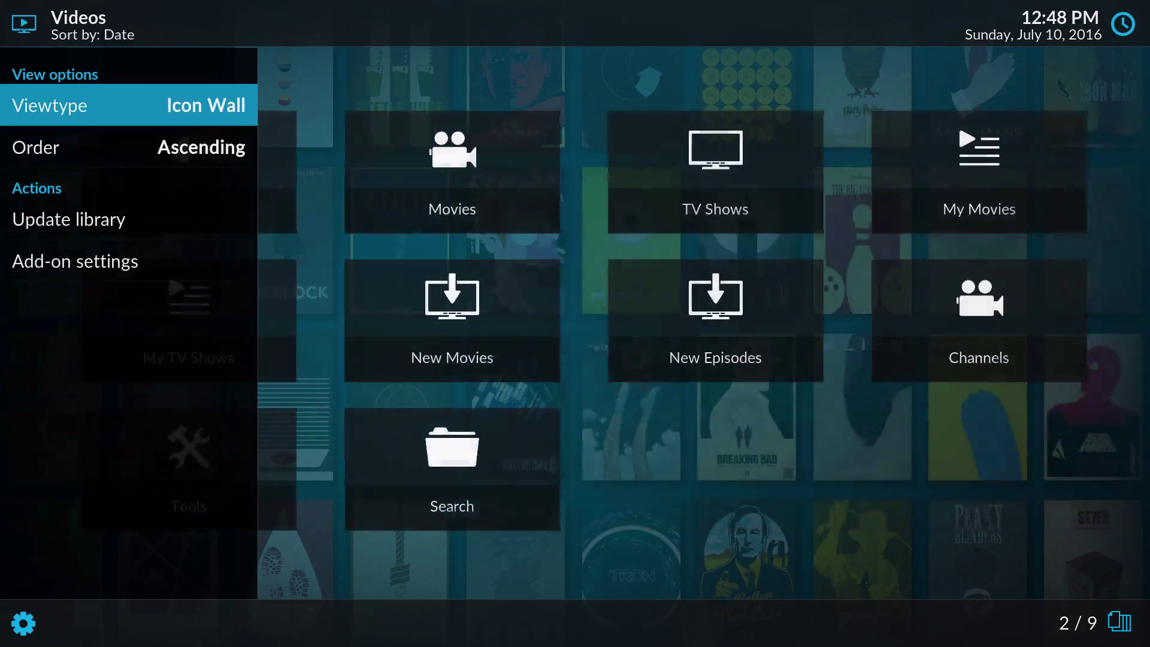
{"action": "key", "text": "Return"}
{"action": "key", "text": "Return"}
Step: Leave the view options and open the New Movies category of the Exodus add-on
{"action": "key", "text": "Right"}
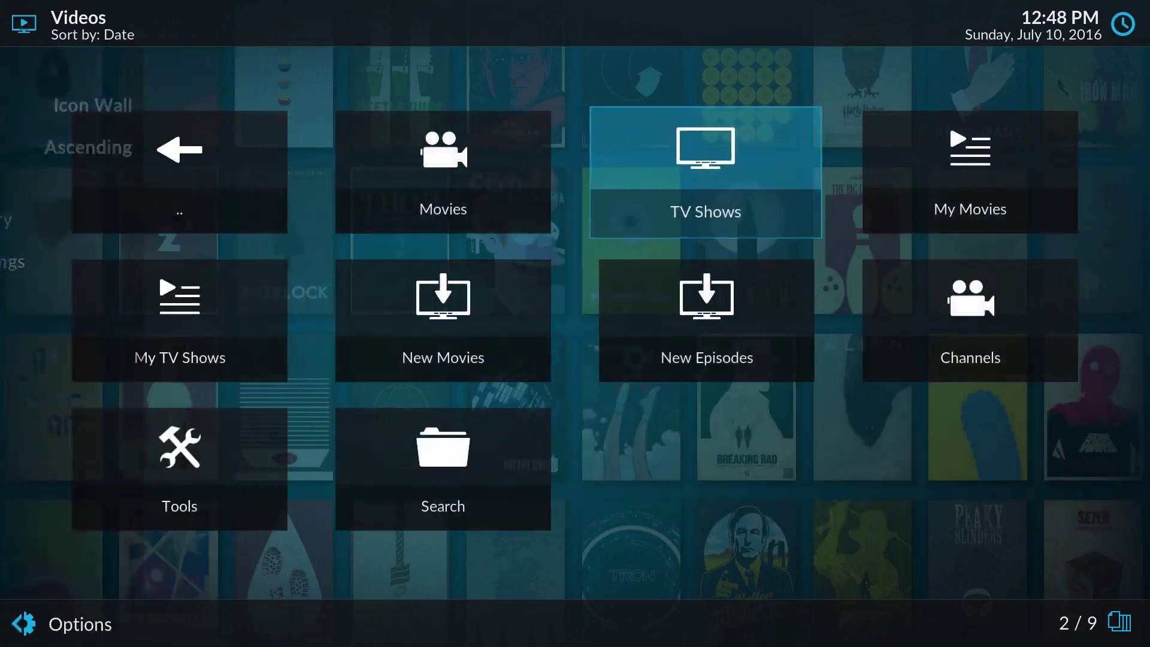
{"action": "key", "text": "Left"}
{"action": "key", "text": "Down"}
{"action": "key", "text": "Left"}
{"action": "key", "text": "Right"}
{"action": "key", "text": "Right"}
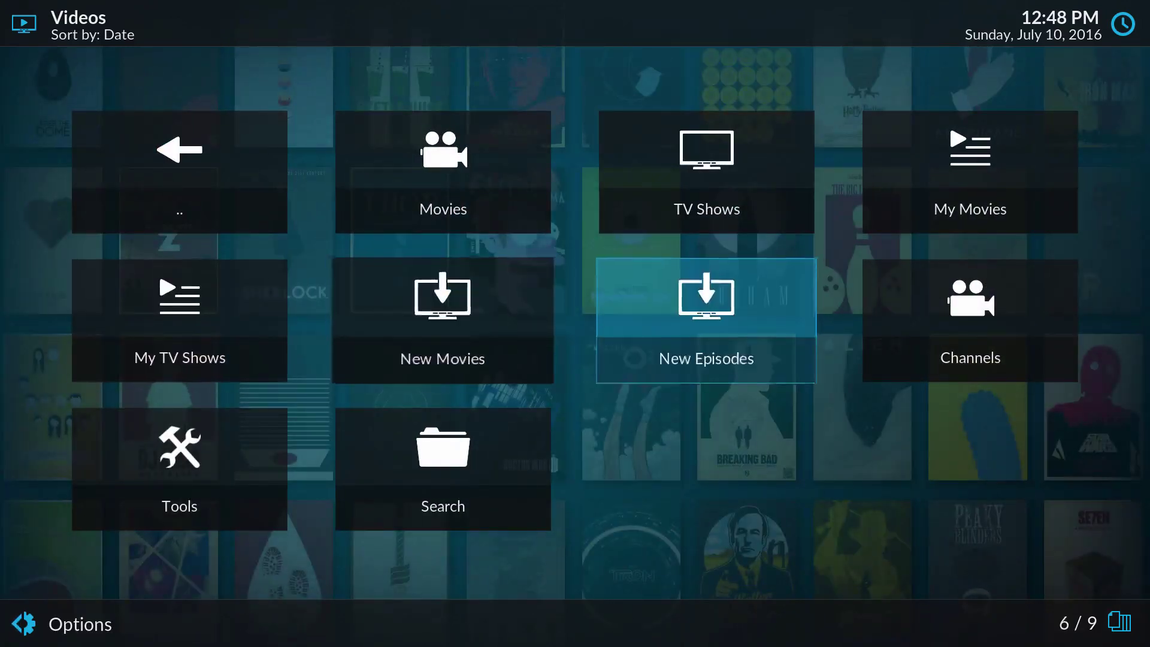
{"action": "key", "text": "Left"}
{"action": "key", "text": "Right"}
{"action": "key", "text": "Left"}
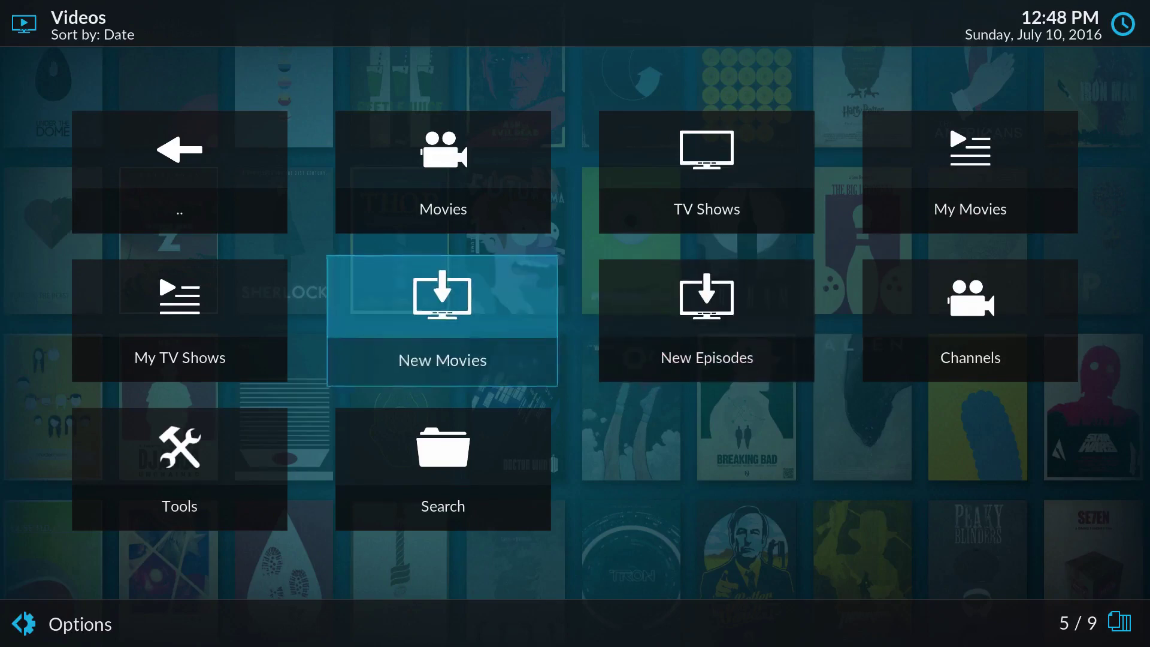
{"action": "key", "text": "Up"}
{"action": "key", "text": "Down"}
{"action": "key", "text": "Return"}
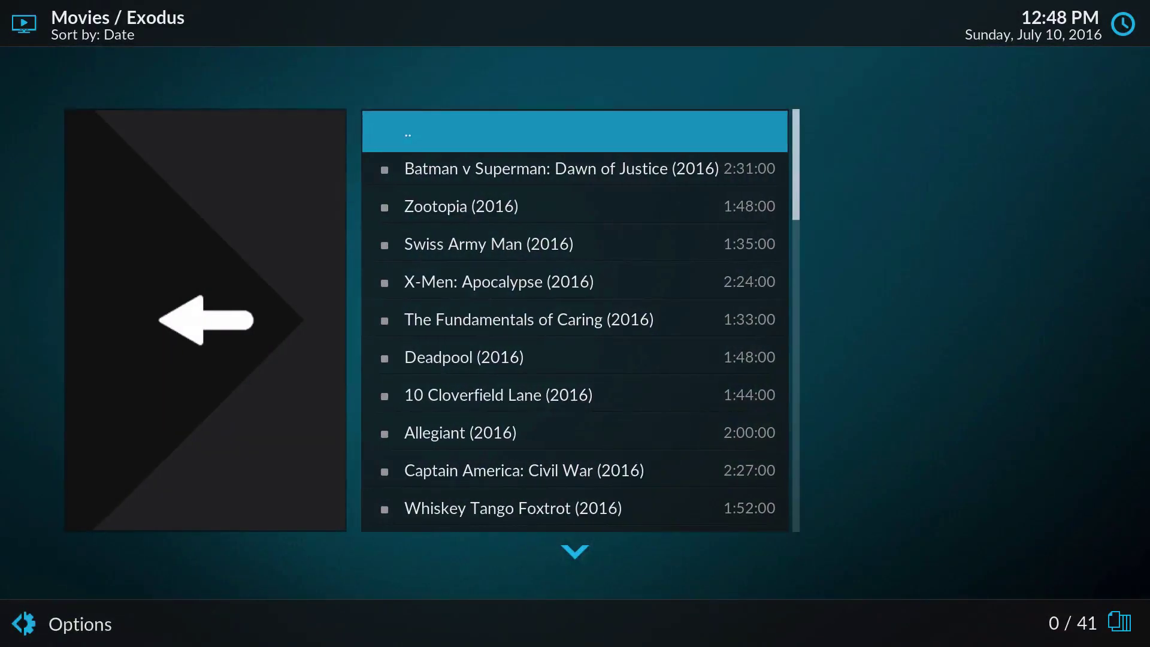
Step: Highlight the first movie in the New Movies list and examine the view options and actions offered for the list
{"action": "key", "text": "Down"}
{"action": "key", "text": "Left"}
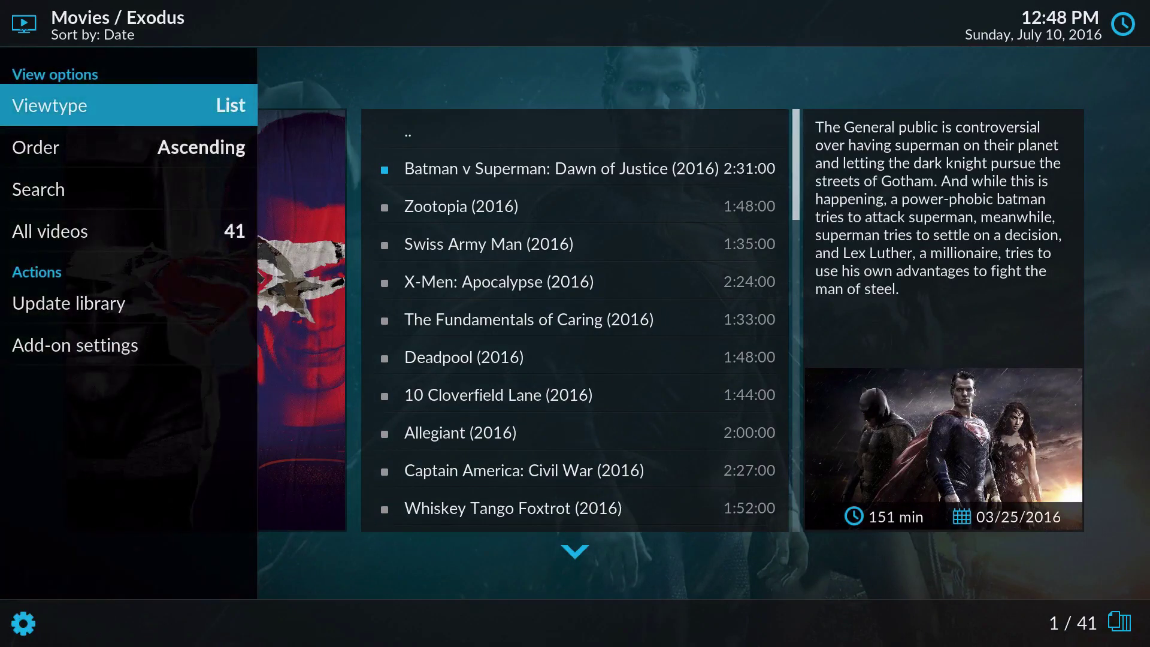
{"action": "key", "text": "Down"}
{"action": "key", "text": "Down"}
{"action": "key", "text": "Down"}
{"action": "key", "text": "Up"}
{"action": "key", "text": "Up"}
{"action": "key", "text": "Up"}
{"action": "key", "text": "Up"}
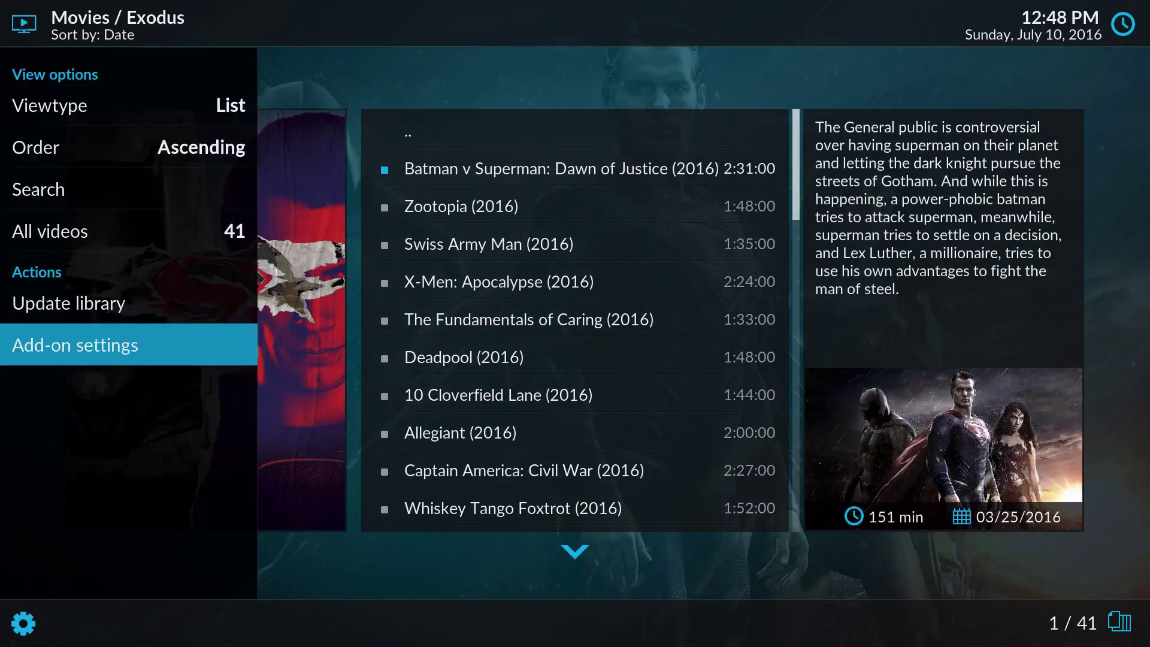
Step: Switch the New Movies list to the Shift view type and look at its first posters
{"action": "key", "text": "Down"}
{"action": "key", "text": "Return"}
{"action": "key", "text": "Return"}
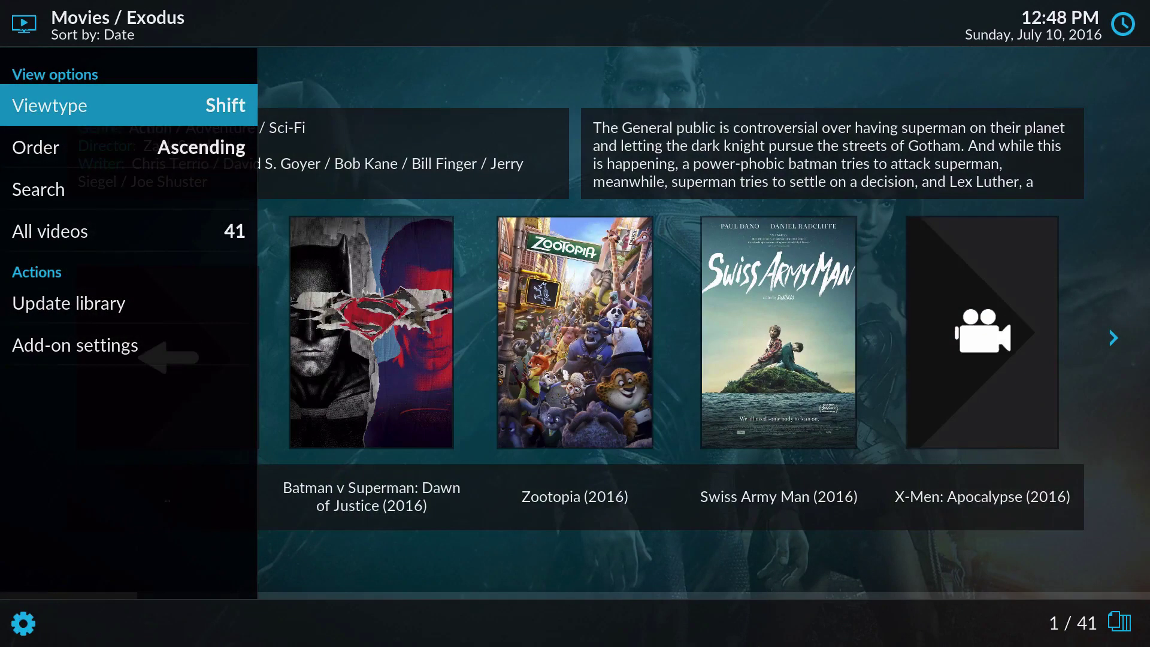
{"action": "key", "text": "Right"}
{"action": "key", "text": "Left"}
{"action": "key", "text": "Left"}
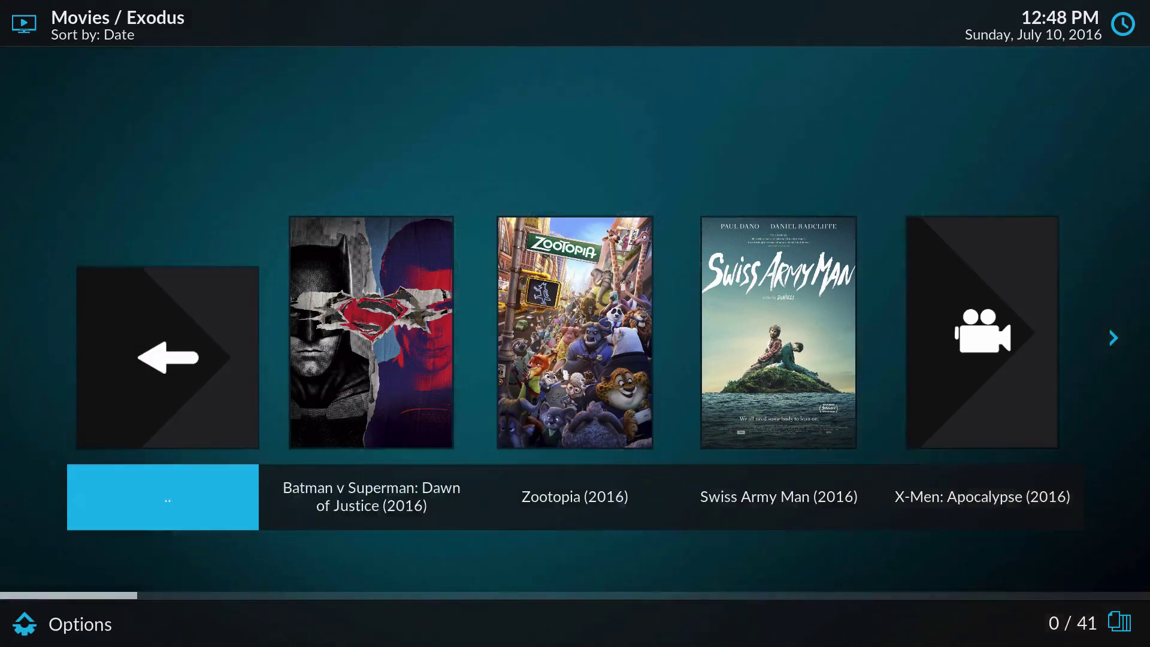
Step: Cycle the New Movies view type through InfoWall, Wall and Fanart to List
{"action": "key", "text": "Left"}
{"action": "key", "text": "Return"}
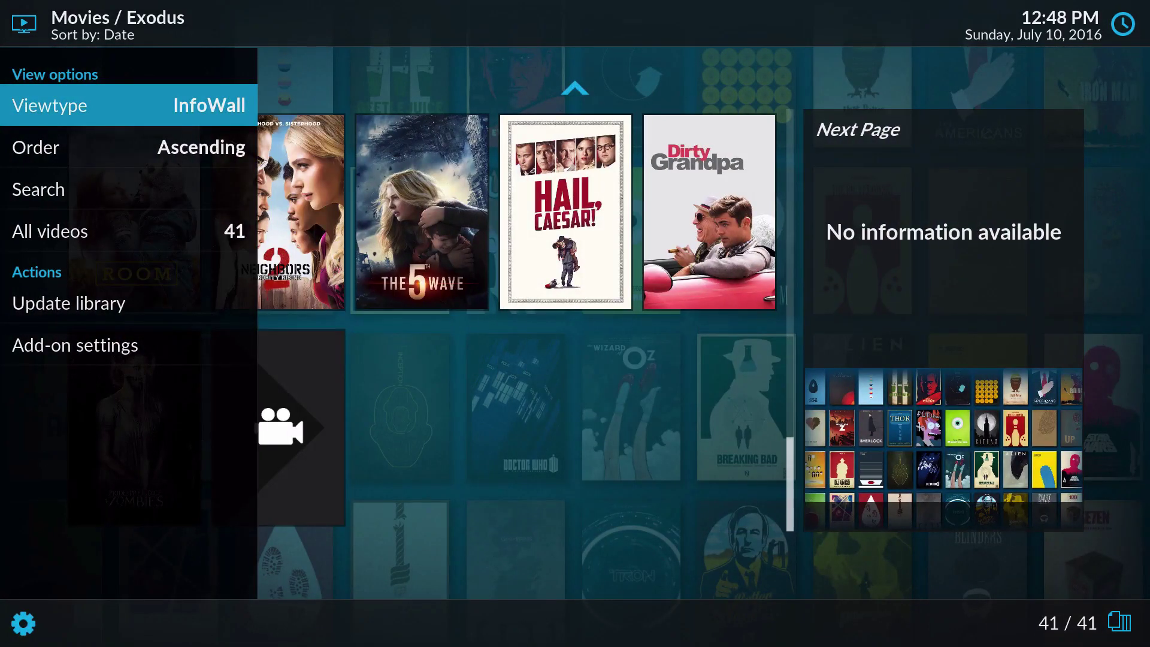
{"action": "key", "text": "Return"}
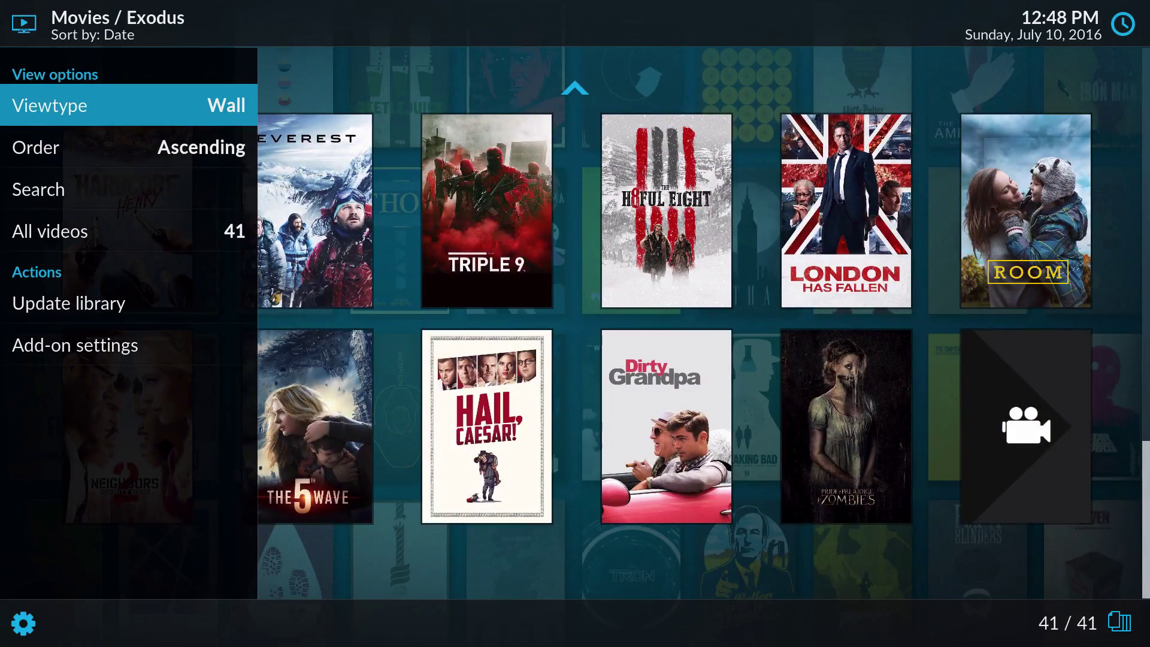
{"action": "key", "text": "Return"}
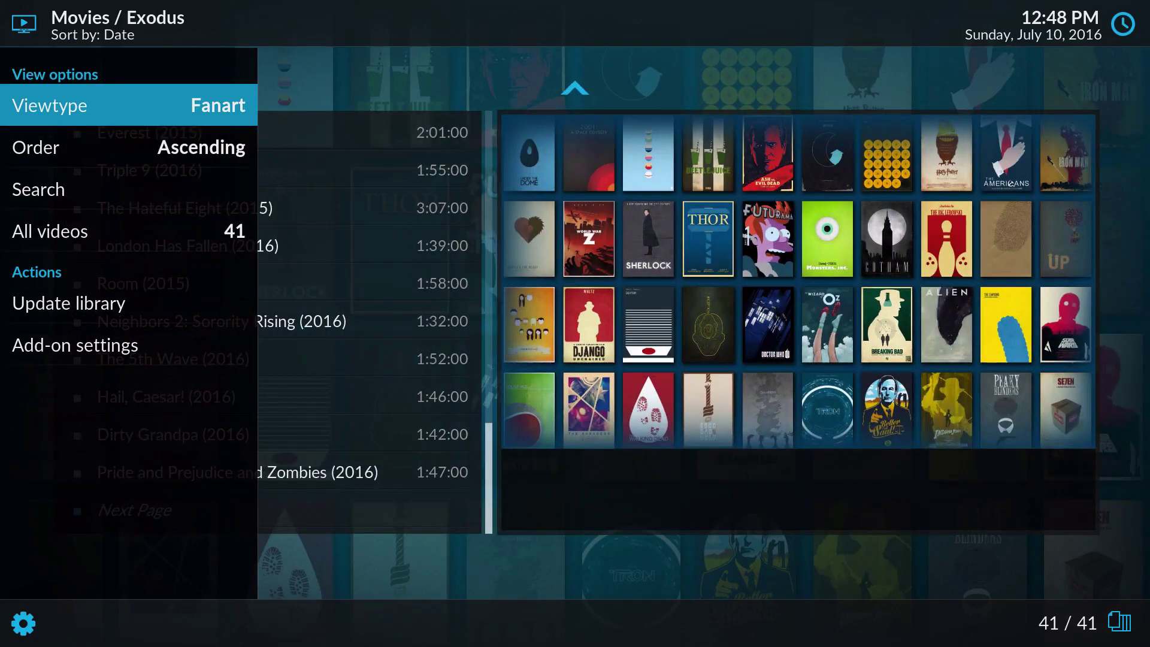
{"action": "key", "text": "Return"}
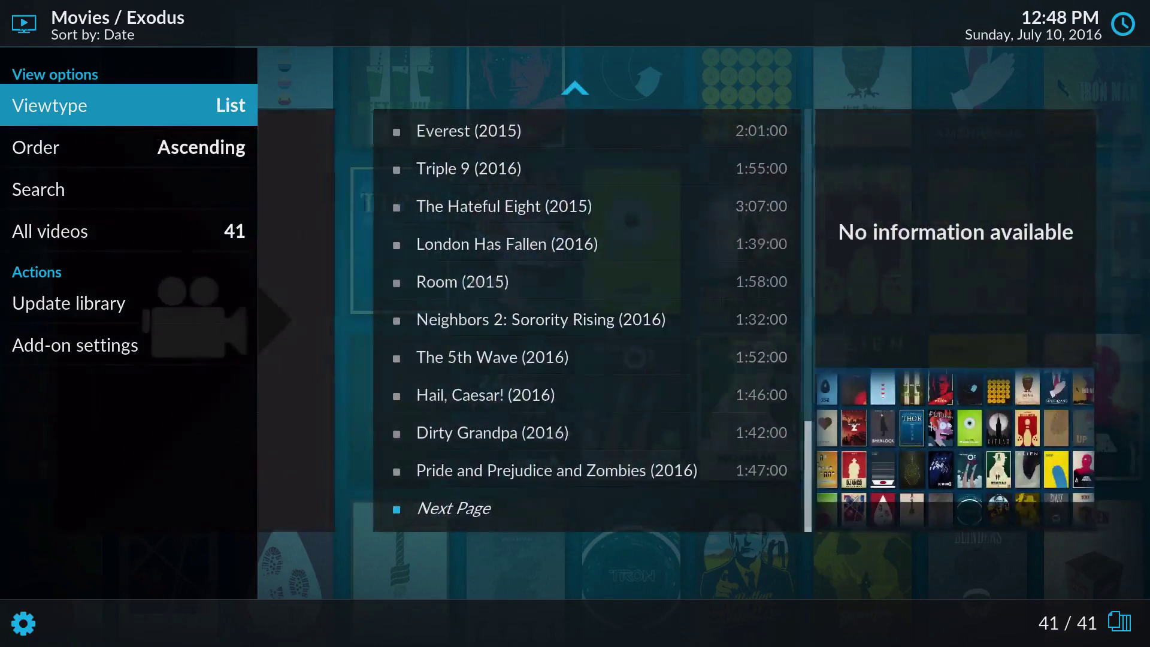
Step: Cycle the New Movies view type from Poster through Shift, InfoWall, Wall and Fanart back to List
{"action": "key", "text": "Return"}
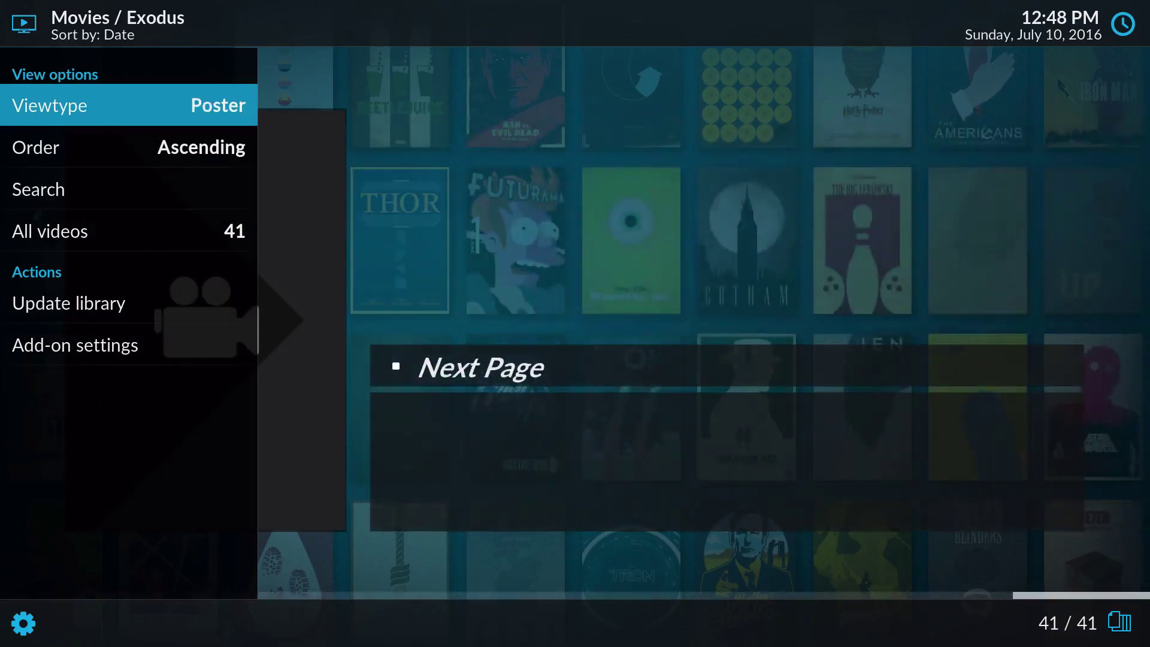
{"action": "key", "text": "Return"}
{"action": "key", "text": "Return"}
{"action": "key", "text": "Return"}
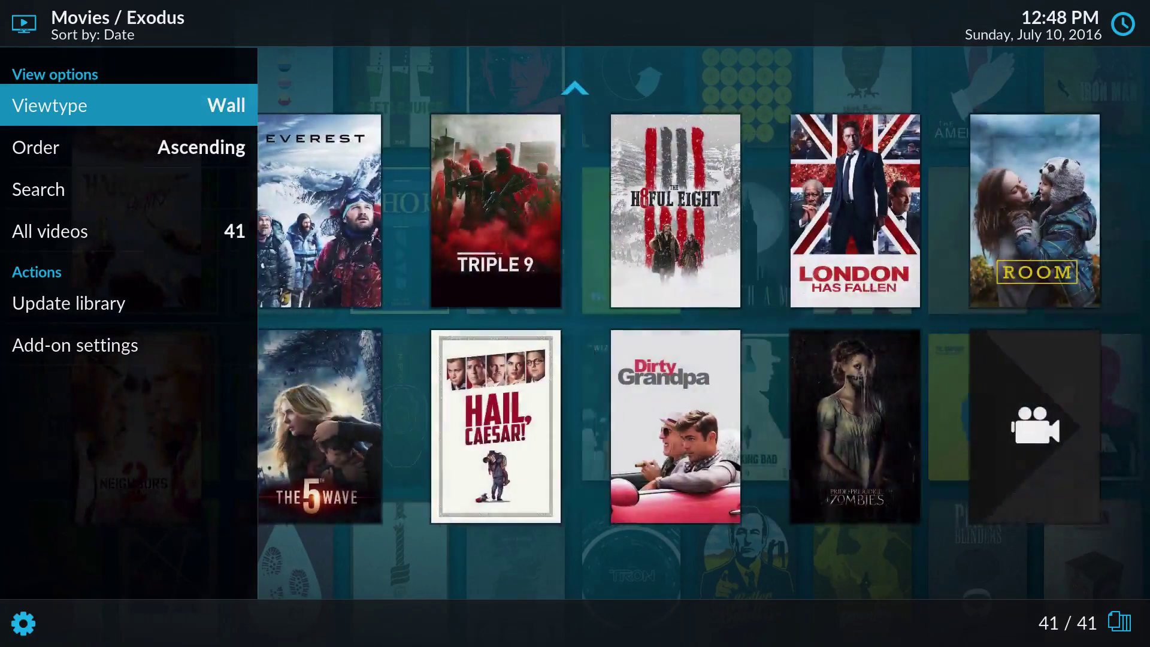
{"action": "key", "text": "Return"}
{"action": "key", "text": "Return"}
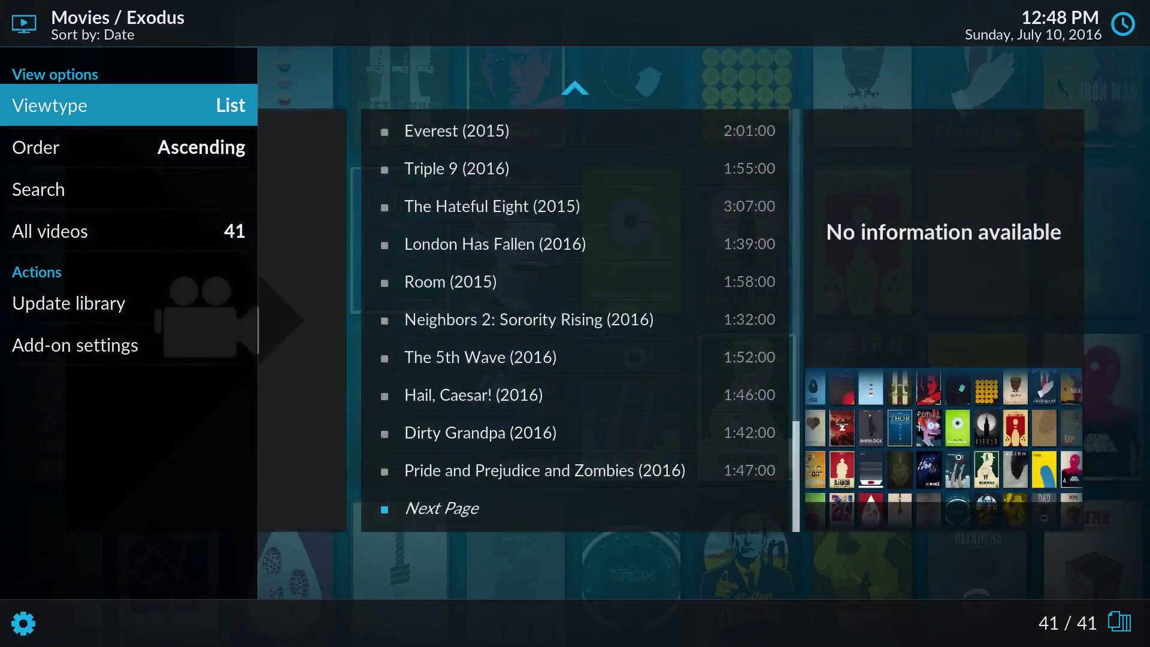
Step: Browse the New Movies list upward from its last entry, examining the poster, plot, runtime and release date of the titles
{"action": "key", "text": "Right"}
{"action": "key", "text": "Up"}
{"action": "key", "text": "Up"}
{"action": "key", "text": "Up"}
{"action": "key", "text": "Up"}
{"action": "key", "text": "Up"}
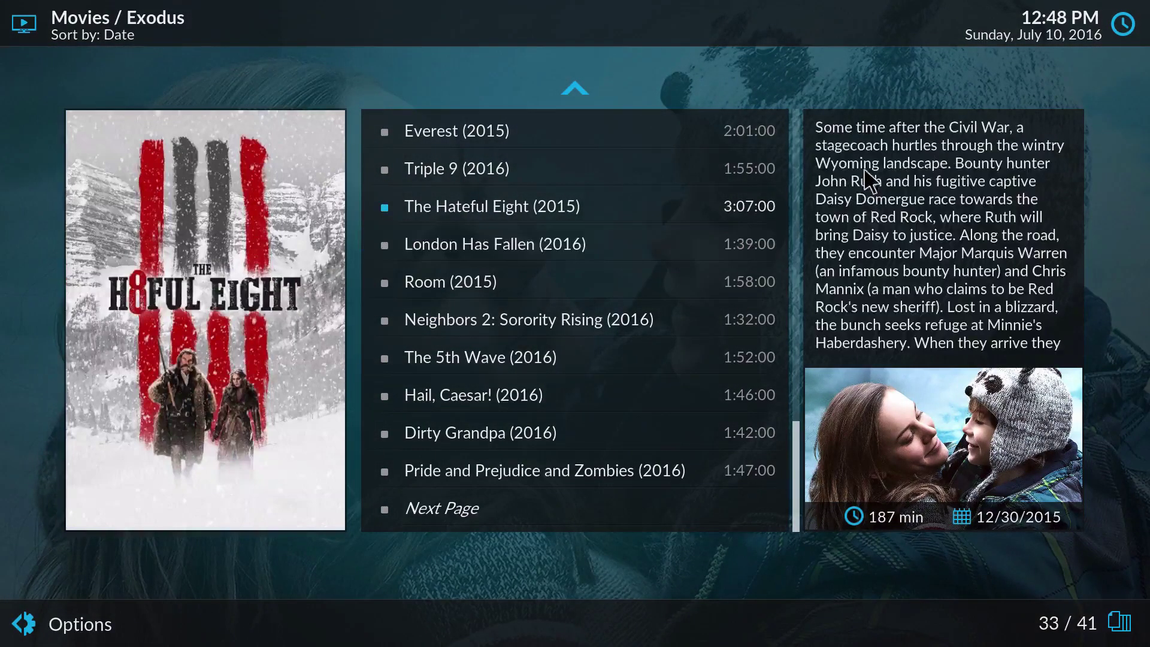
{"action": "key", "text": "Up"}
{"action": "key", "text": "Up"}
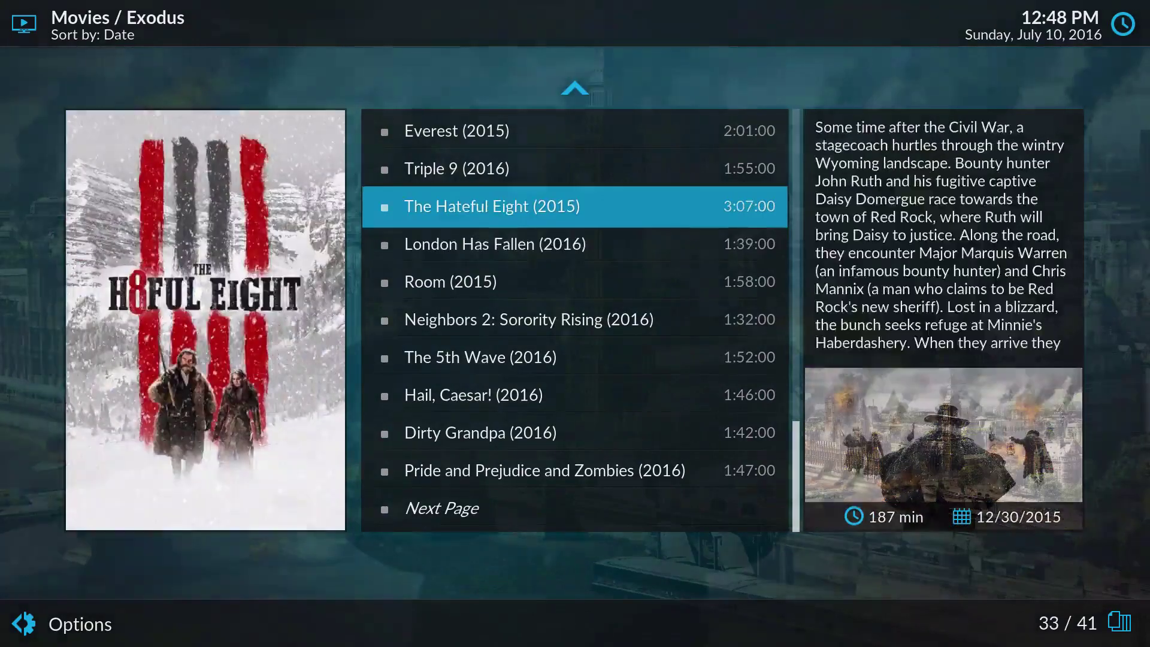
{"action": "key", "text": "Up"}
{"action": "key", "text": "Up"}
{"action": "key", "text": "Up"}
{"action": "key", "text": "Up"}
{"action": "key", "text": "Up"}
{"action": "key", "text": "Up"}
{"action": "key", "text": "Up"}
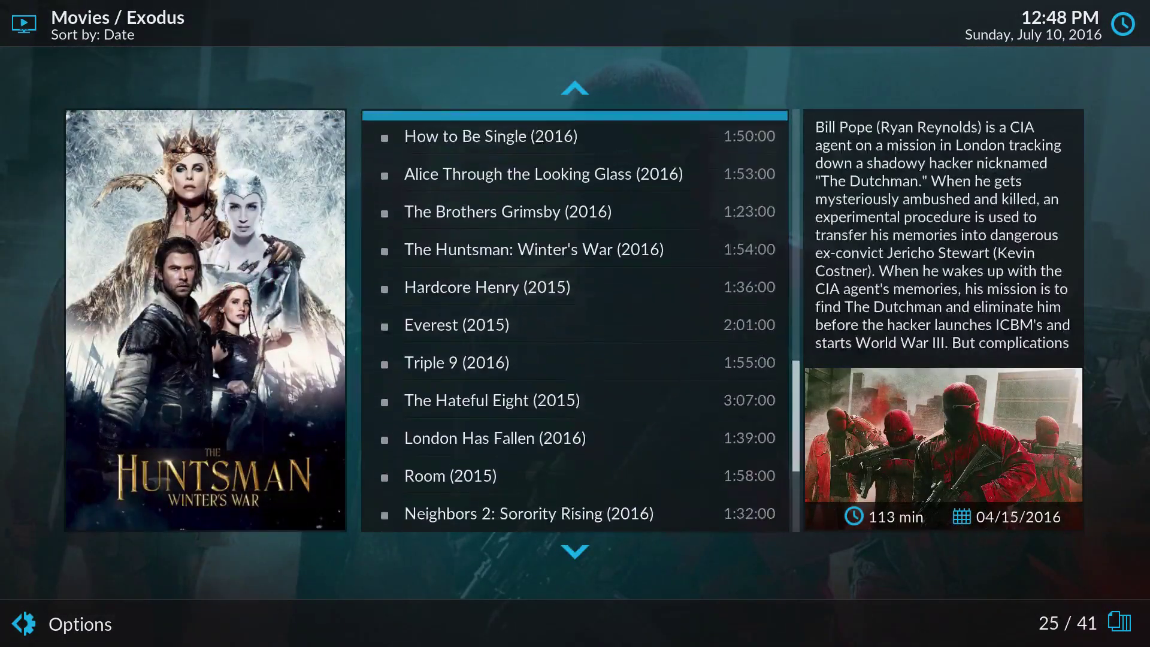
{"action": "key", "text": "Down"}
Step: Leave the Exodus add-on and go back to the list of repositories to install from
{"action": "key", "text": "BackSpace"}
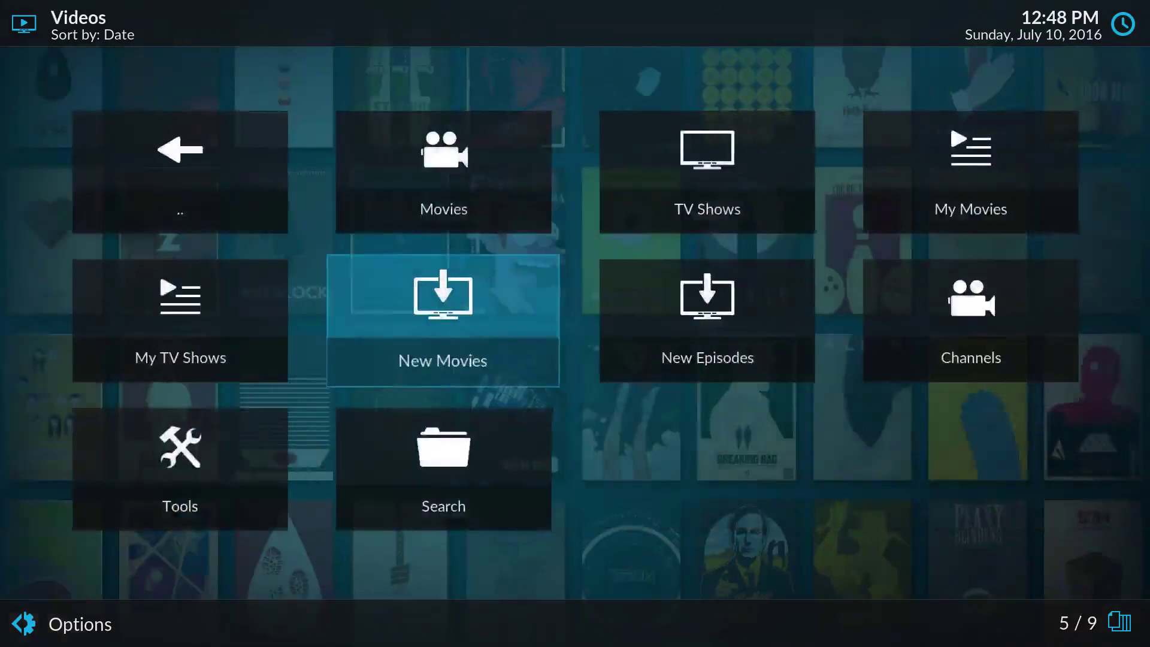
{"action": "key", "text": "BackSpace"}
{"action": "key", "text": "BackSpace"}
{"action": "key", "text": "BackSpace"}
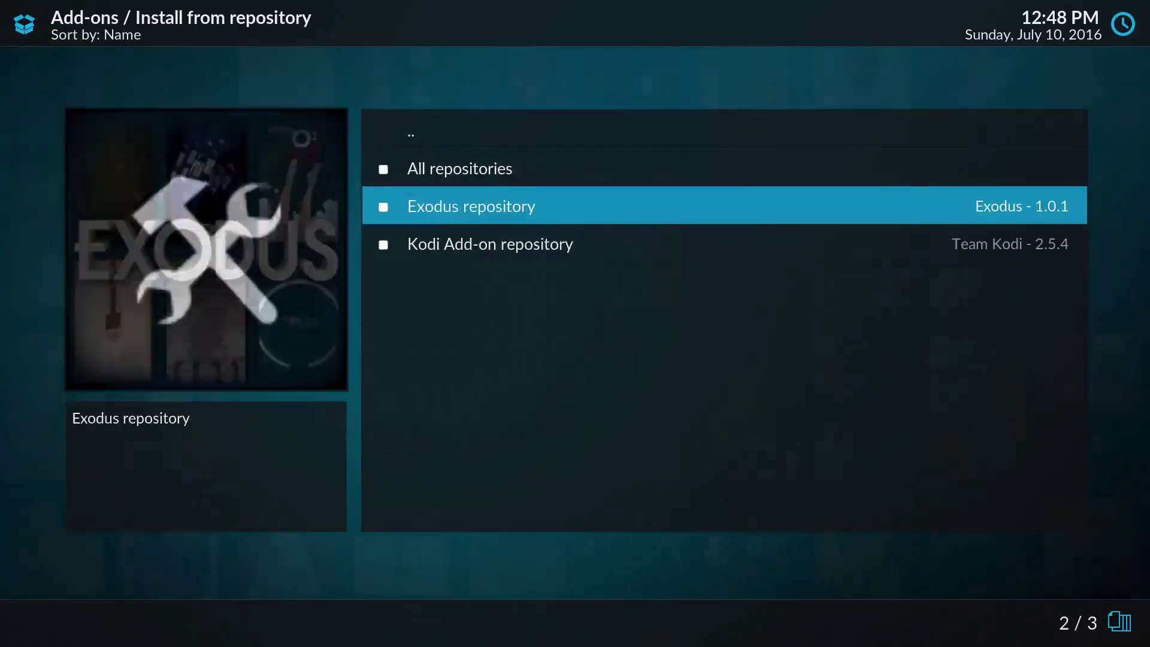
{"action": "key", "text": "BackSpace"}
{"action": "key", "text": "Return"}
Step: Open the Video add-ons category of the Kodi Add-on repository
{"action": "key", "text": "Down"}
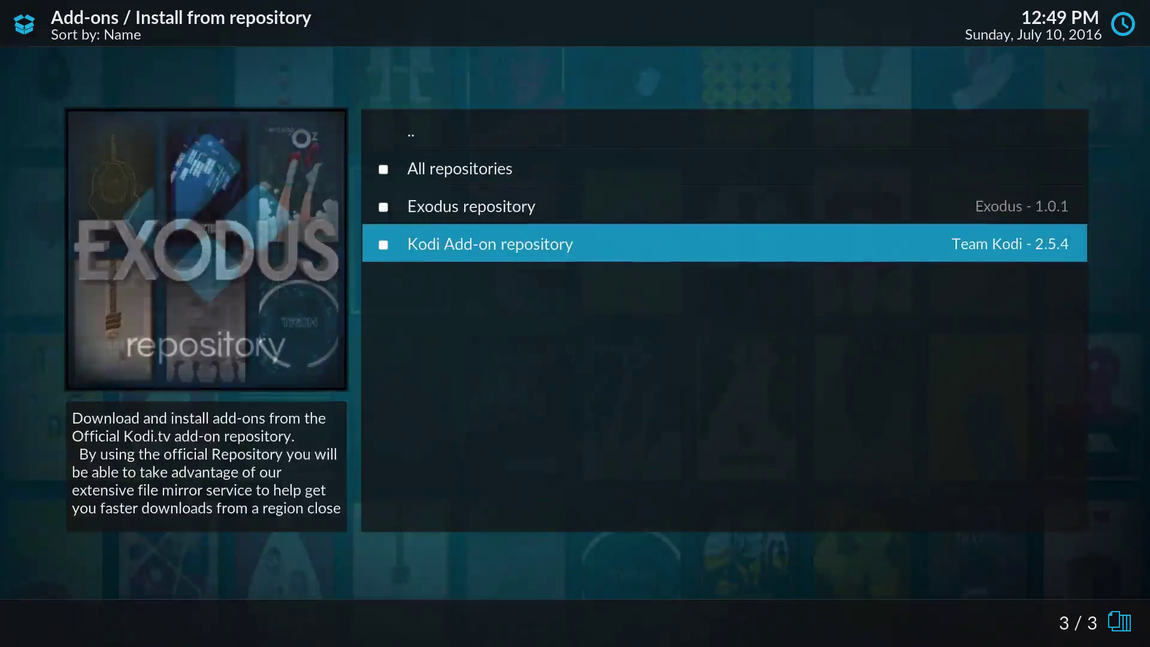
{"action": "key", "text": "Return"}
{"action": "key", "text": "Down"}
{"action": "key", "text": "Down"}
{"action": "key", "text": "Down"}
{"action": "key", "text": "Down"}
{"action": "key", "text": "Down"}
{"action": "key", "text": "Down"}
{"action": "key", "text": "Down"}
{"action": "key", "text": "Down"}
{"action": "key", "text": "Down"}
{"action": "key", "text": "Down"}
{"action": "key", "text": "Down"}
{"action": "key", "text": "Down"}
{"action": "key", "text": "Down"}
{"action": "key", "text": "Up"}
{"action": "key", "text": "Up"}
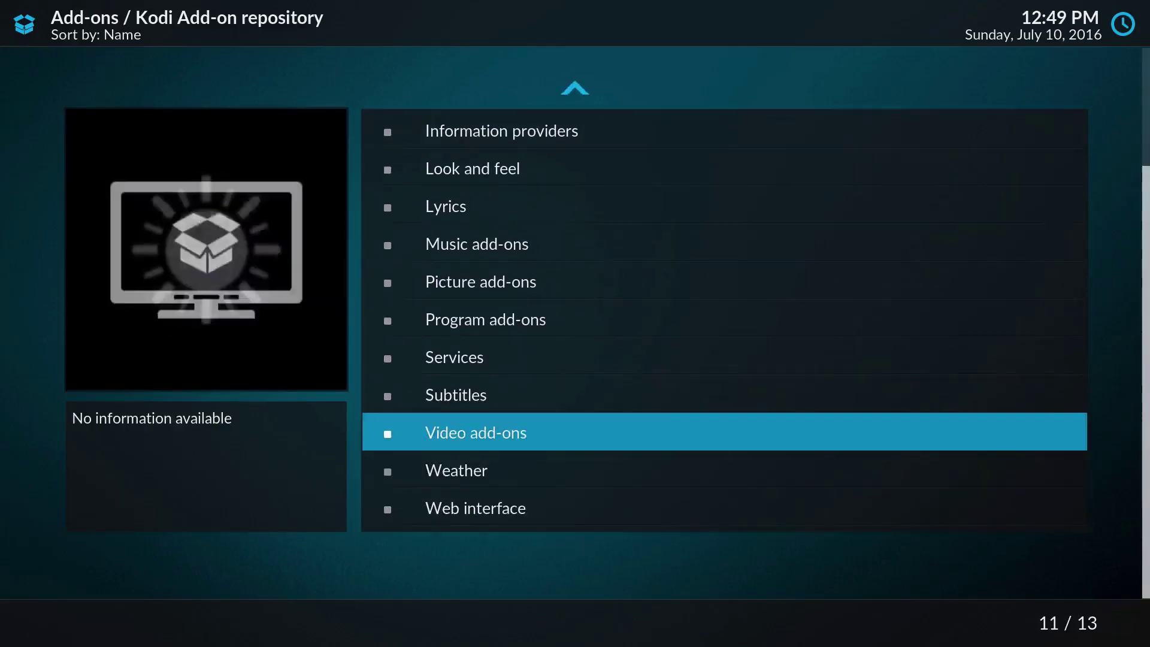
{"action": "key", "text": "Return"}
Step: Find Apple iTunes Trailers among the video add-ons and install it from its information page
{"action": "key", "text": "Down"}
{"action": "key", "text": "Up"}
{"action": "key", "text": "Down"}
{"action": "key", "text": "Down"}
{"action": "key", "text": "Down"}
{"action": "key", "text": "Down"}
{"action": "key", "text": "Down"}
{"action": "key", "text": "Down"}
{"action": "key", "text": "Down"}
{"action": "key", "text": "Down"}
{"action": "key", "text": "Down"}
{"action": "key", "text": "Down"}
{"action": "key", "text": "Down"}
{"action": "key", "text": "Down"}
{"action": "key", "text": "Down"}
{"action": "key", "text": "Down"}
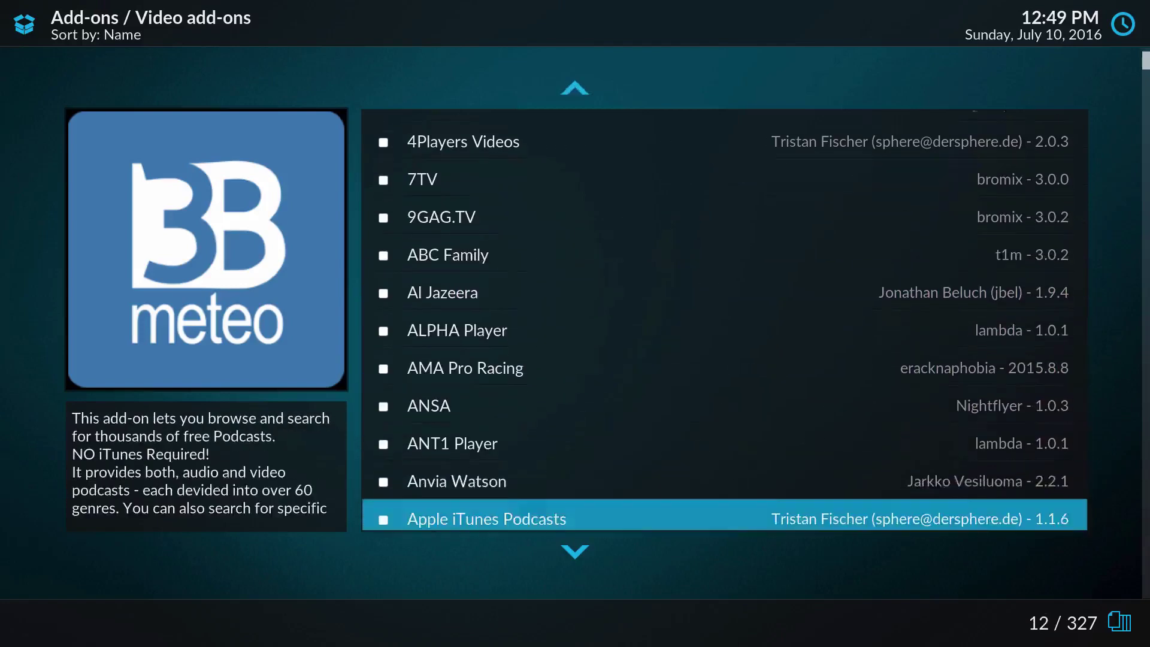
{"action": "key", "text": "Up"}
{"action": "key", "text": "Return"}
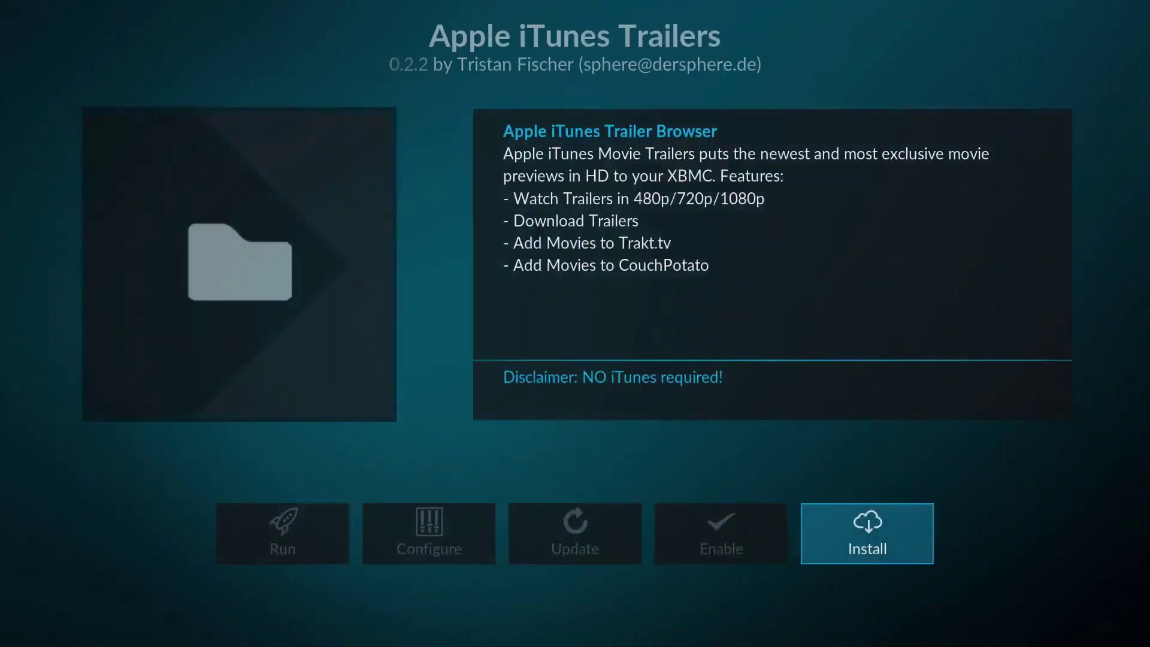
{"action": "key", "text": "Return"}
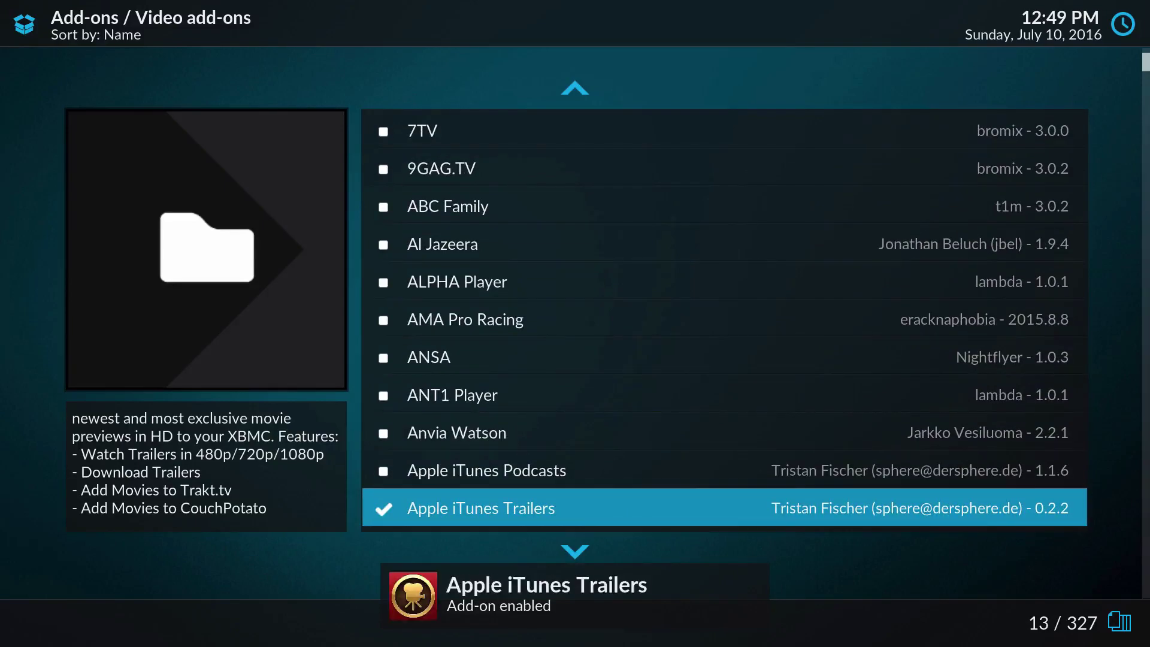
Step: Return to the home screen and open the Add-ons section at its Video add-ons category
{"action": "key", "text": "Escape"}
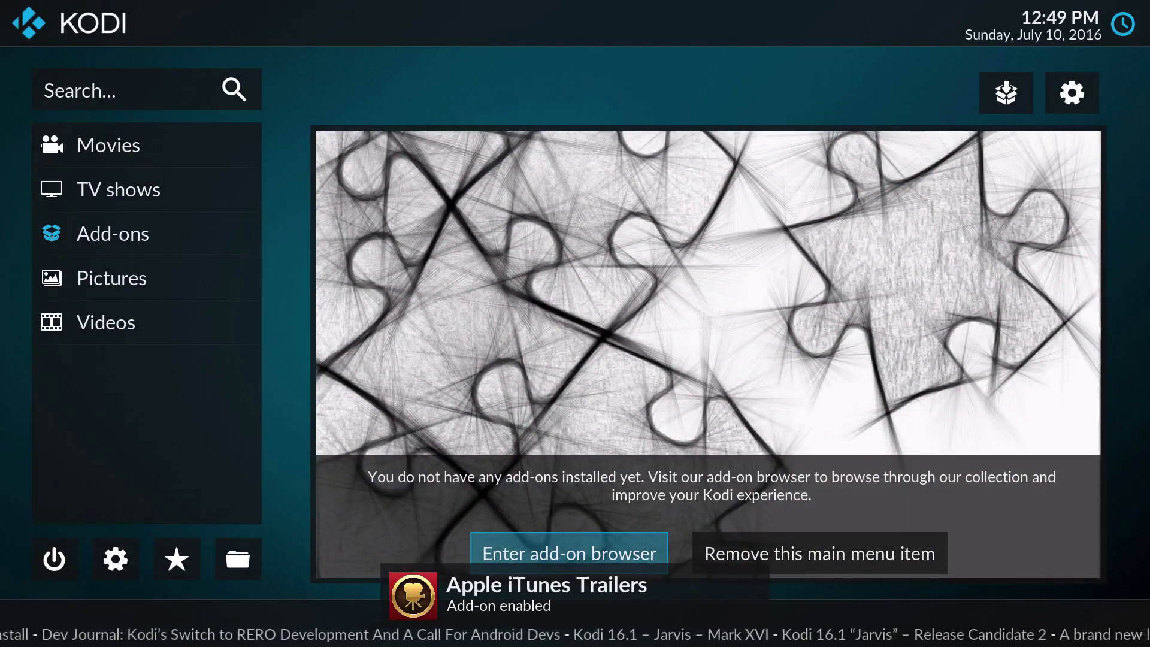
{"action": "key", "text": "Left"}
{"action": "key", "text": "Return"}
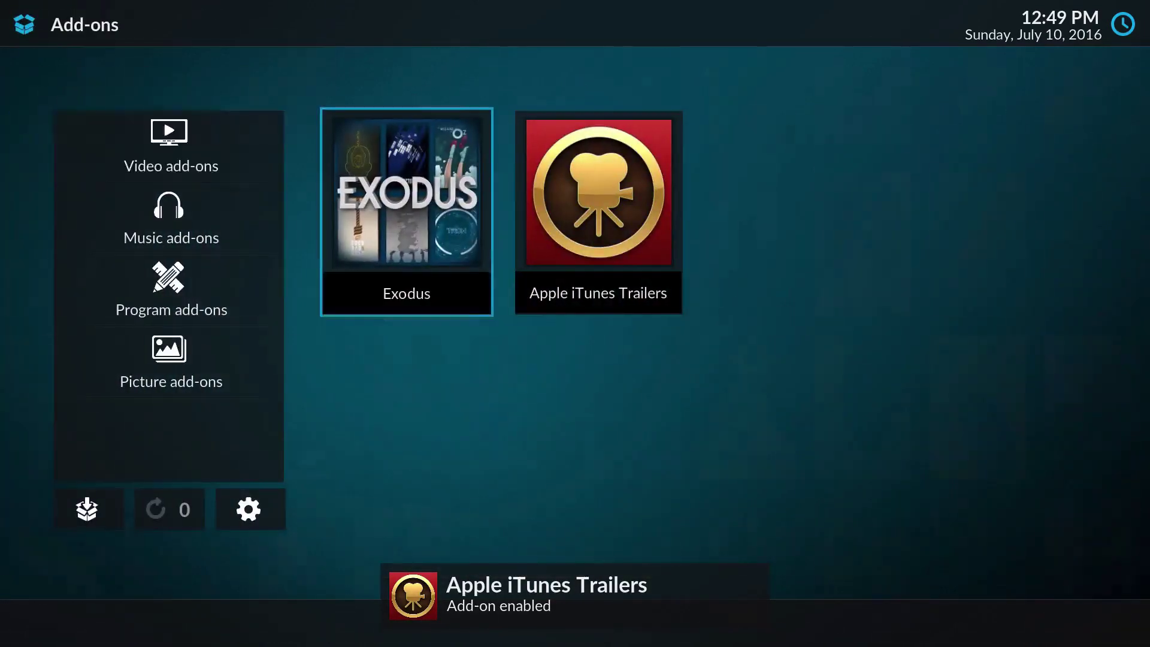
{"action": "key", "text": "Right"}
{"action": "key", "text": "Left"}
{"action": "key", "text": "Left"}
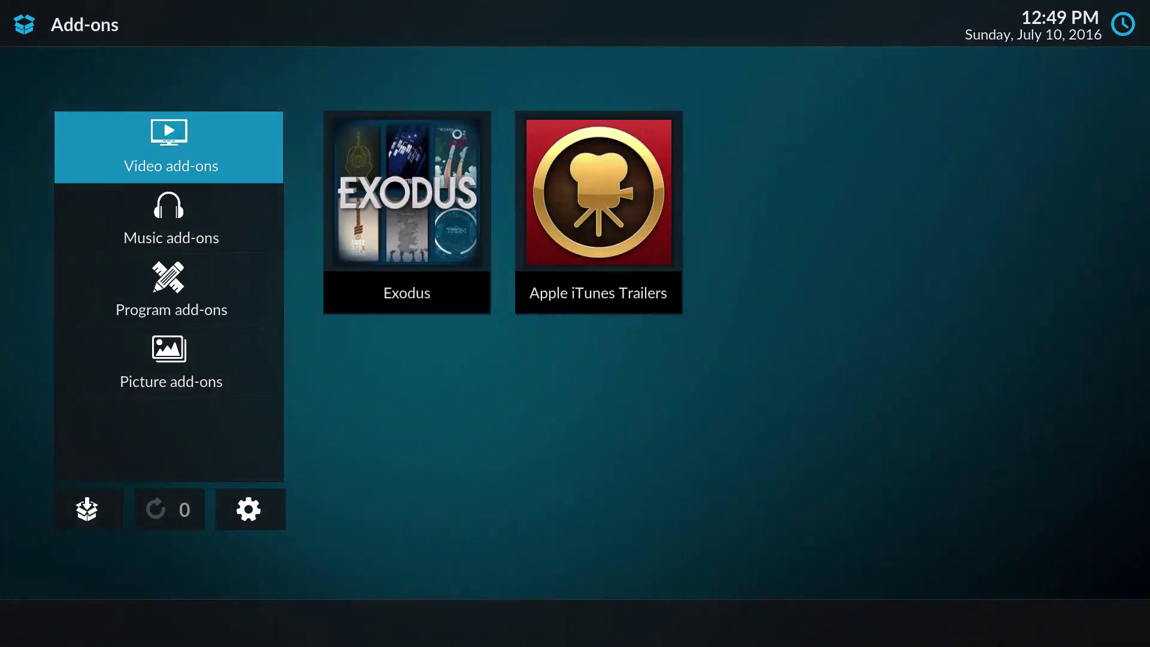
Step: Look through the Music, Program and Picture add-on categories and return to Video add-ons
{"action": "key", "text": "Down"}
{"action": "key", "text": "Down"}
{"action": "key", "text": "Down"}
{"action": "key", "text": "Up"}
{"action": "key", "text": "Up"}
{"action": "key", "text": "Up"}
Step: Go back to the home screen and reopen the Add-ons section from the main menu
{"action": "key", "text": "Escape"}
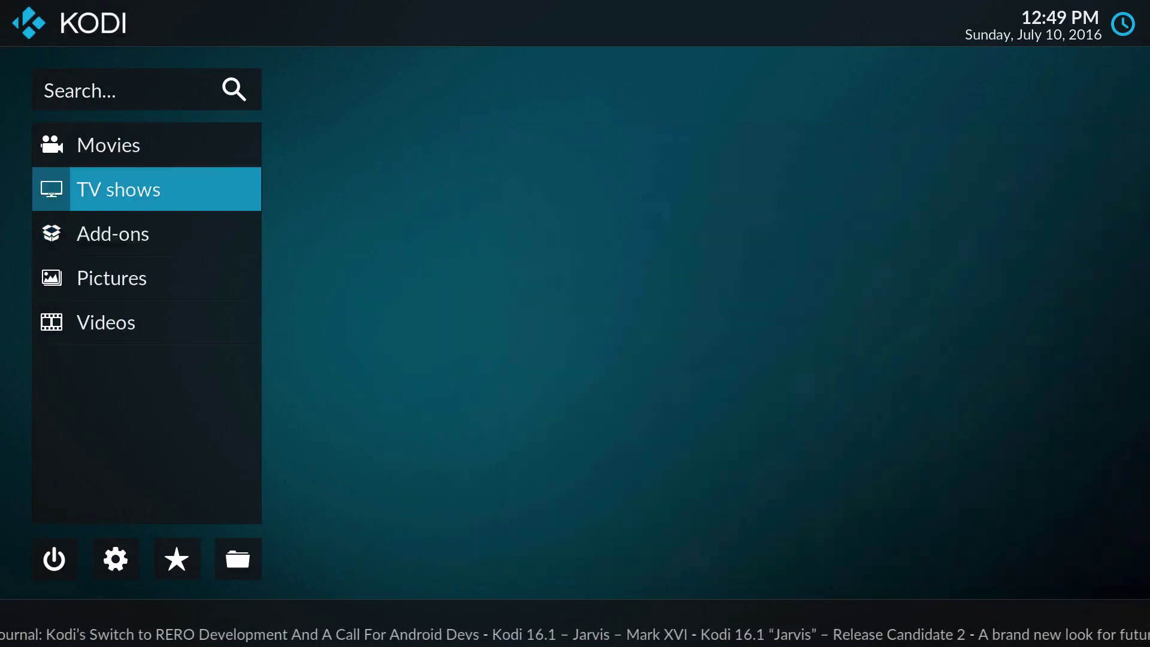
{"action": "key", "text": "Down"}
{"action": "key", "text": "Return"}
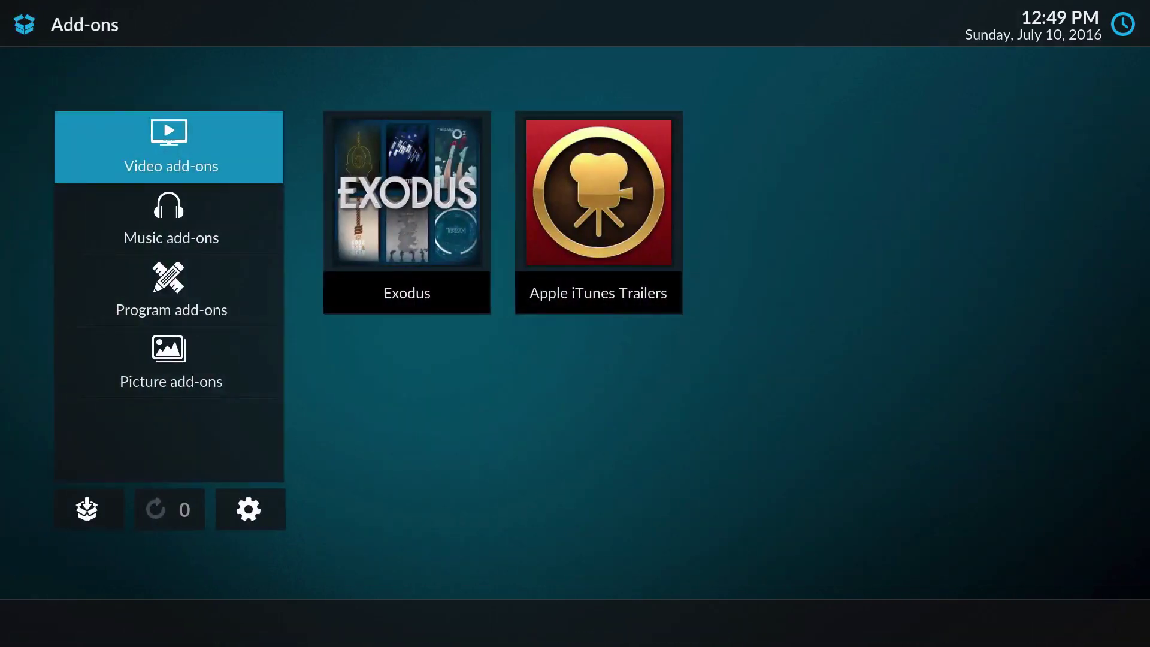
{"action": "key", "text": "BackSpace"}
{"action": "key", "text": "Up"}
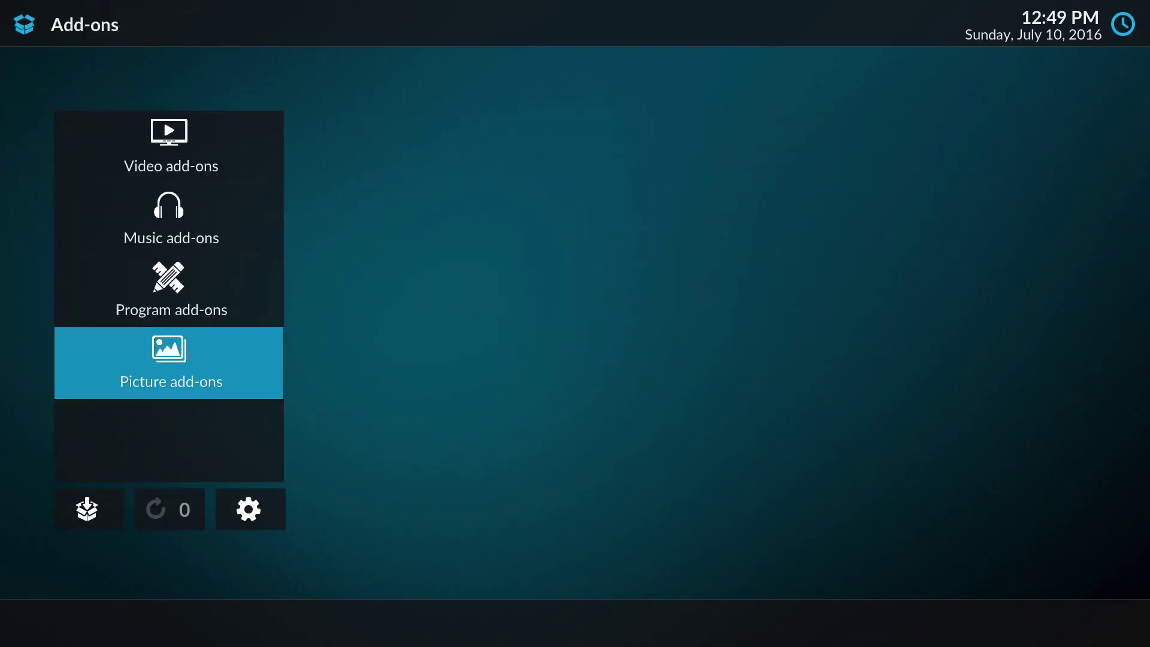
Step: Open the Apple iTunes Trailers add-on from the installed video add-ons
{"action": "key", "text": "Up"}
{"action": "key", "text": "Up"}
{"action": "key", "text": "Up"}
{"action": "key", "text": "Right"}
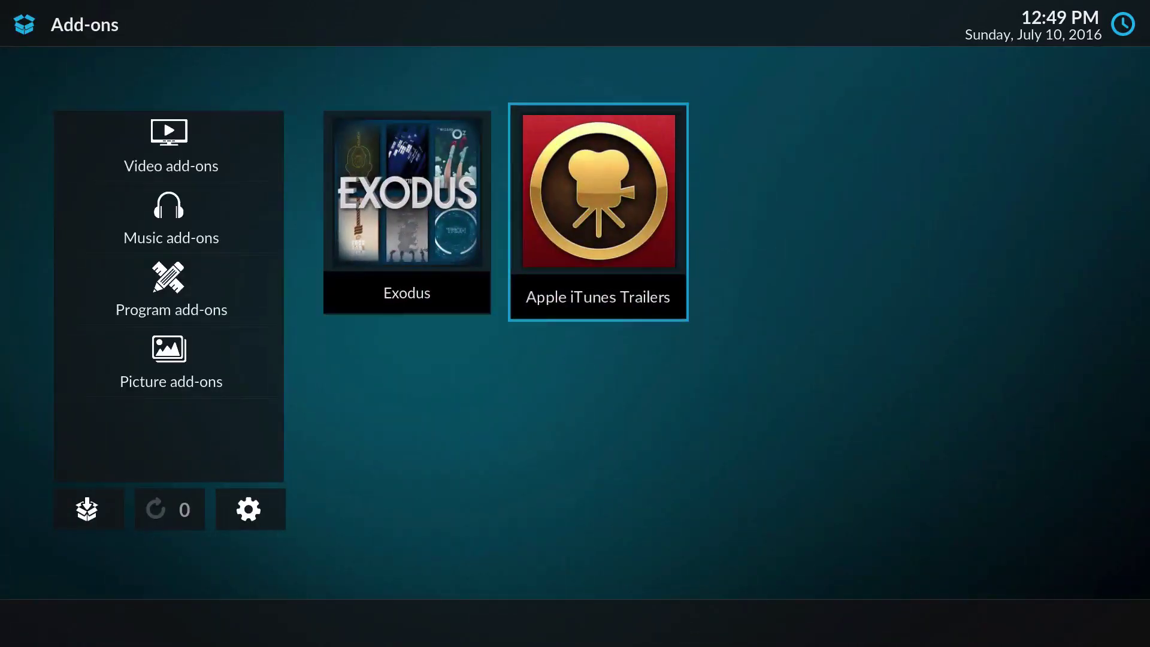
{"action": "key", "text": "Return"}
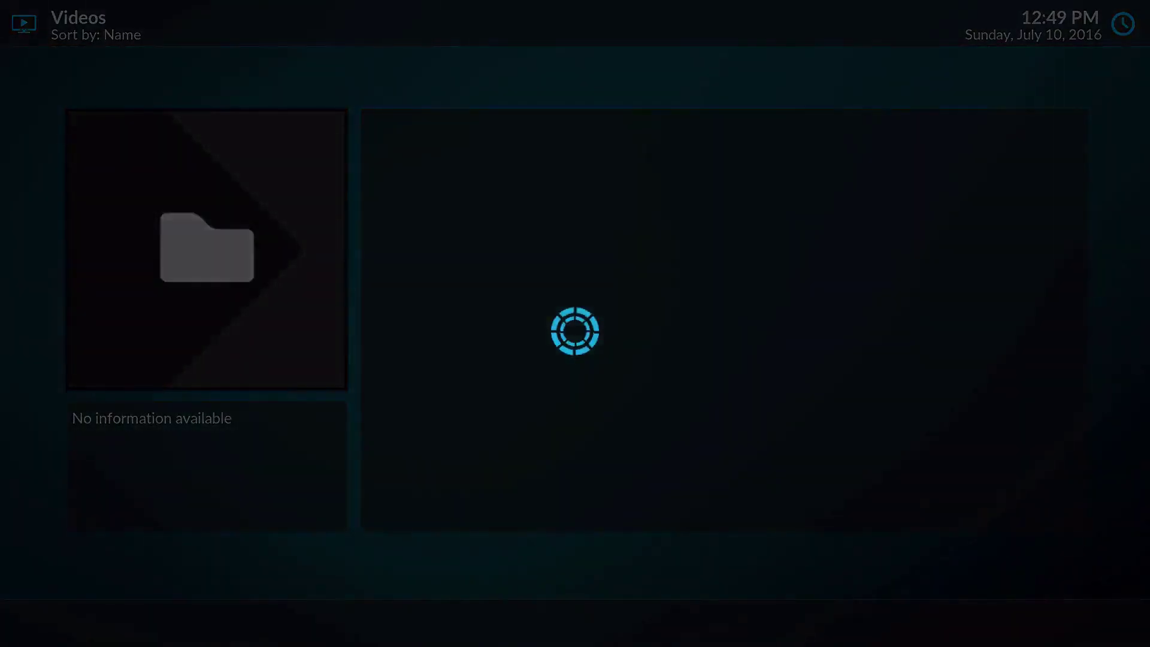
Step: Browse down the movie list of the Apple iTunes Trailers add-on, checking the details shown for each title
{"action": "key", "text": "Down"}
{"action": "key", "text": "Down"}
{"action": "key", "text": "Down"}
{"action": "key", "text": "Down"}
{"action": "key", "text": "Down"}
{"action": "key", "text": "Down"}
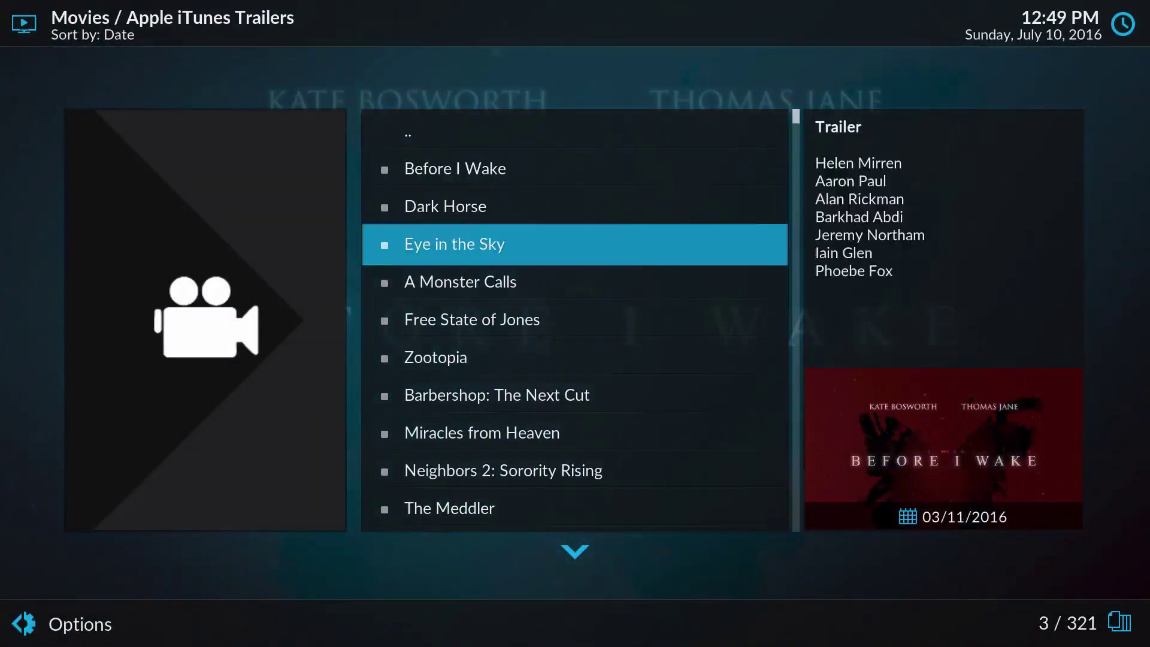
{"action": "key", "text": "Down"}
{"action": "key", "text": "Down"}
{"action": "key", "text": "Down"}
{"action": "key", "text": "Down"}
{"action": "key", "text": "Down"}
{"action": "key", "text": "Down"}
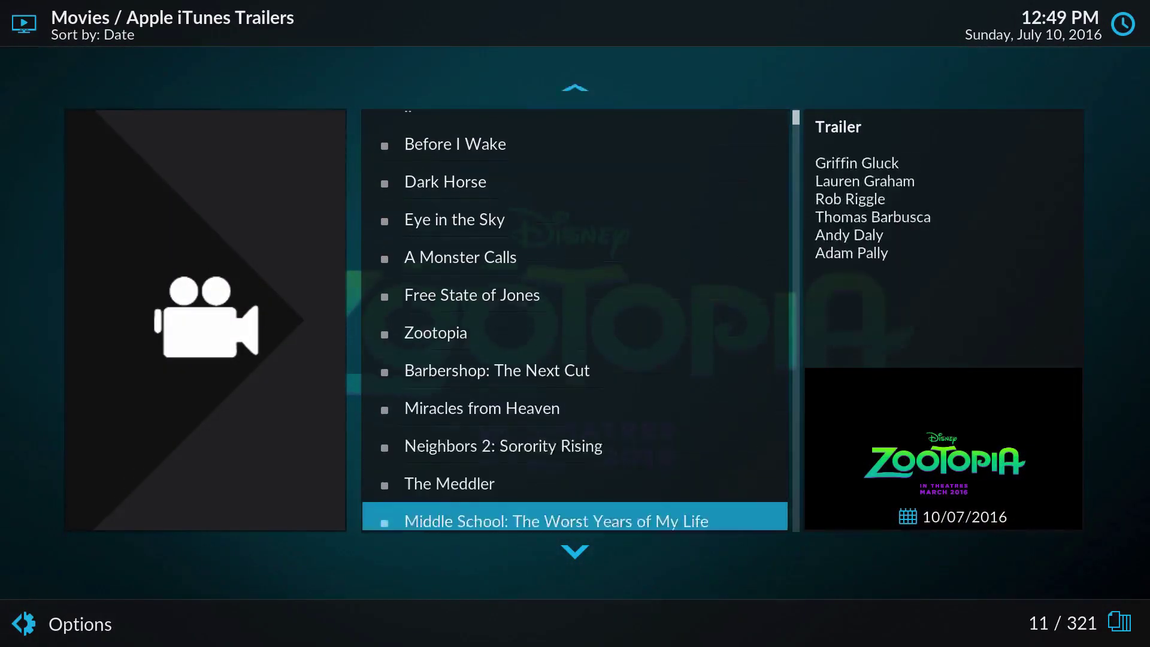
Step: Play the Neighbors 2: Sorority Rising trailer, show its playback controls, and look at the trailer's context options
{"action": "key", "text": "Up"}
{"action": "key", "text": "Up"}
{"action": "key", "text": "Up"}
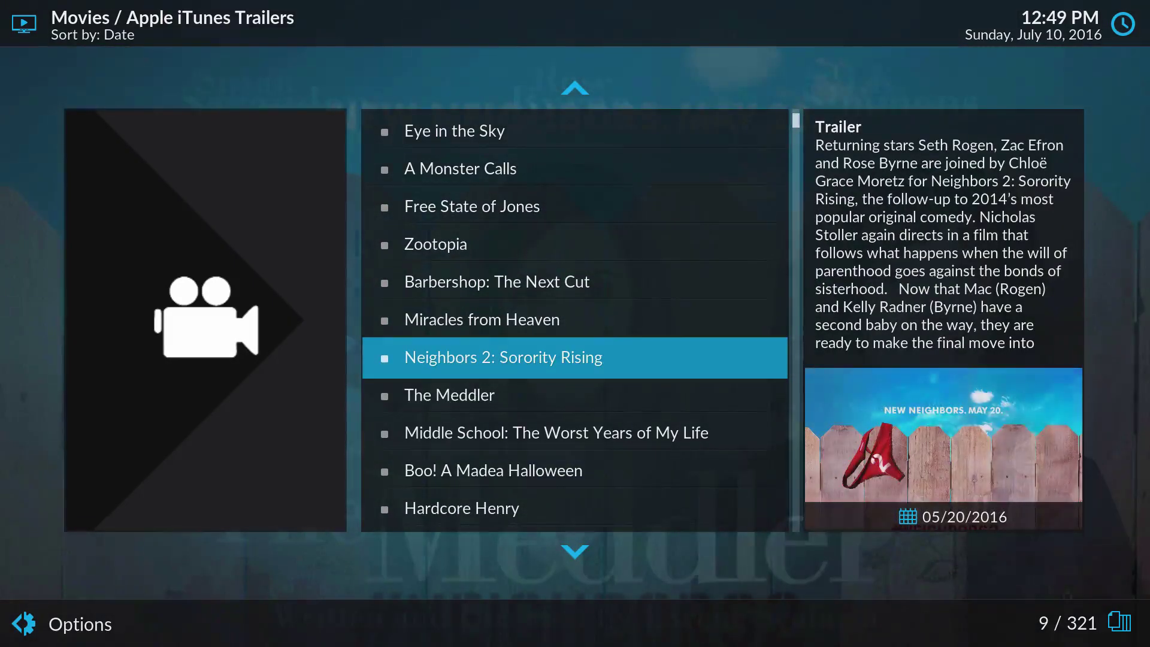
{"action": "key", "text": "Return"}
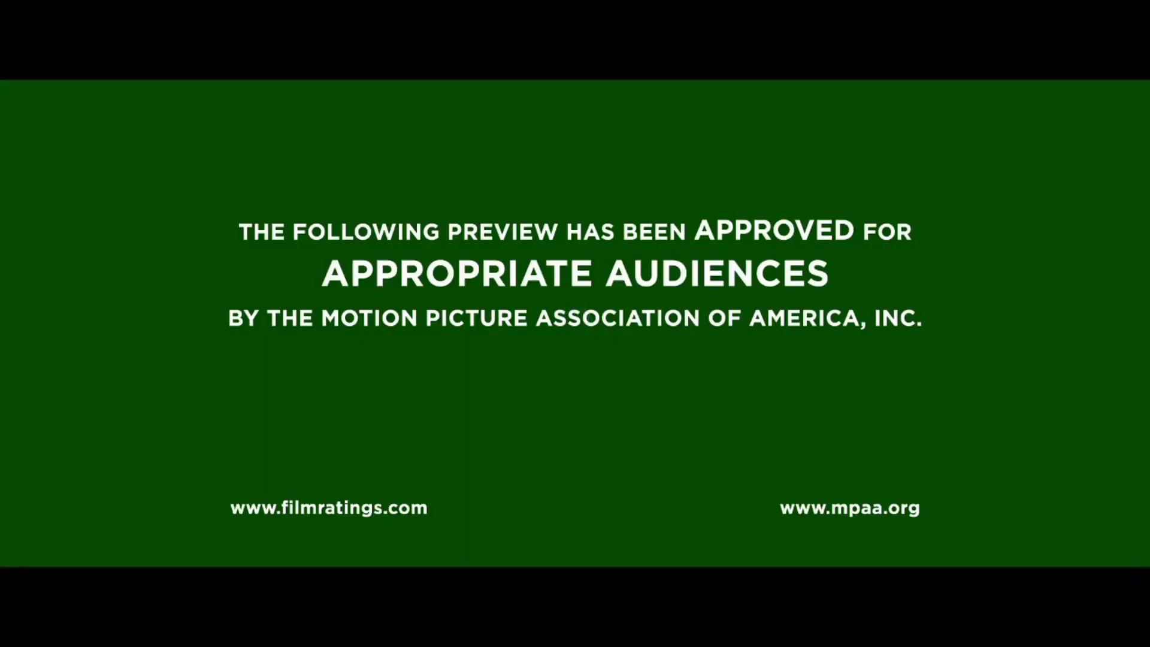
{"action": "mouse_move", "coordinate": [659, 347]}
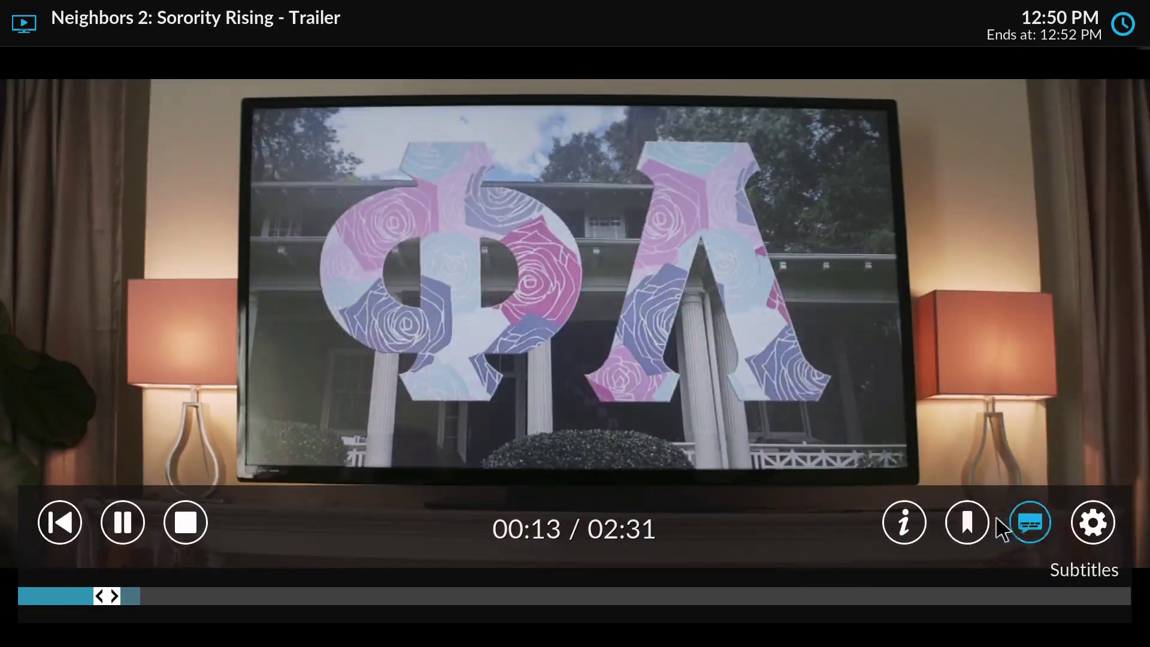
{"action": "mouse_move", "coordinate": [1084, 519]}
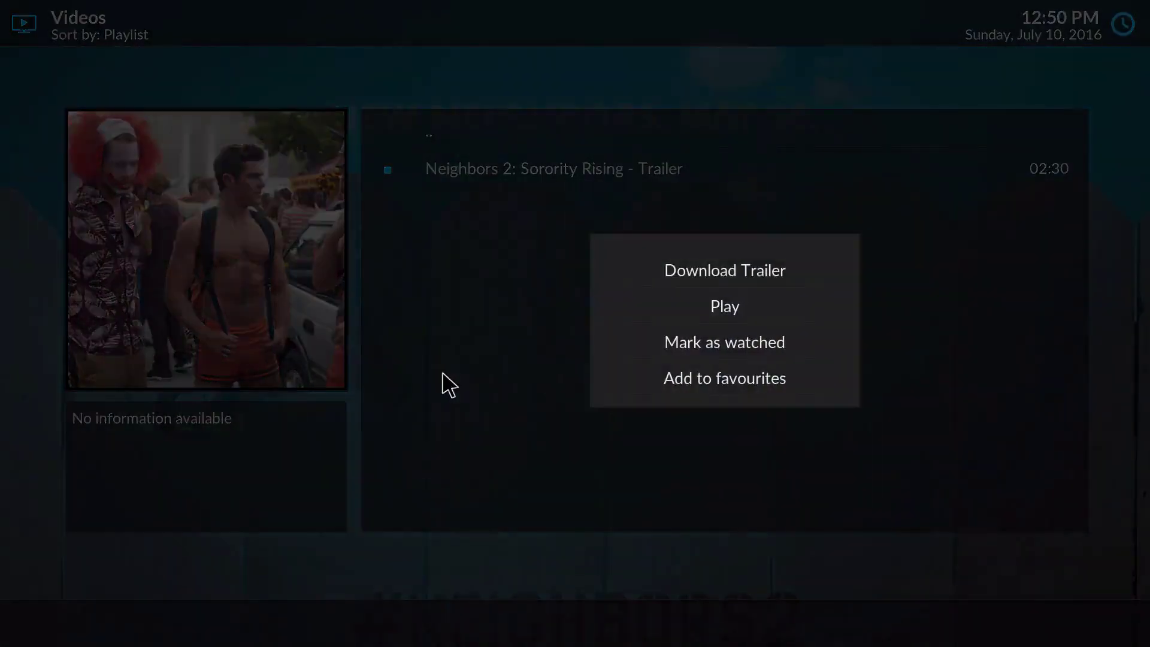
{"action": "key", "text": "Down"}
{"action": "key", "text": "Return"}
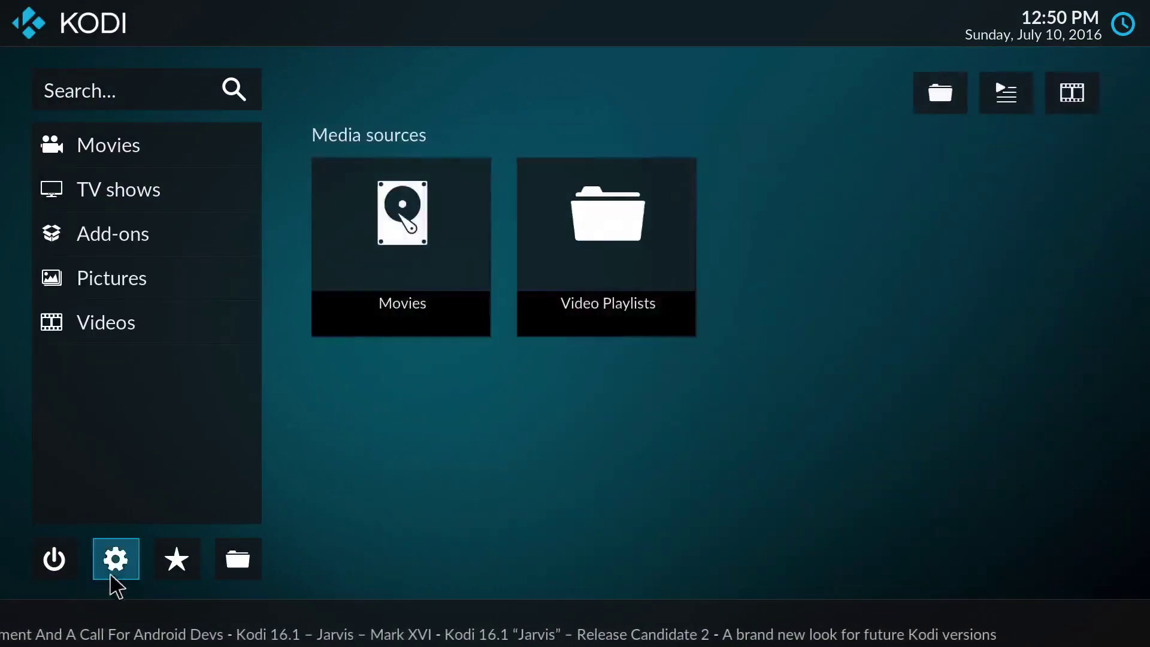
Step: Open System information from the settings, view its Summary section, and return to the settings overview
{"action": "left_click", "coordinate": [112, 574]}
{"action": "key", "text": "Down"}
{"action": "key", "text": "Down"}
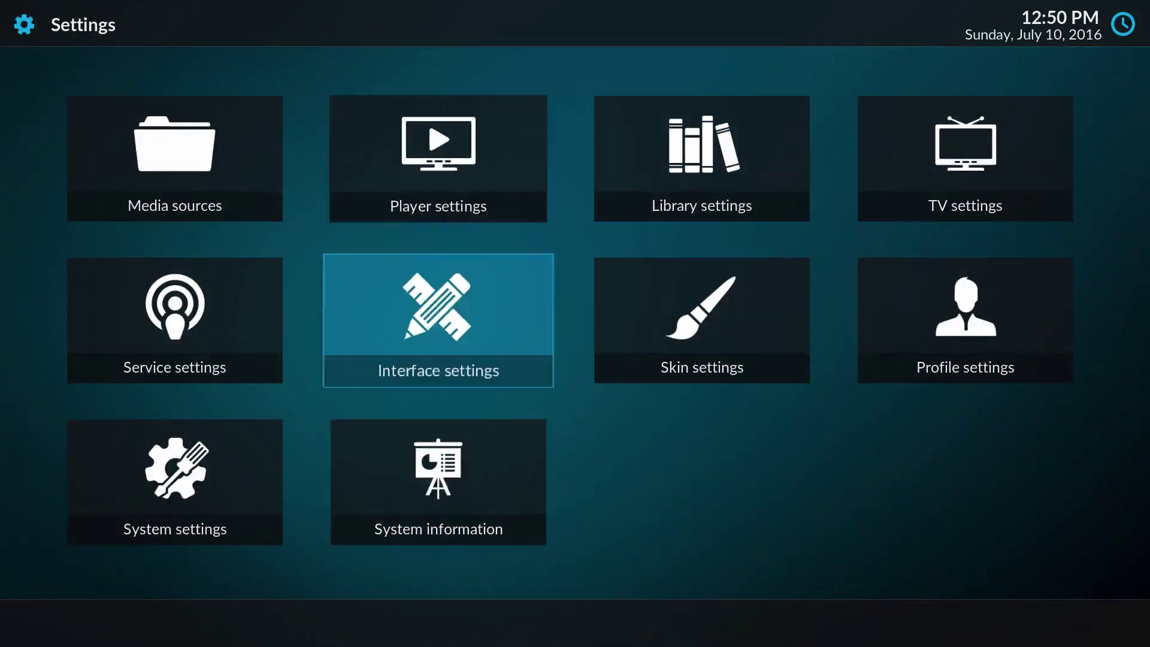
{"action": "key", "text": "Up"}
{"action": "key", "text": "Return"}
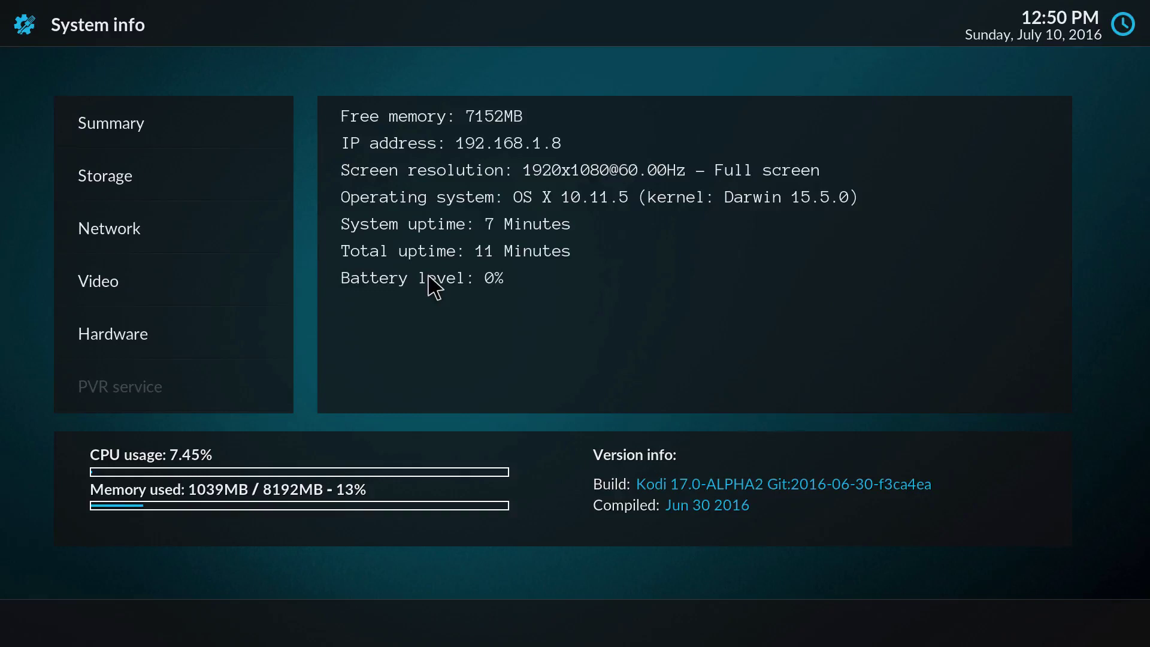
{"action": "key", "text": "Down"}
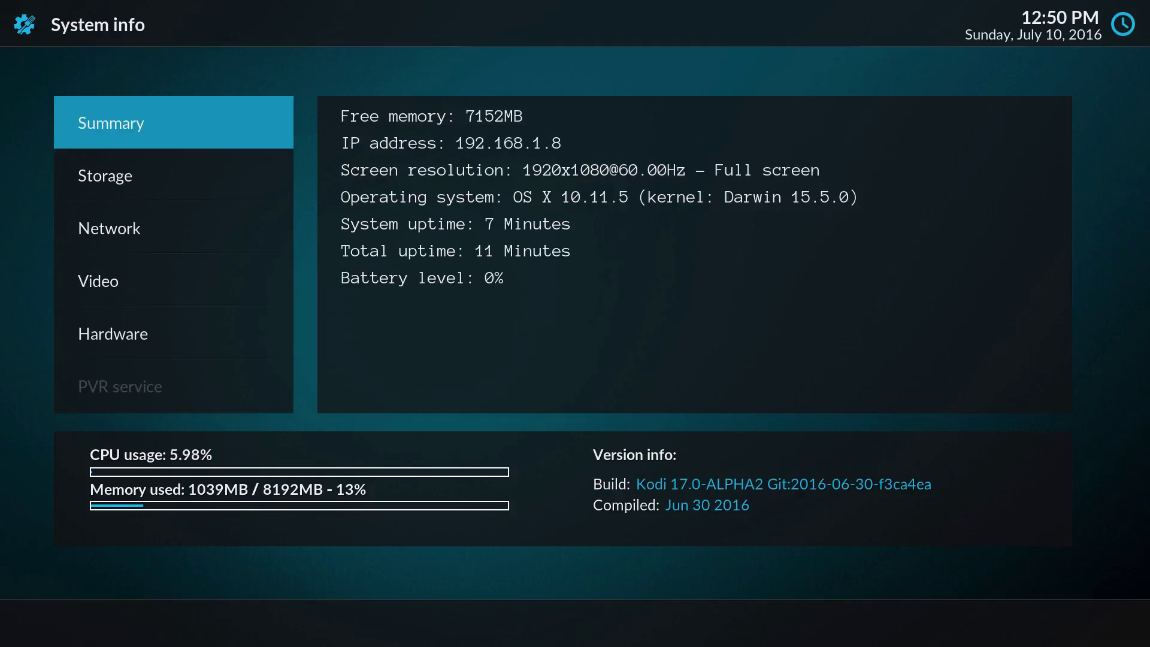
{"action": "key", "text": "Escape"}
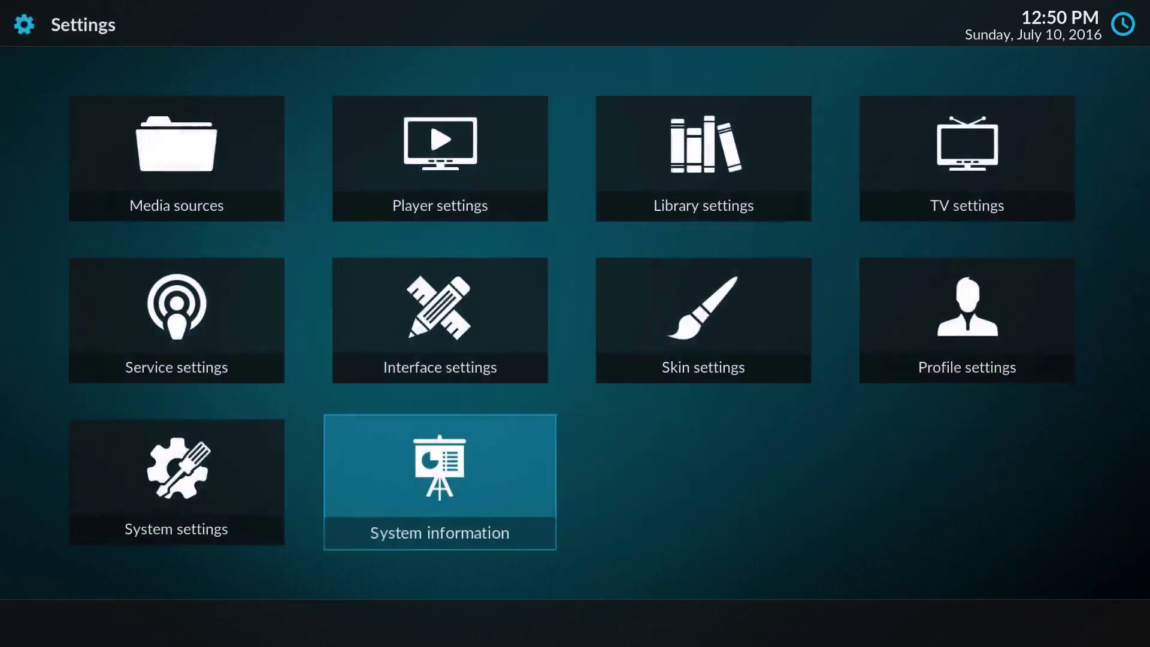
Step: Return to the home screen and highlight the Add-ons entry in the main menu
{"action": "key", "text": "Escape"}
{"action": "key", "text": "Up"}
{"action": "key", "text": "Up"}
{"action": "key", "text": "Up"}
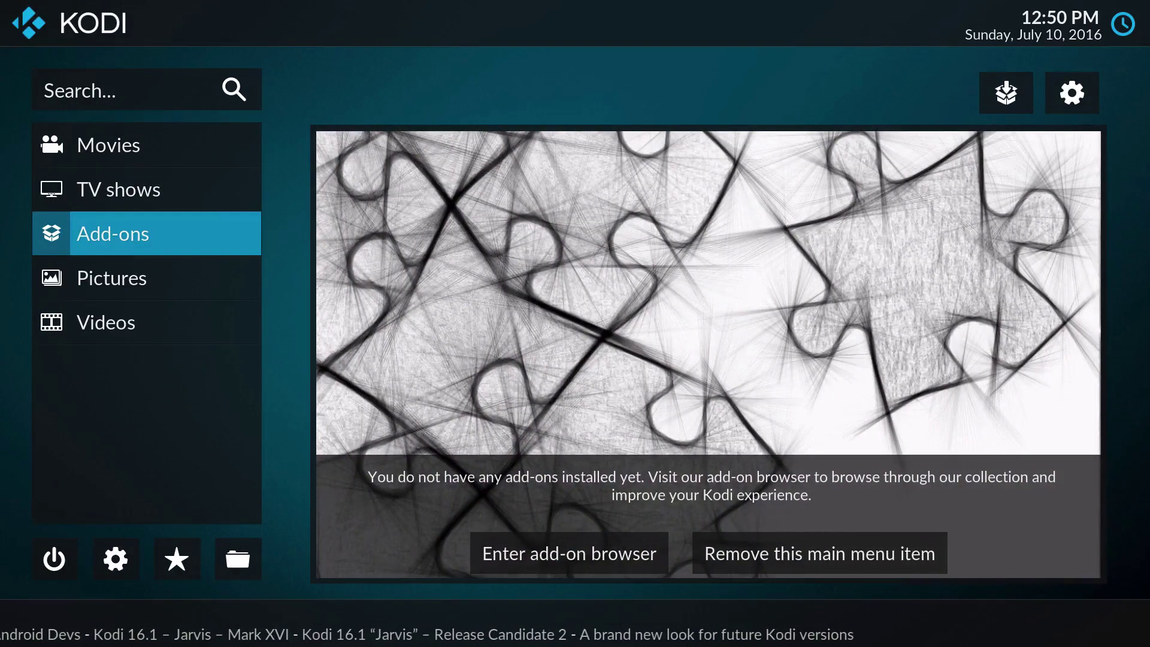